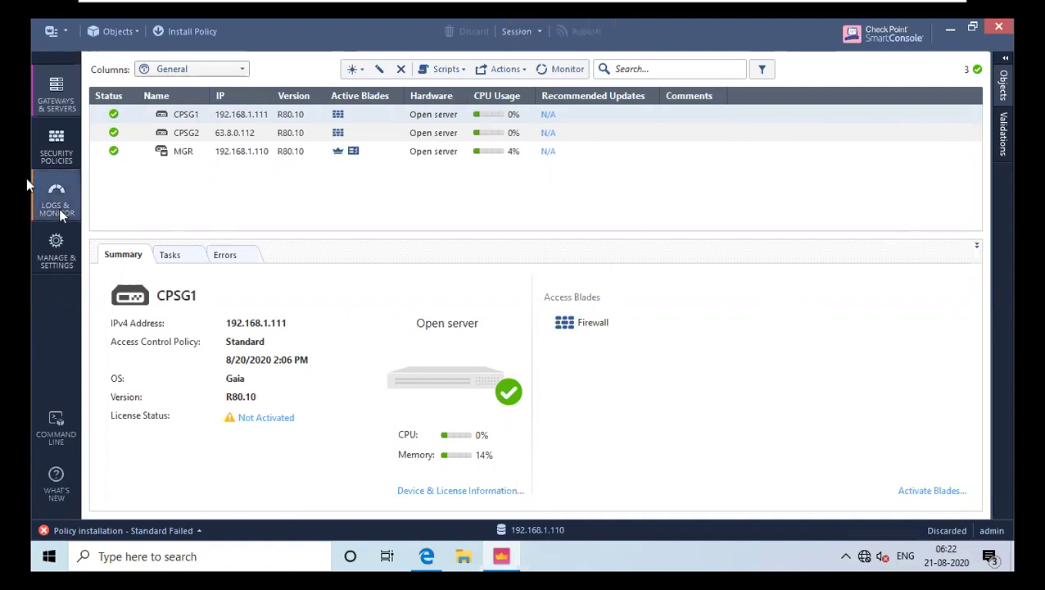
# Step: Open the Standard policy's access control rules in the security policies view
pyautogui.click(48, 143)
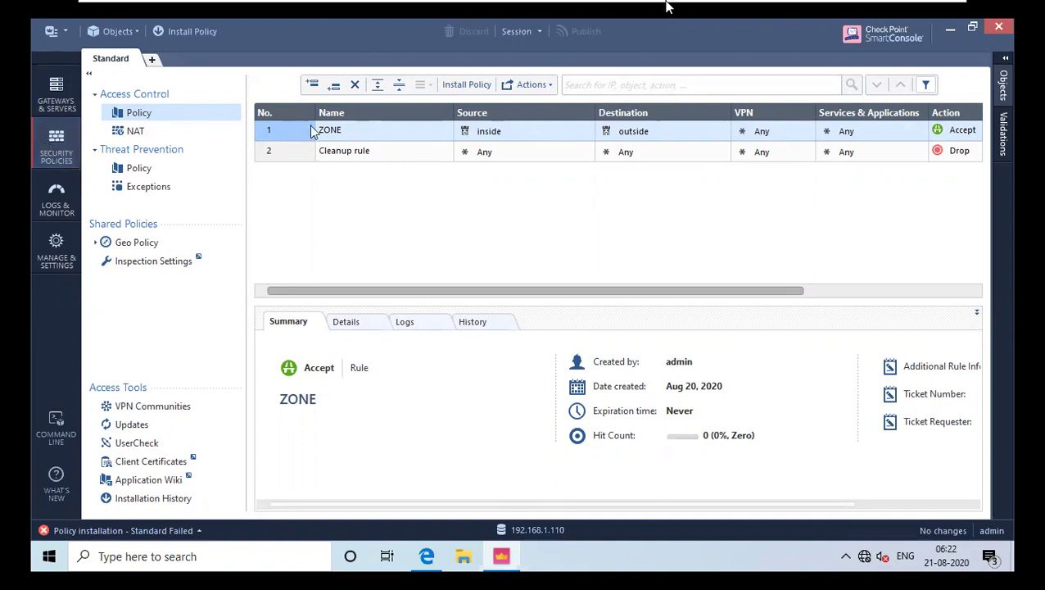
pyautogui.moveTo(668, 4)
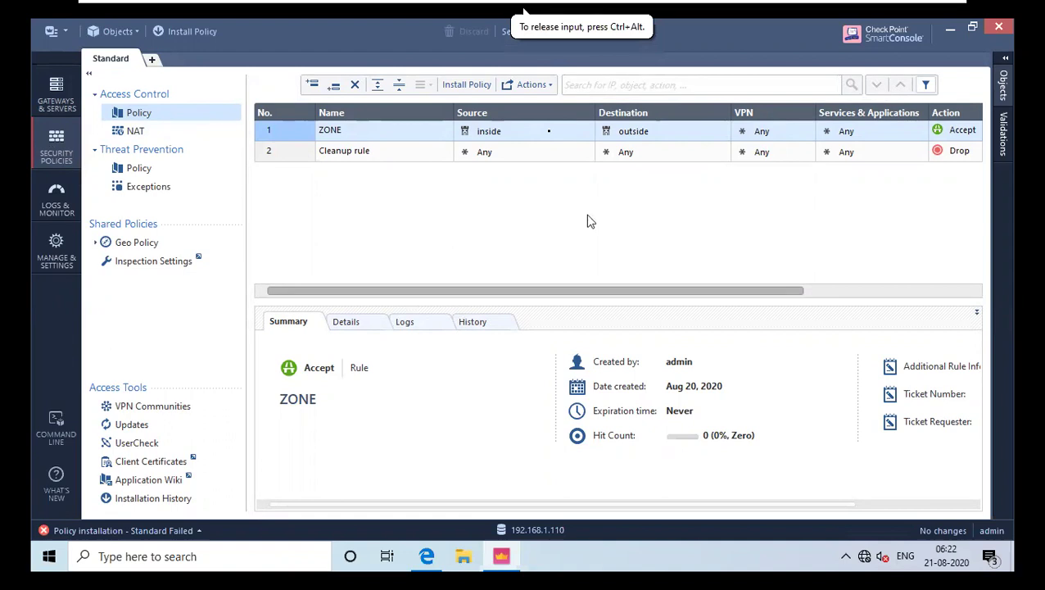
pyautogui.hotkey('alt', 'Tab')
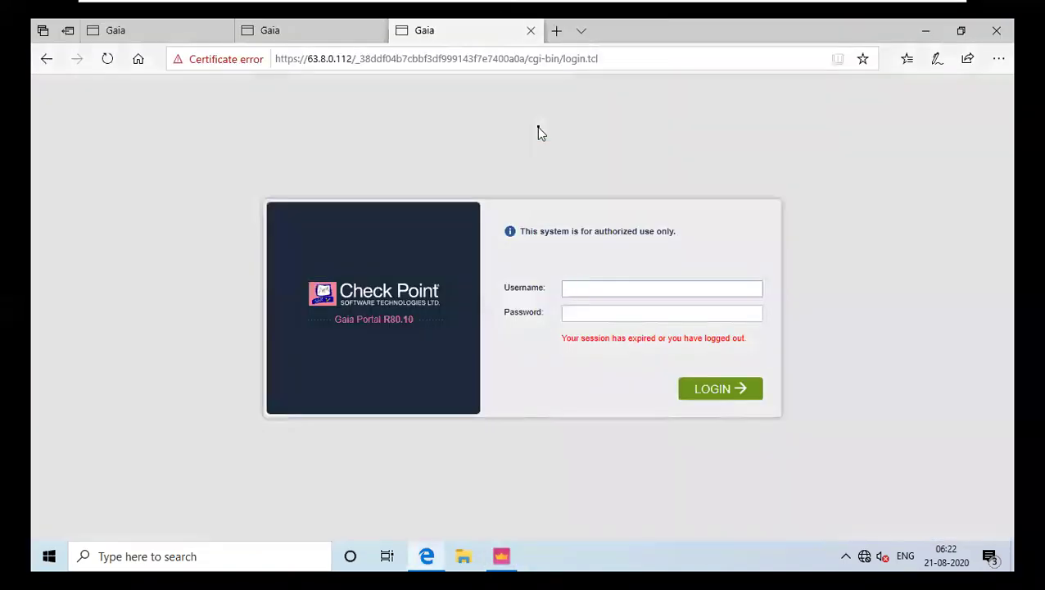
pyautogui.hotkey('alt', 'Tab')
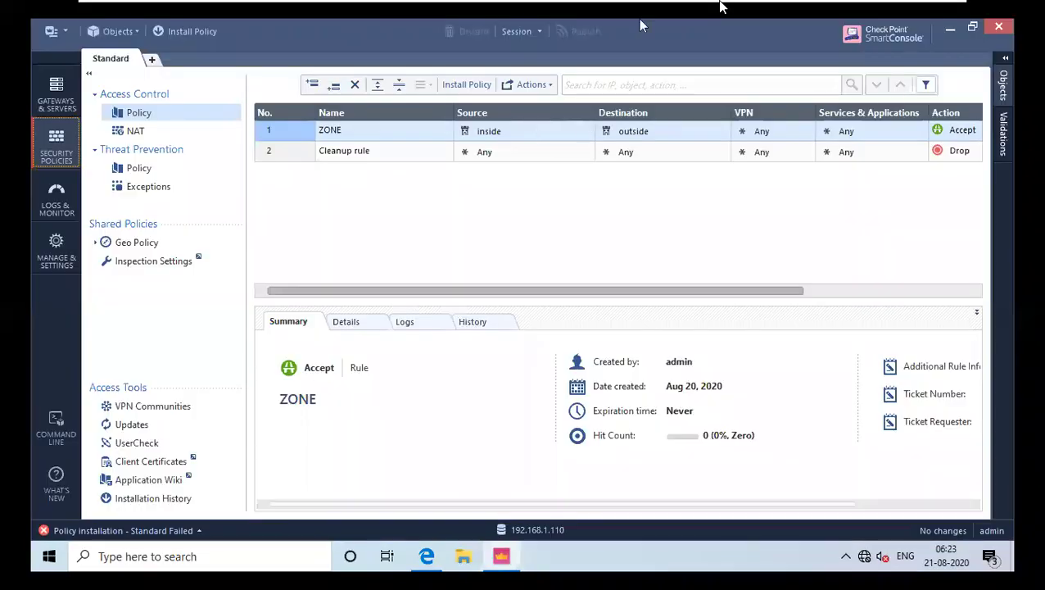
# Step: Switch to Epic Pen and underline the ZONE rule's inside source, outside destination, services and Accept action in red
pyautogui.moveTo(640, 20)
pyautogui.click(931, 10)
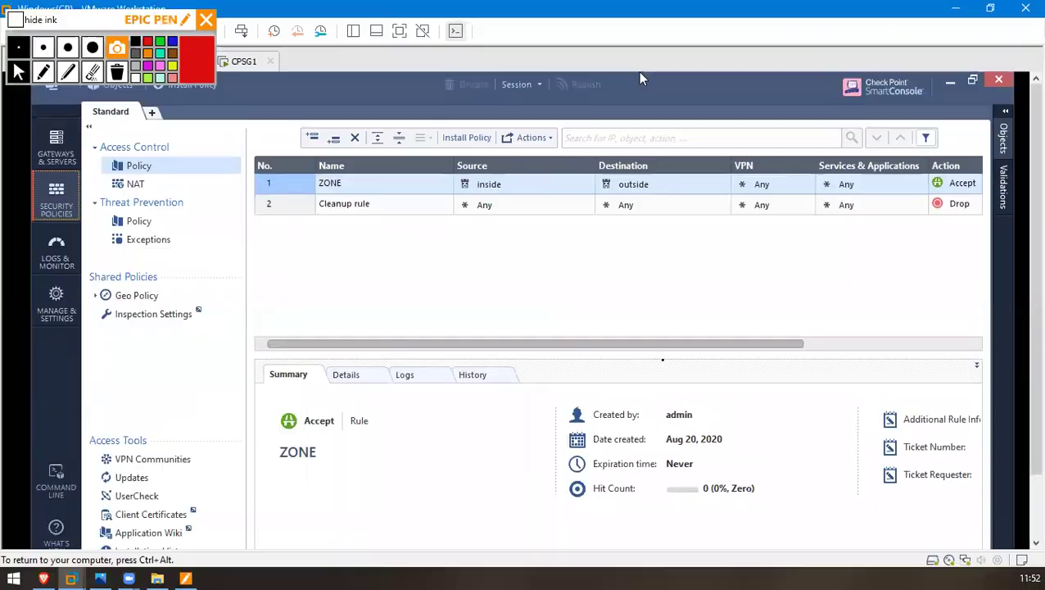
pyautogui.click(187, 576)
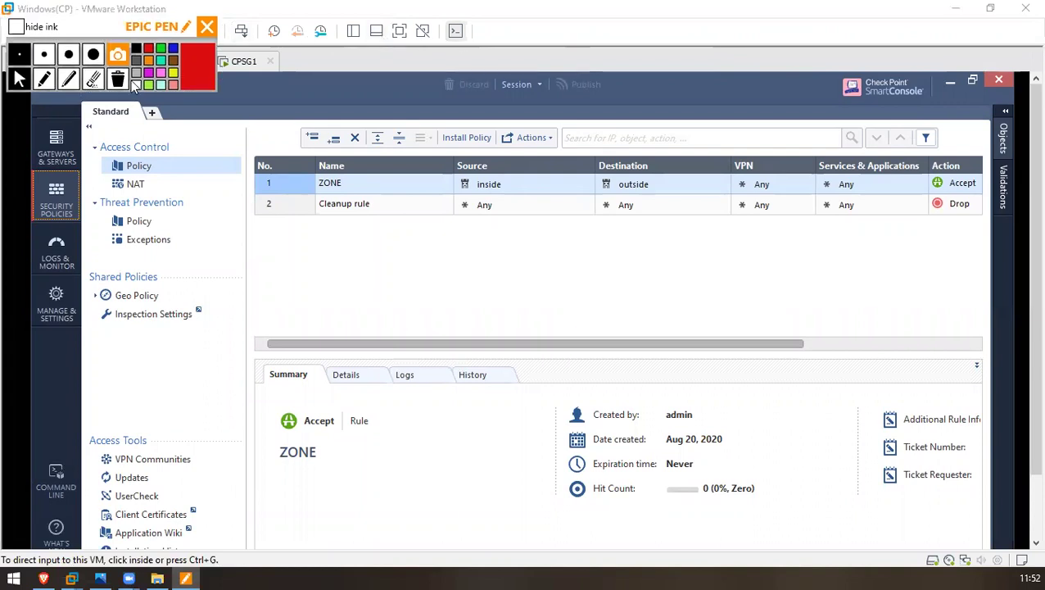
pyautogui.moveTo(103, 36)
pyautogui.mouseDown()
pyautogui.moveTo(173, 186)
pyautogui.moveTo(107, 48)
pyautogui.mouseUp()
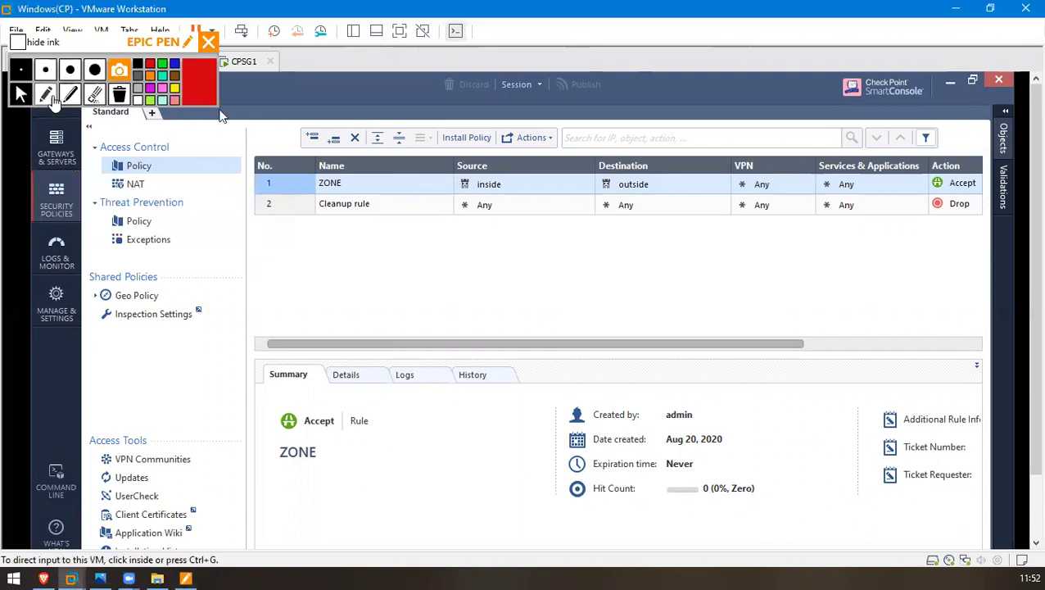
pyautogui.click(47, 95)
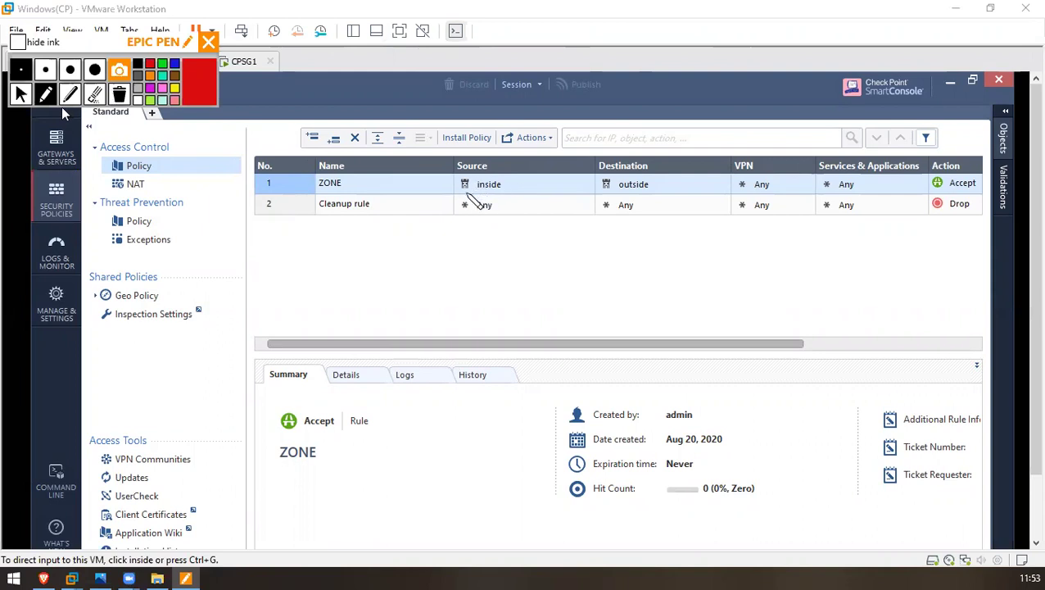
pyautogui.moveTo(464, 194); pyautogui.dragTo(516, 195)
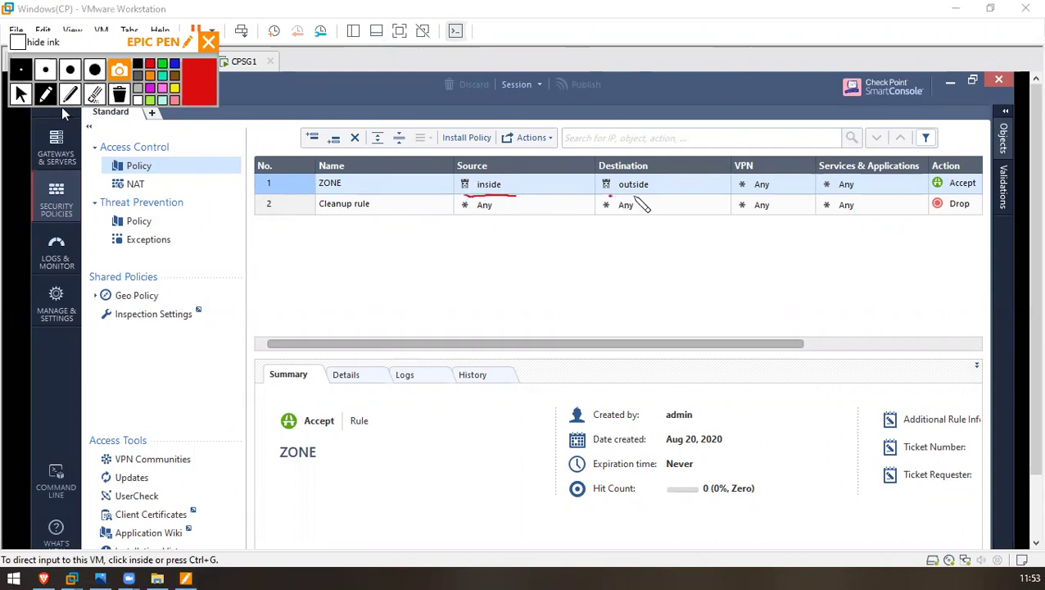
pyautogui.moveTo(609, 197); pyautogui.dragTo(654, 196)
pyautogui.moveTo(799, 188); pyautogui.dragTo(867, 199)
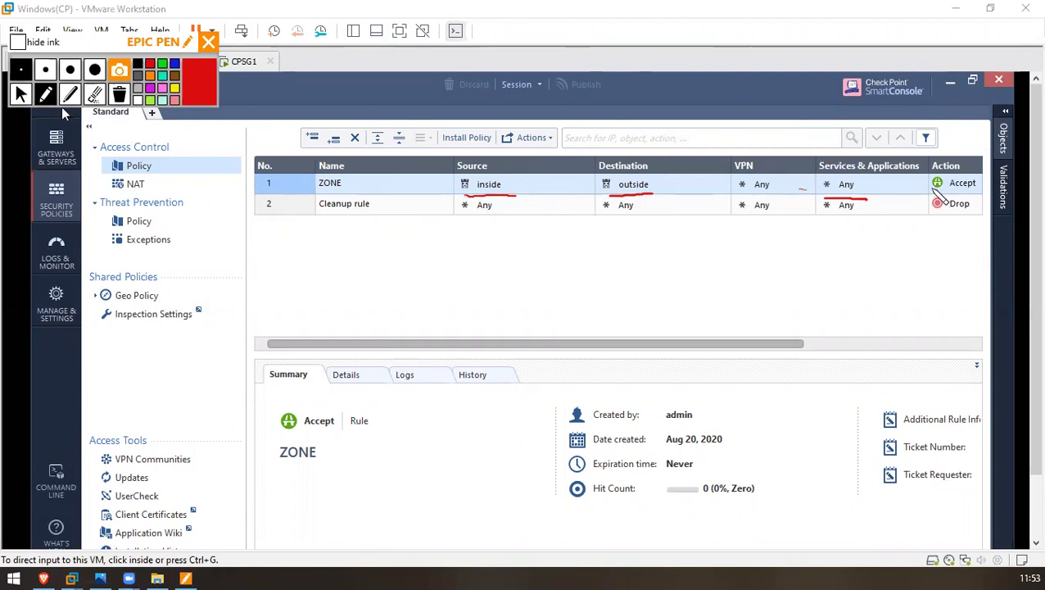
pyautogui.moveTo(930, 195); pyautogui.dragTo(975, 194)
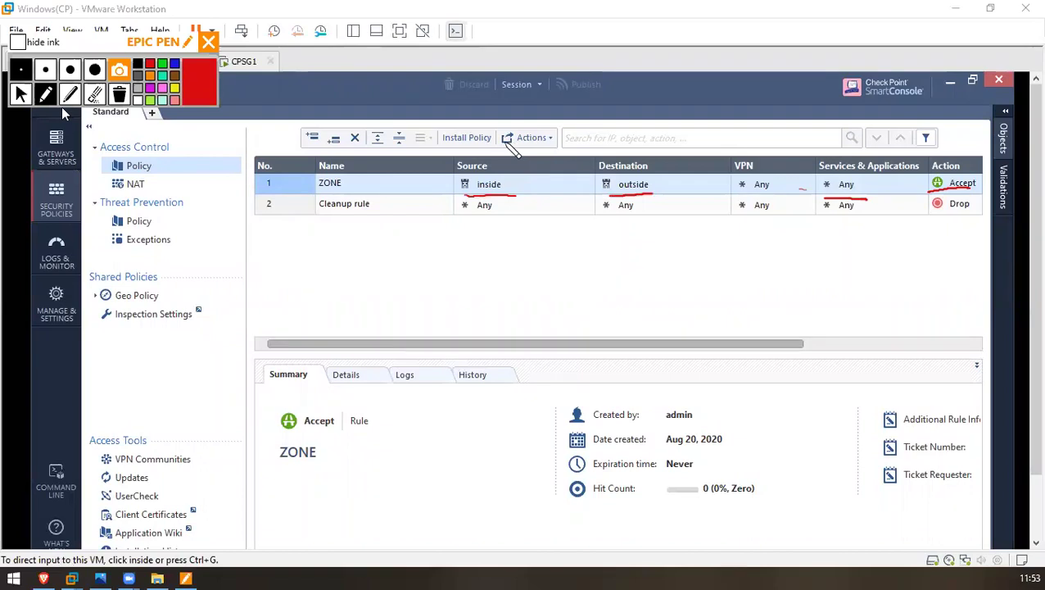
# Step: Draw arrows to the ZONE rule's source labelled e0, its destination labelled e1, and its action
pyautogui.moveTo(507, 134)
pyautogui.mouseDown()
pyautogui.moveTo(504, 168)
pyautogui.moveTo(531, 164)
pyautogui.mouseUp()
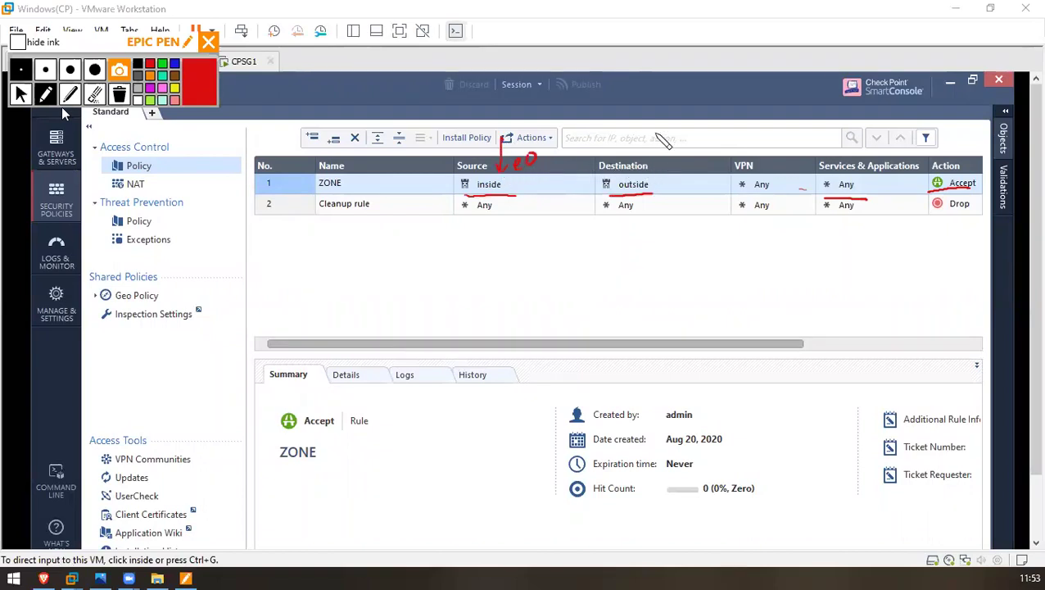
pyautogui.moveTo(655, 131)
pyautogui.mouseDown()
pyautogui.moveTo(654, 174)
pyautogui.moveTo(699, 155)
pyautogui.mouseUp()
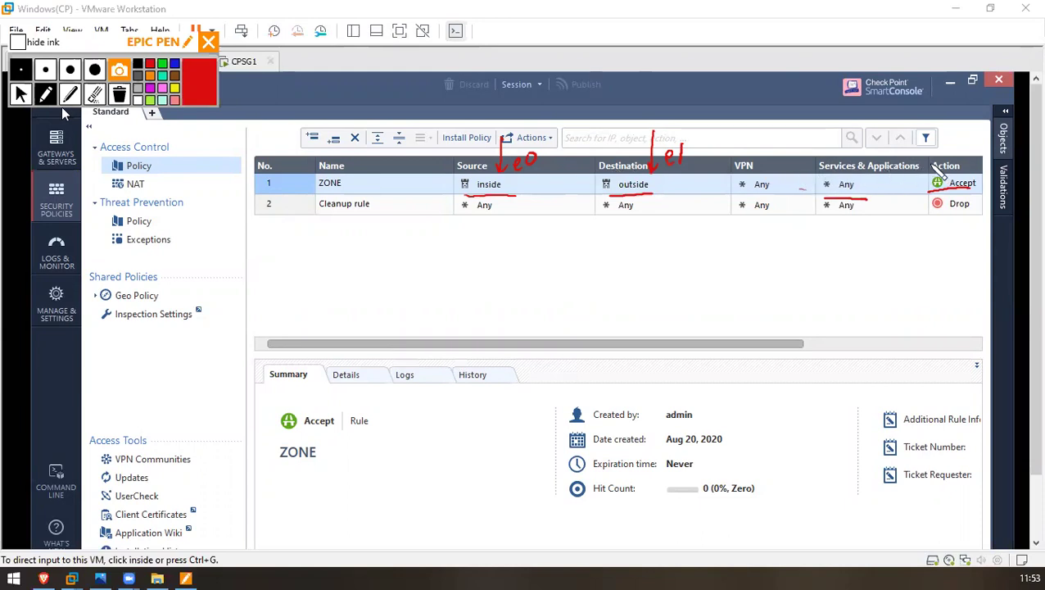
pyautogui.moveTo(952, 154); pyautogui.dragTo(975, 141)
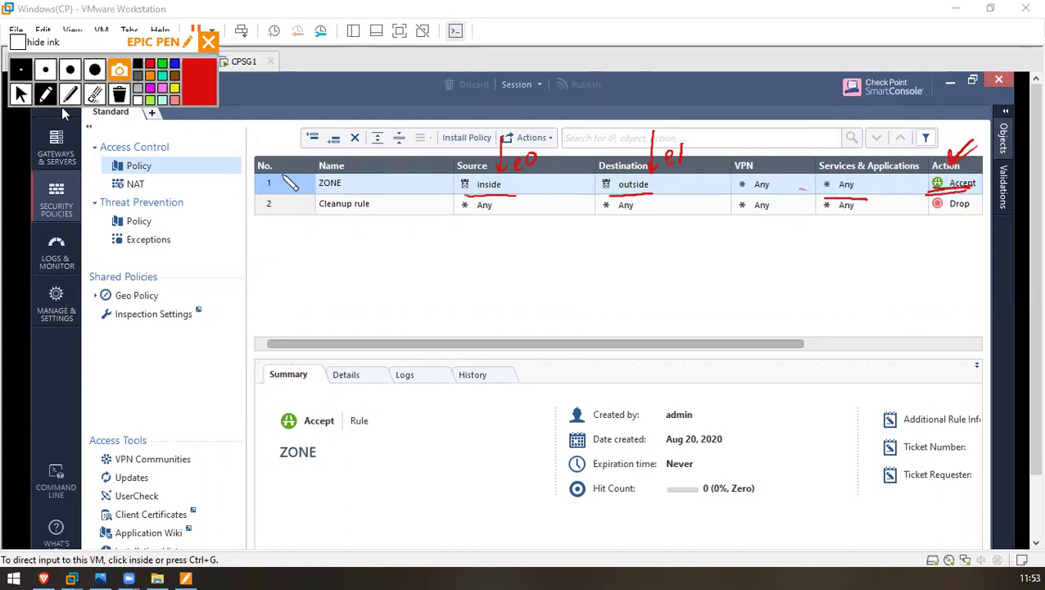
# Step: Clear all red ink annotations, switch Epic Pen back to its cursor and return the virtual machine to full screen
pyautogui.click(119, 94)
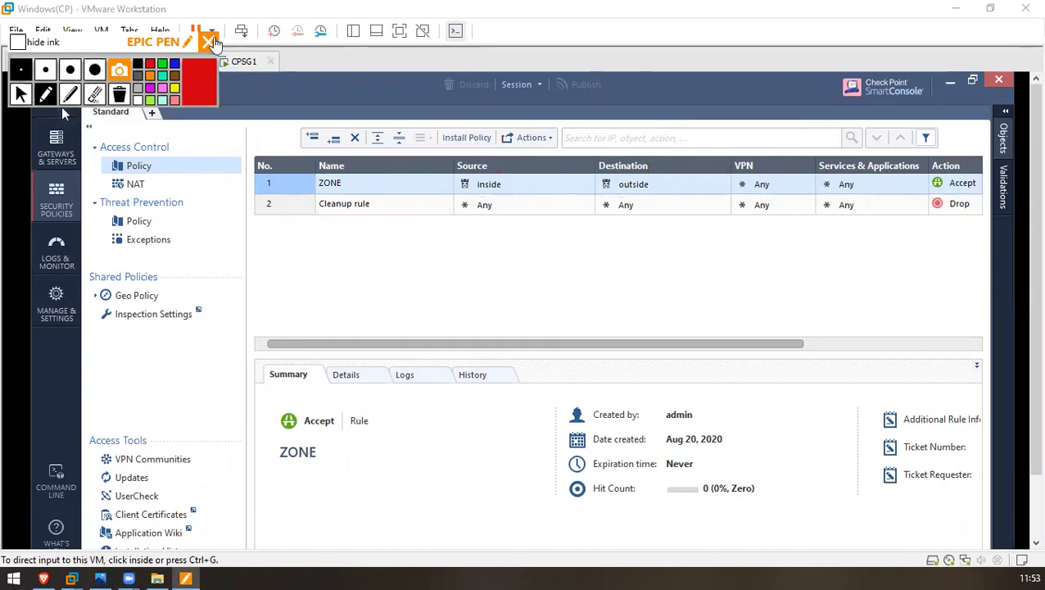
pyautogui.moveTo(168, 45); pyautogui.dragTo(153, 17)
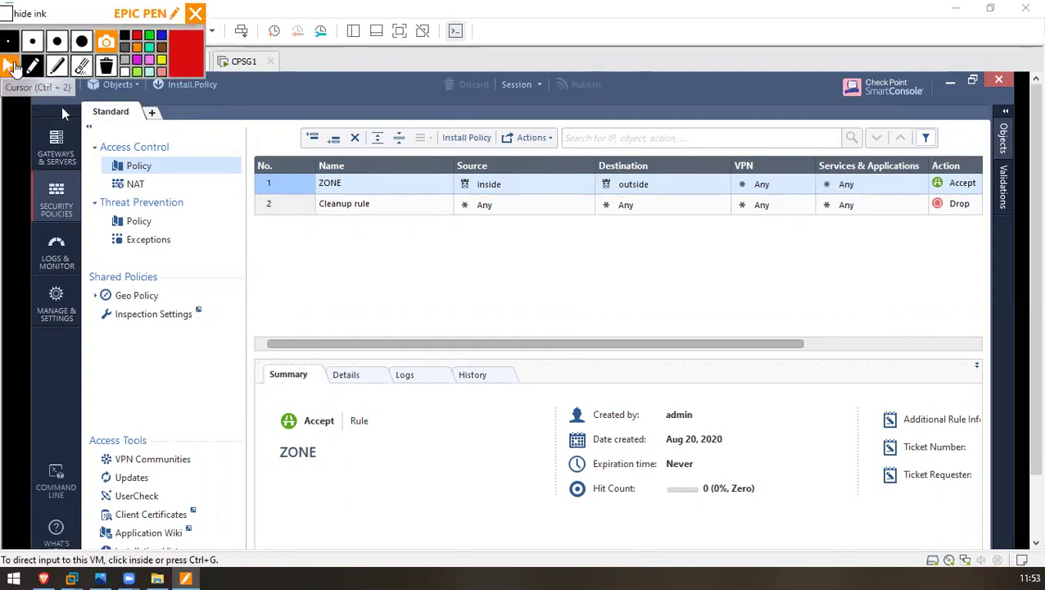
pyautogui.click(399, 31)
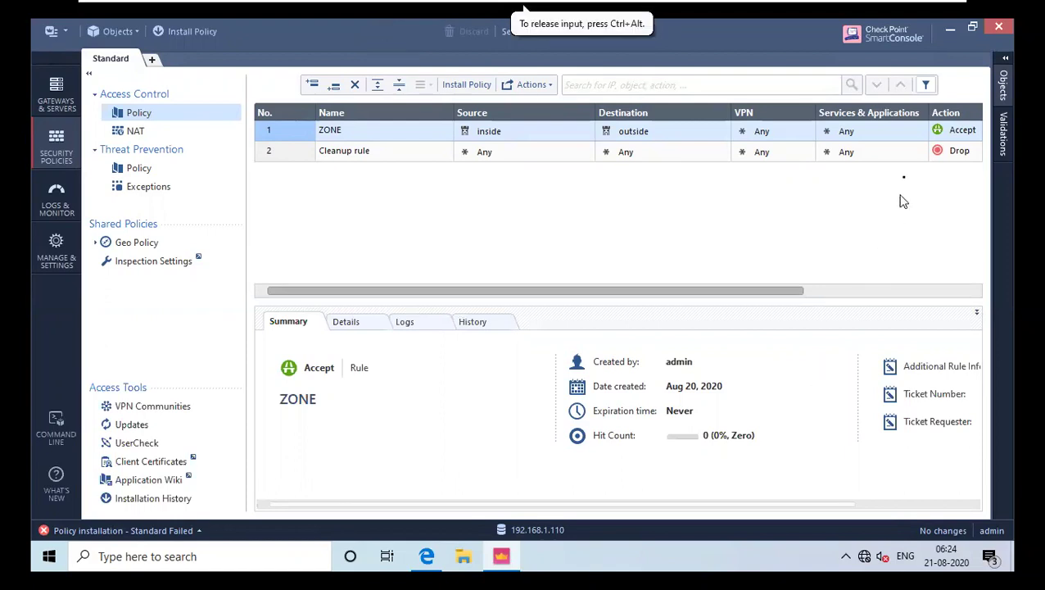
# Step: Start creating a new Time object from the objects pane
pyautogui.click(1005, 65)
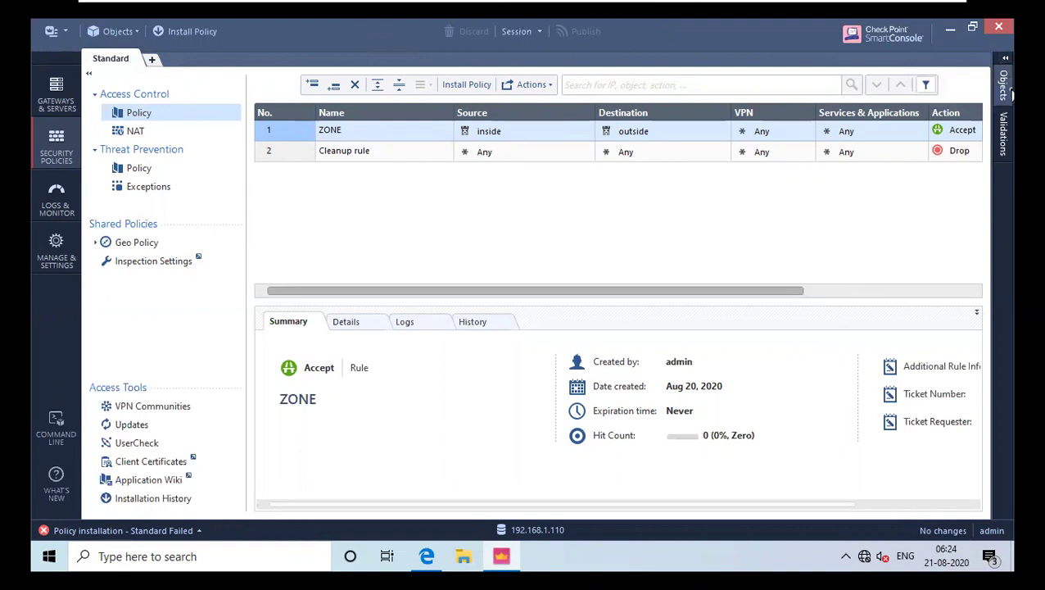
pyautogui.click(1004, 86)
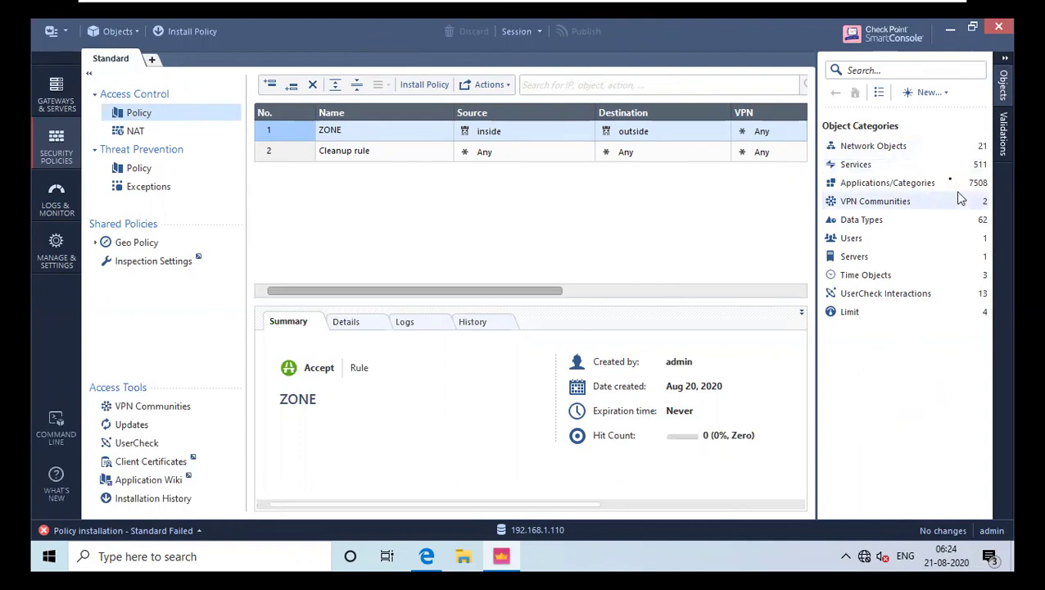
pyautogui.click(930, 98)
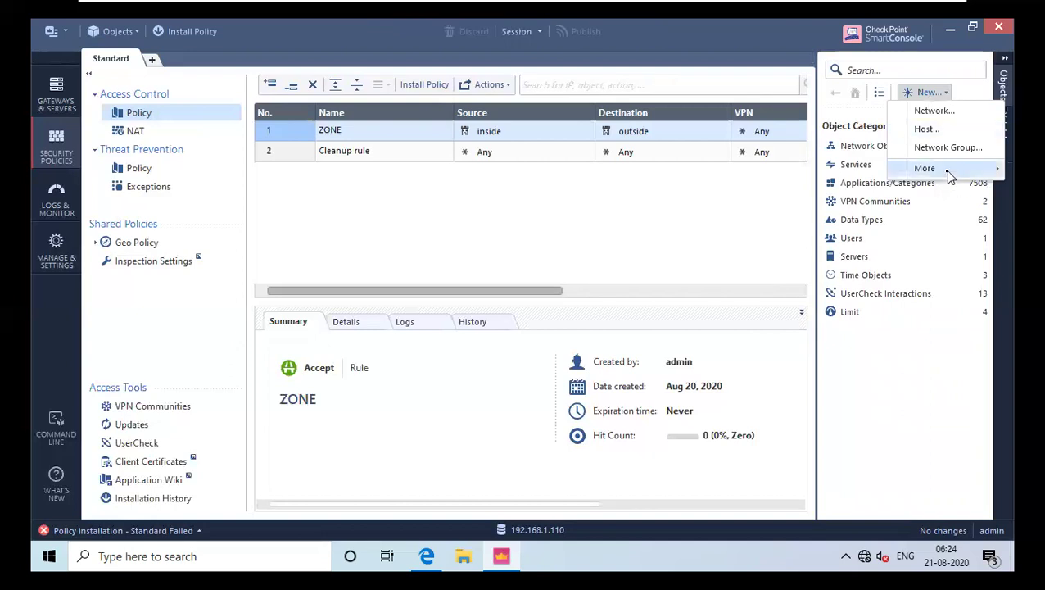
pyautogui.moveTo(942, 171)
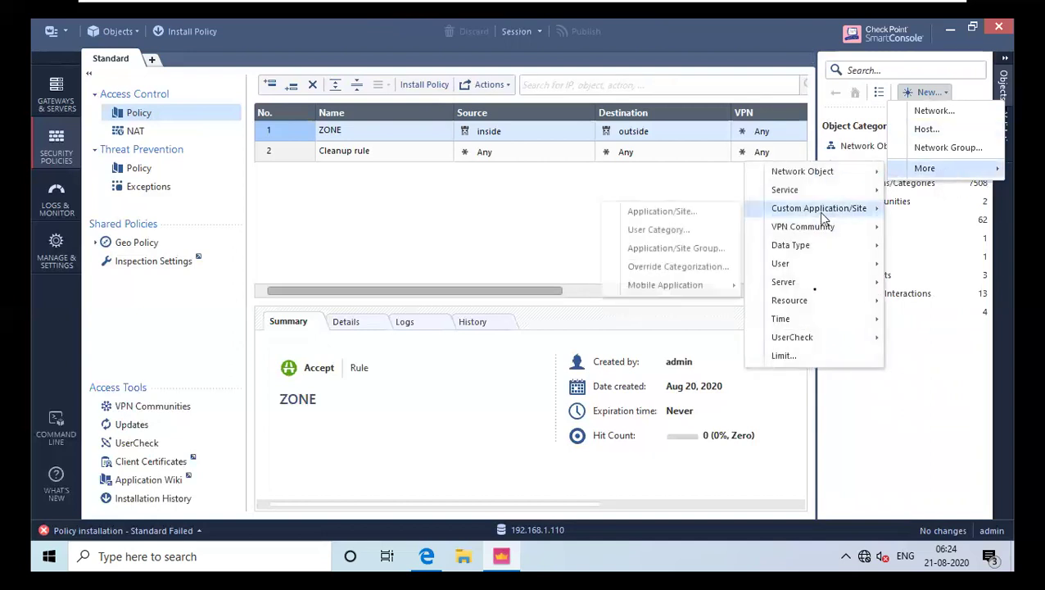
pyautogui.moveTo(816, 319)
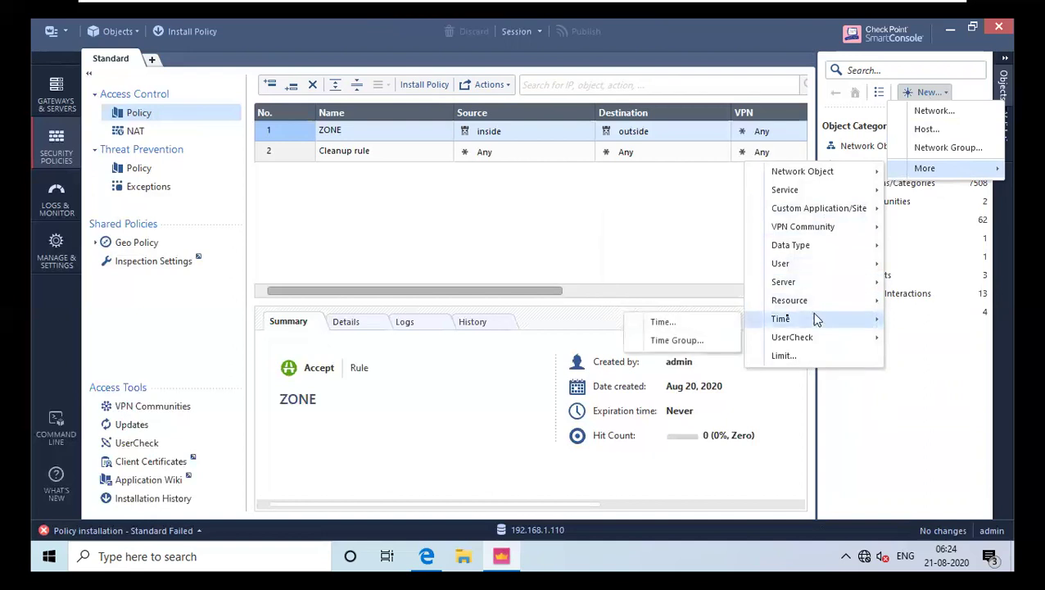
pyautogui.click(671, 321)
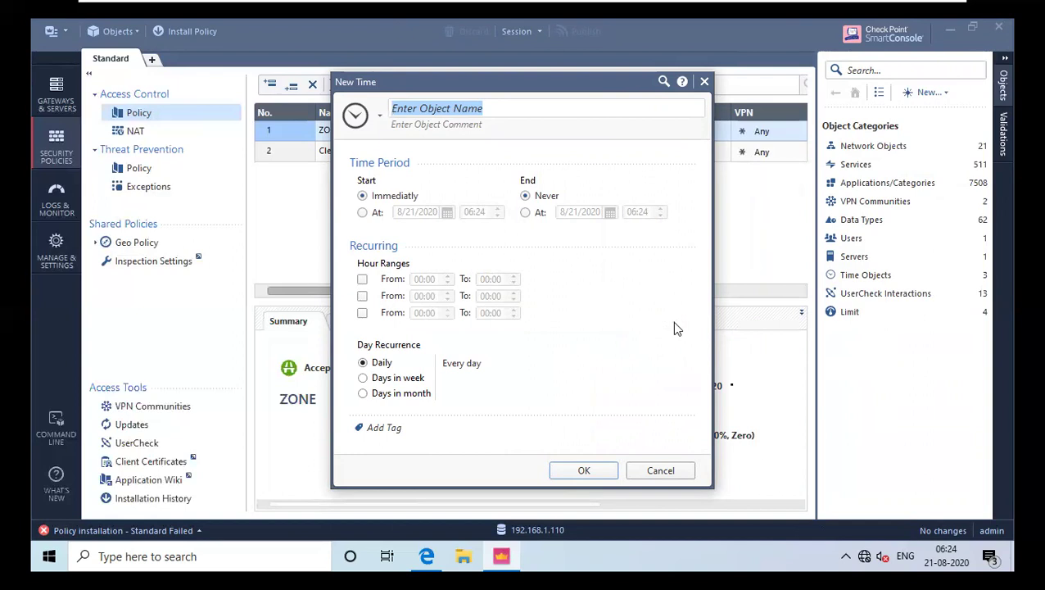
# Step: Check the system date and time, try a specific start for the time period and return it to starting immediately
pyautogui.click(942, 562)
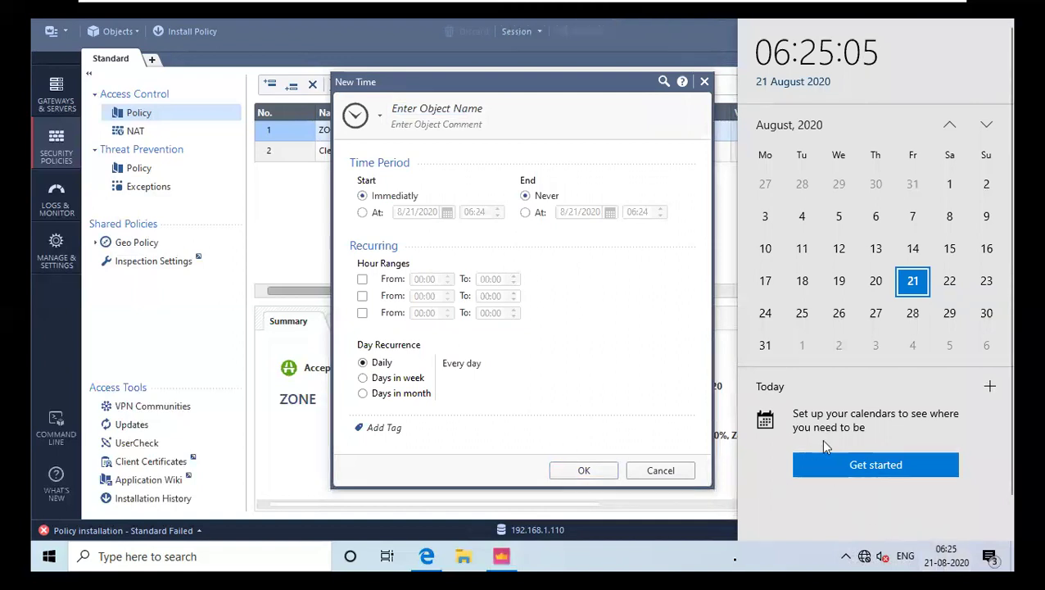
pyautogui.click(737, 563)
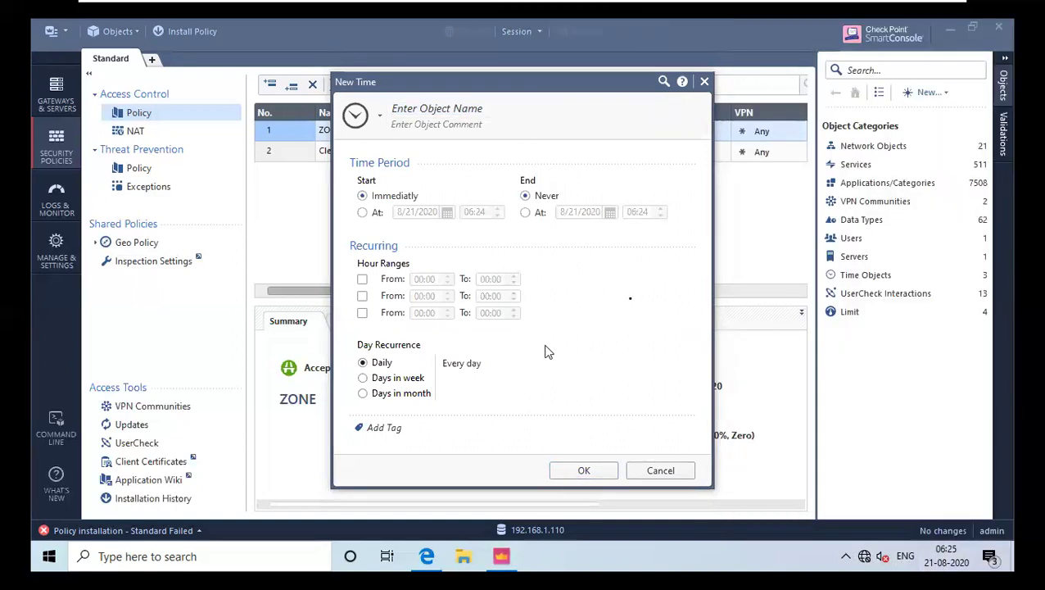
pyautogui.click(373, 214)
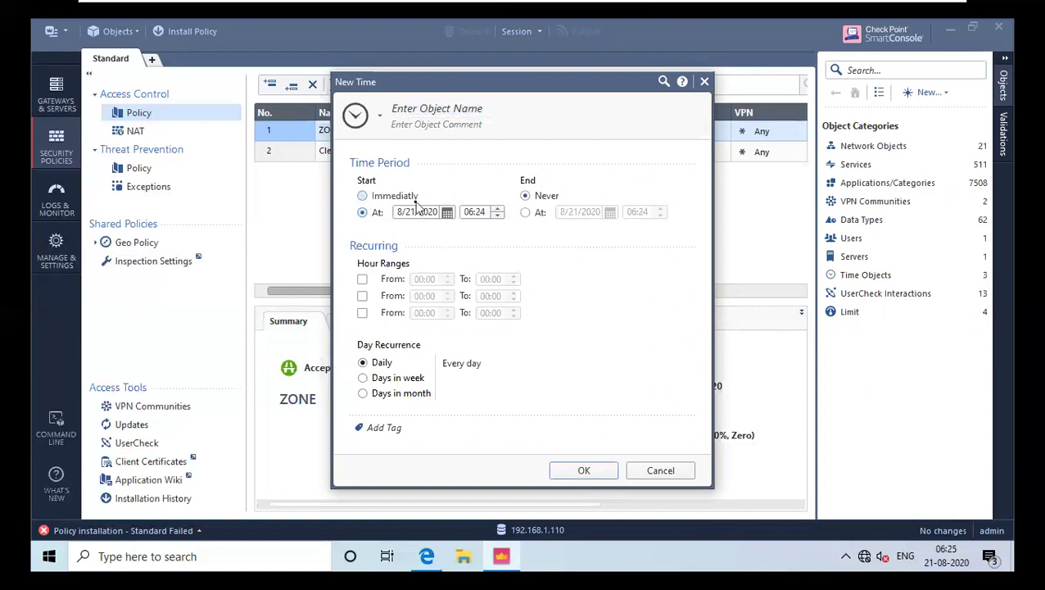
pyautogui.click(375, 201)
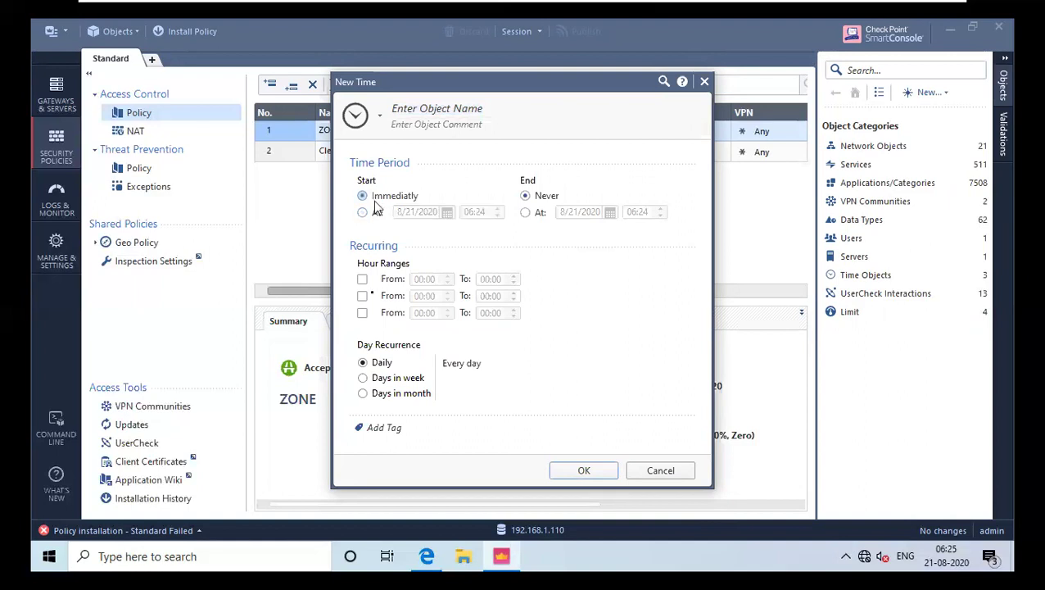
# Step: Enable the first recurring hour range and set it from 06:00 to 12:00
pyautogui.click(366, 279)
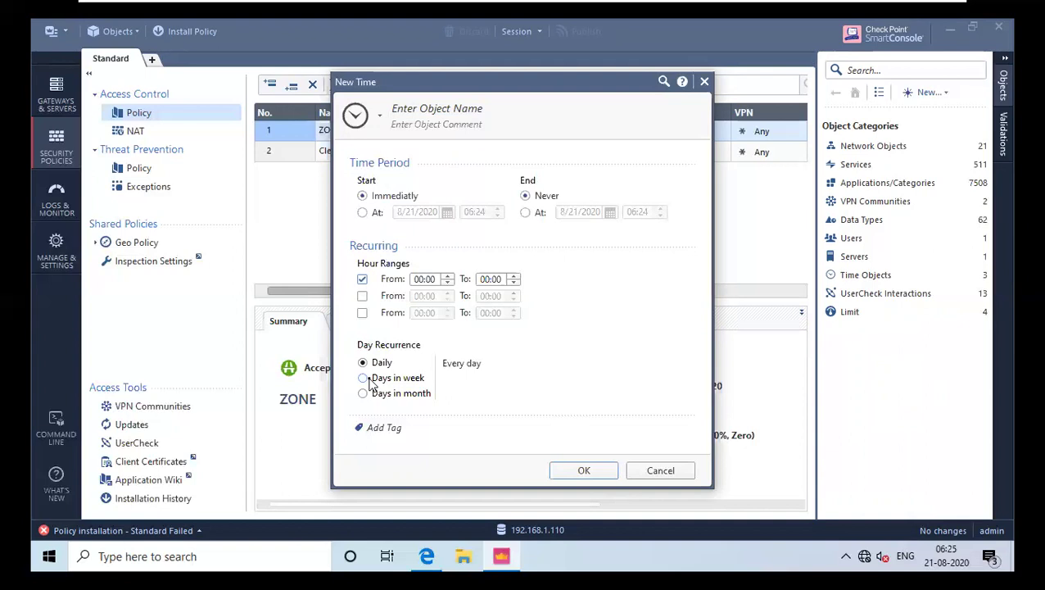
pyautogui.click(407, 278)
pyautogui.write('06')
pyautogui.click(487, 279)
pyautogui.press('Right')
pyautogui.press('Right')
pyautogui.click(514, 277)
pyautogui.click(514, 276)
pyautogui.click(513, 276)
pyautogui.click(514, 276)
pyautogui.click(513, 276)
pyautogui.click(514, 276)
pyautogui.click(514, 276)
pyautogui.click(514, 276)
pyautogui.click(513, 276)
pyautogui.click(514, 277)
pyautogui.click(514, 276)
pyautogui.click(514, 276)
# Step: Name the new time object Sunny and save it
pyautogui.click(448, 106)
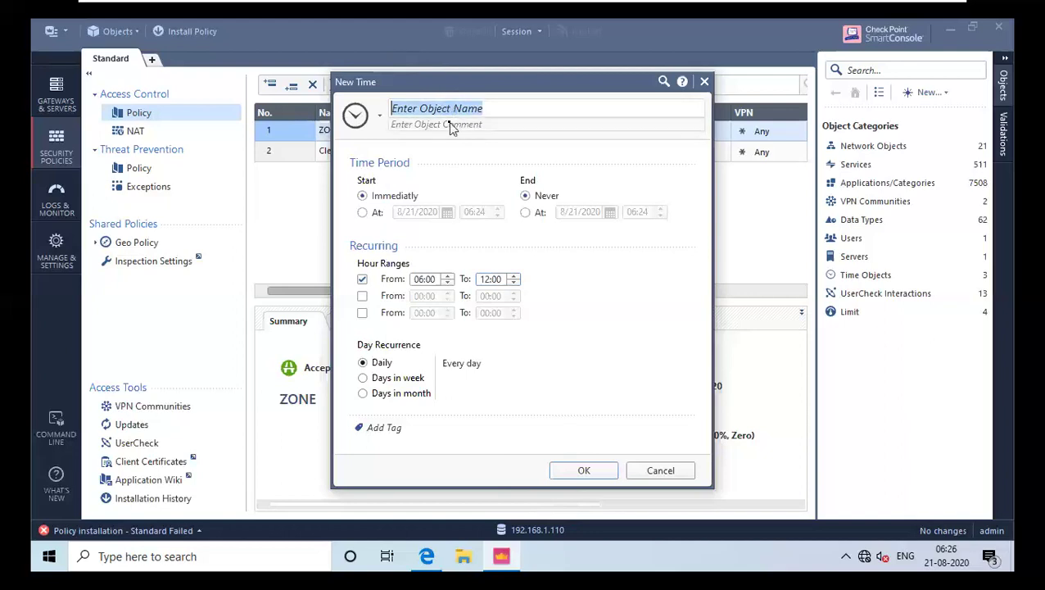
pyautogui.write('Sunny')
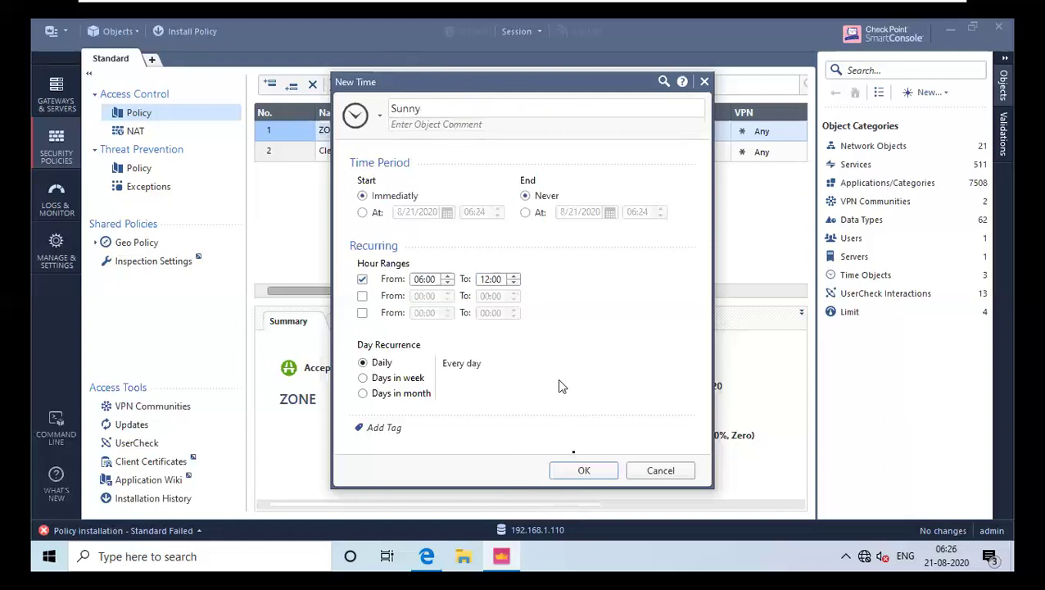
pyautogui.click(577, 464)
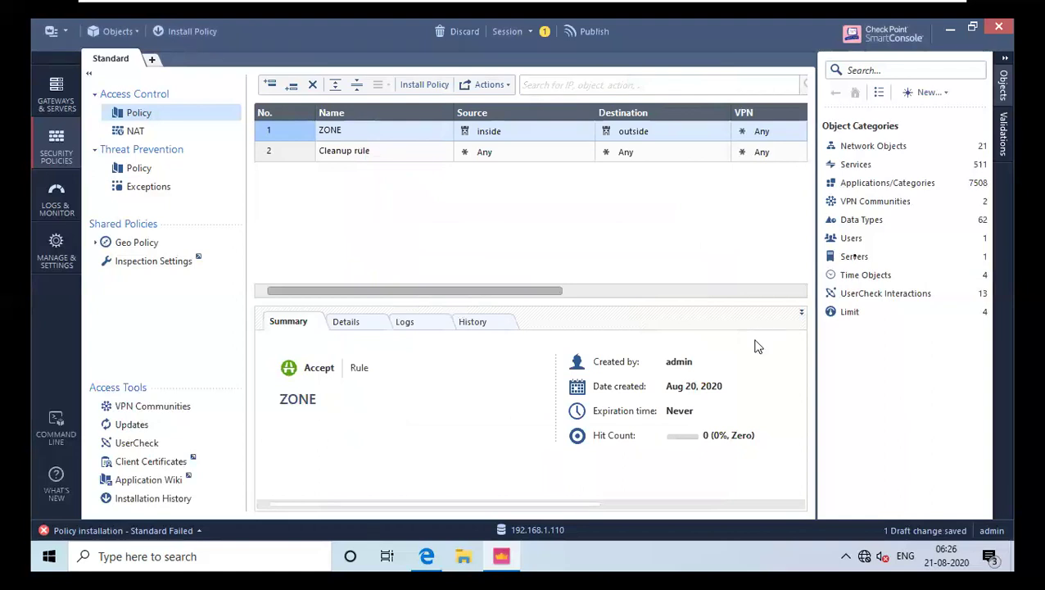
# Step: Open the list of existing time objects and look for Sunny
pyautogui.click(883, 279)
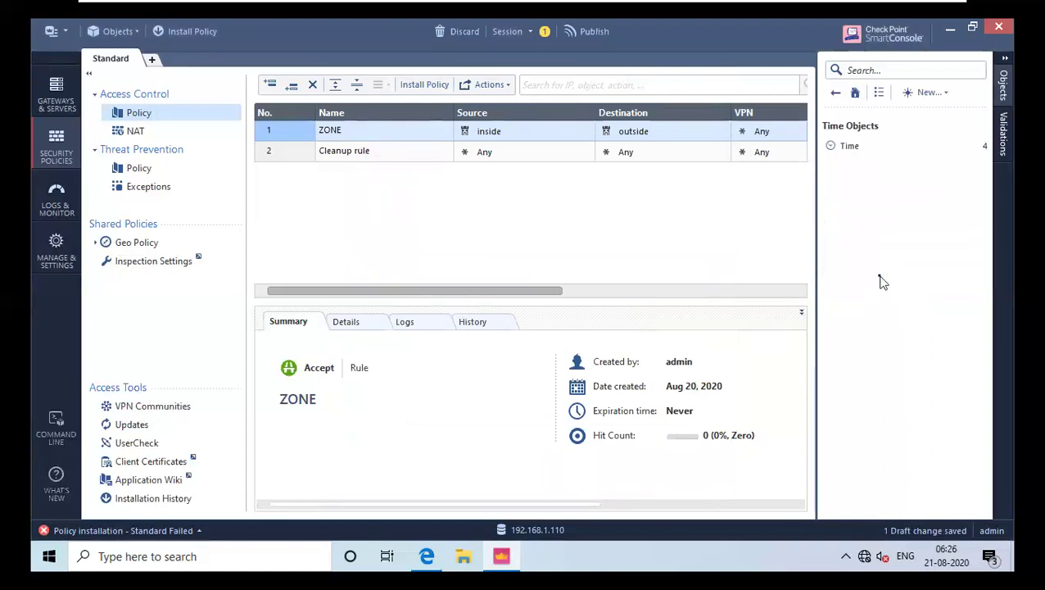
pyautogui.click(844, 156)
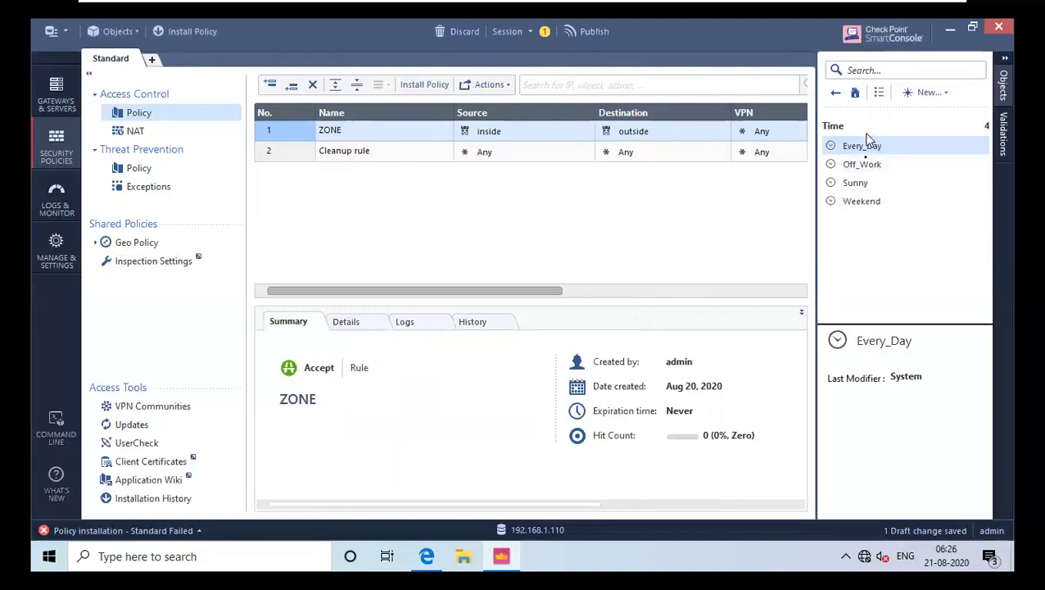
pyautogui.moveTo(860, 165)
# Step: Hide the Objects pane and show the Time column in the Access Control rule table
pyautogui.click(1006, 95)
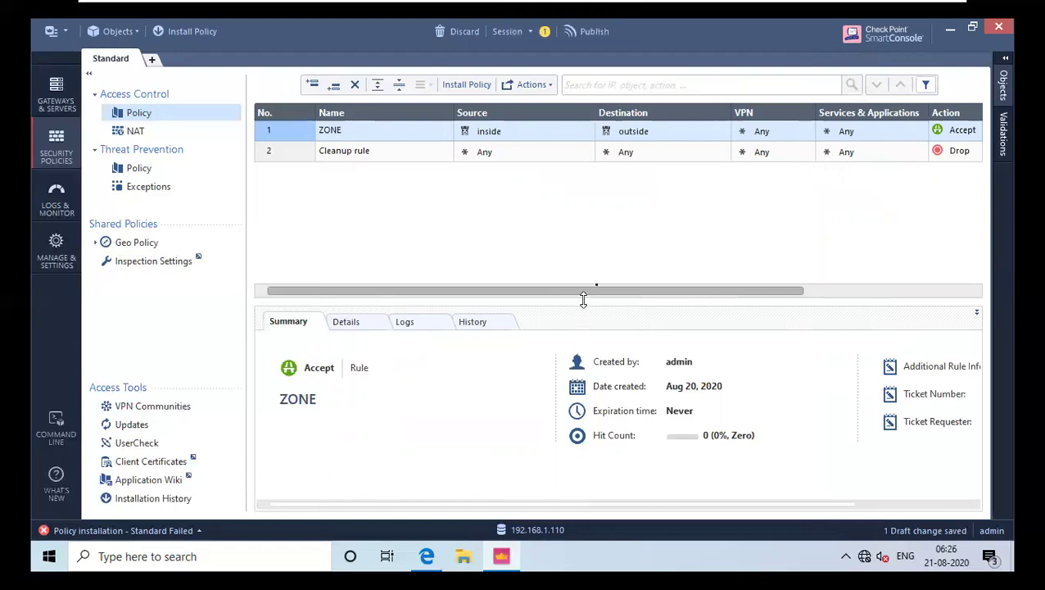
pyautogui.moveTo(600, 293); pyautogui.dragTo(844, 295)
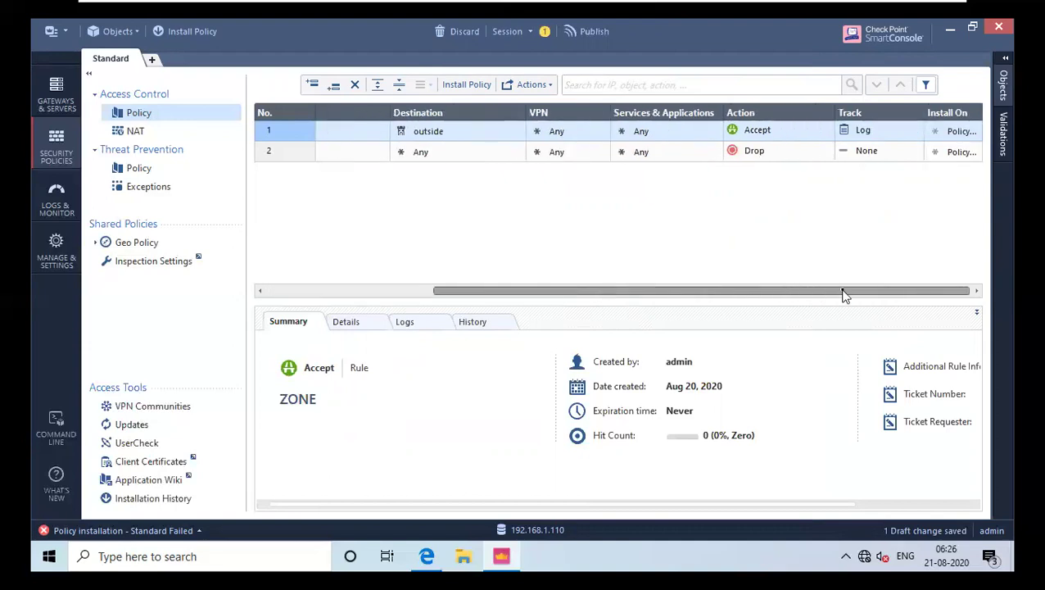
pyautogui.rightClick(518, 116)
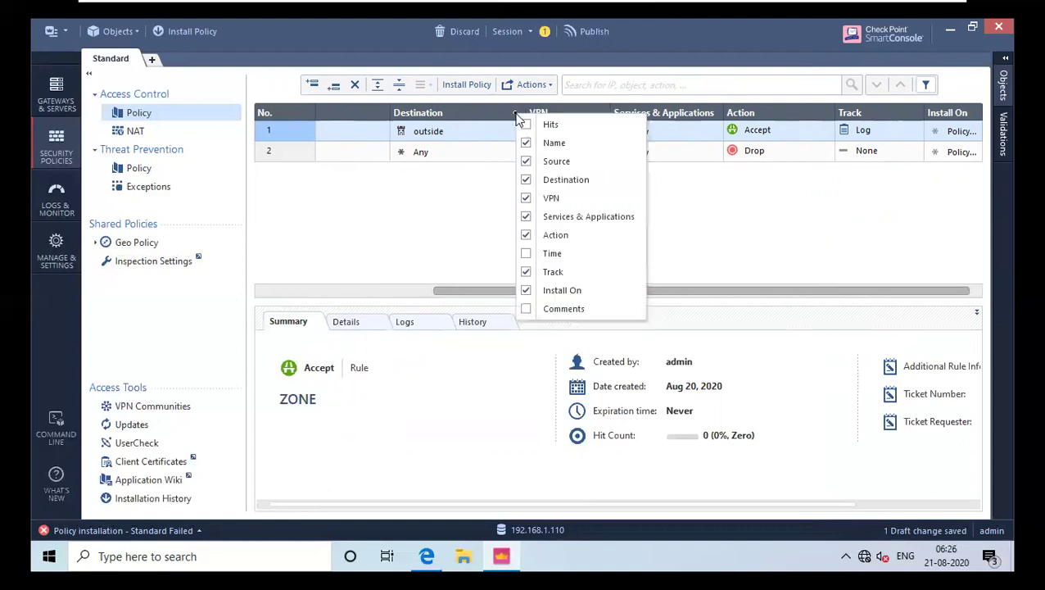
pyautogui.click(527, 254)
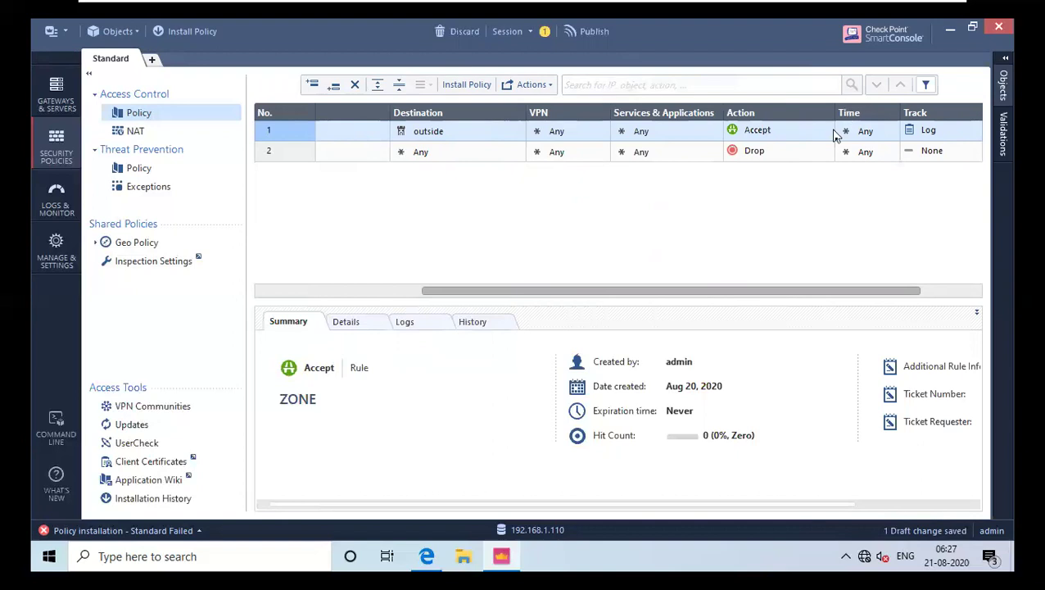
# Step: Assign the Sunny time object to the ZONE rule's Time cell
pyautogui.moveTo(846, 141)
pyautogui.click(892, 132)
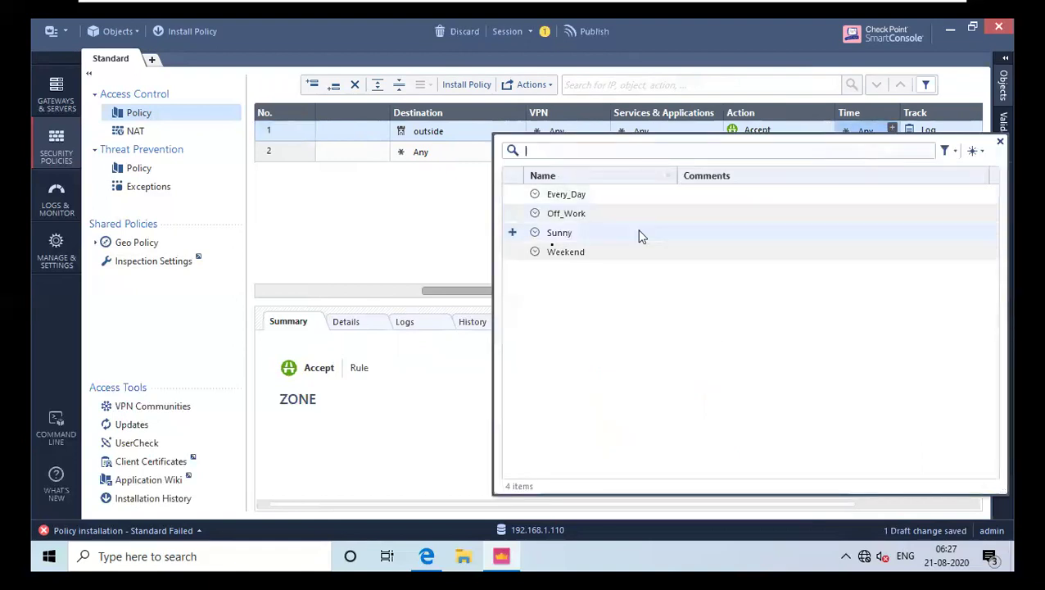
pyautogui.click(514, 233)
pyautogui.click(413, 235)
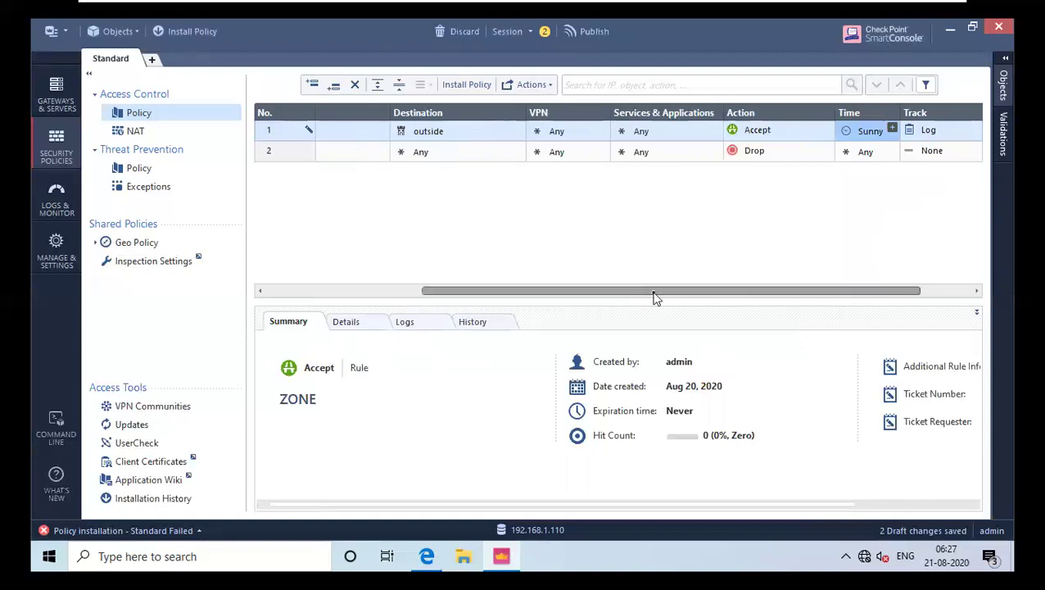
# Step: Set the ZONE rule to install on the gateway CPSG1
pyautogui.moveTo(655, 299); pyautogui.dragTo(789, 297)
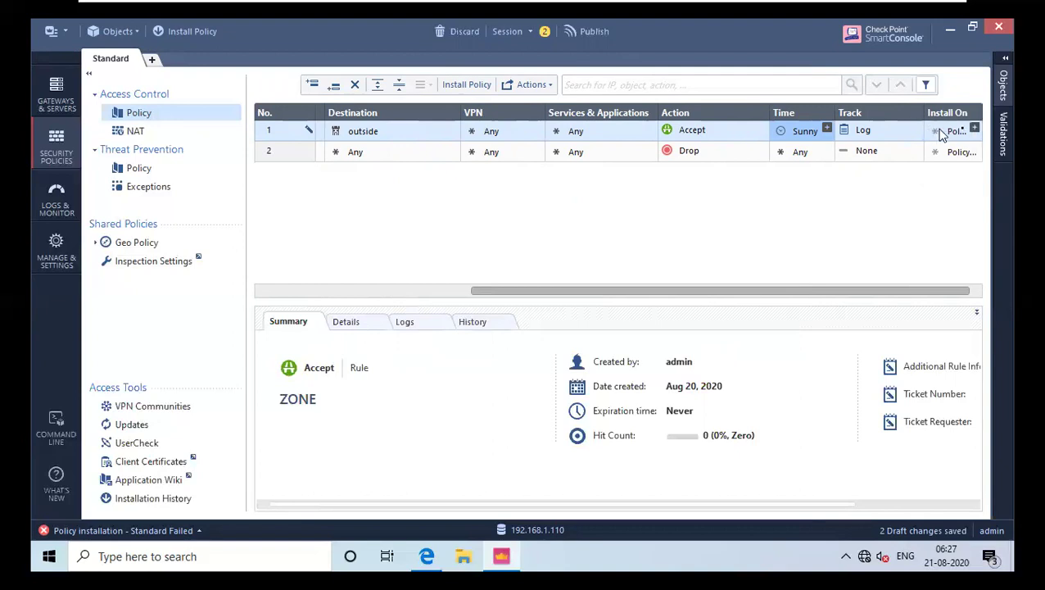
pyautogui.moveTo(966, 134)
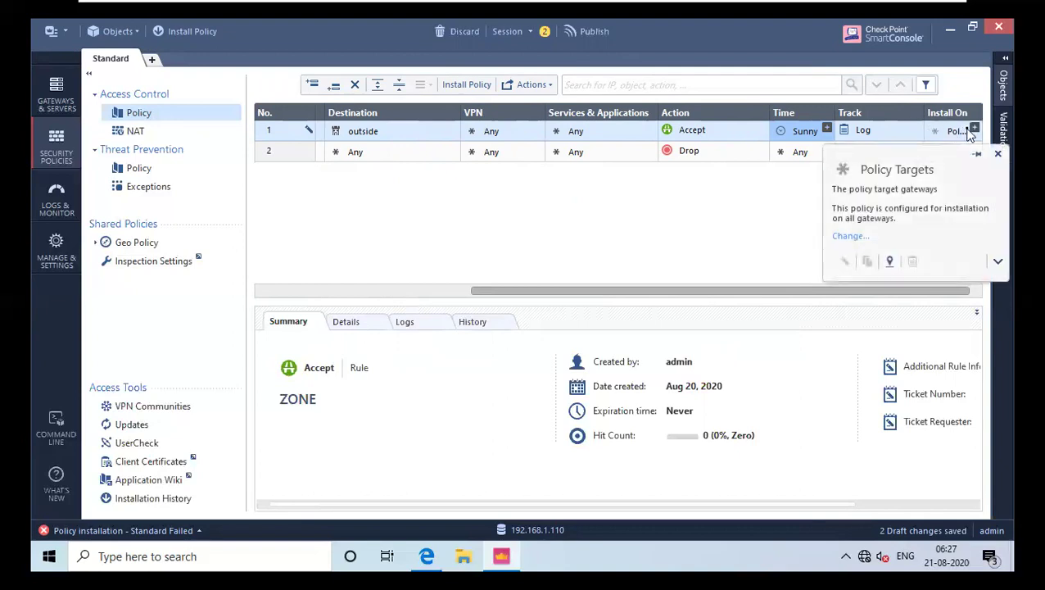
pyautogui.click(971, 134)
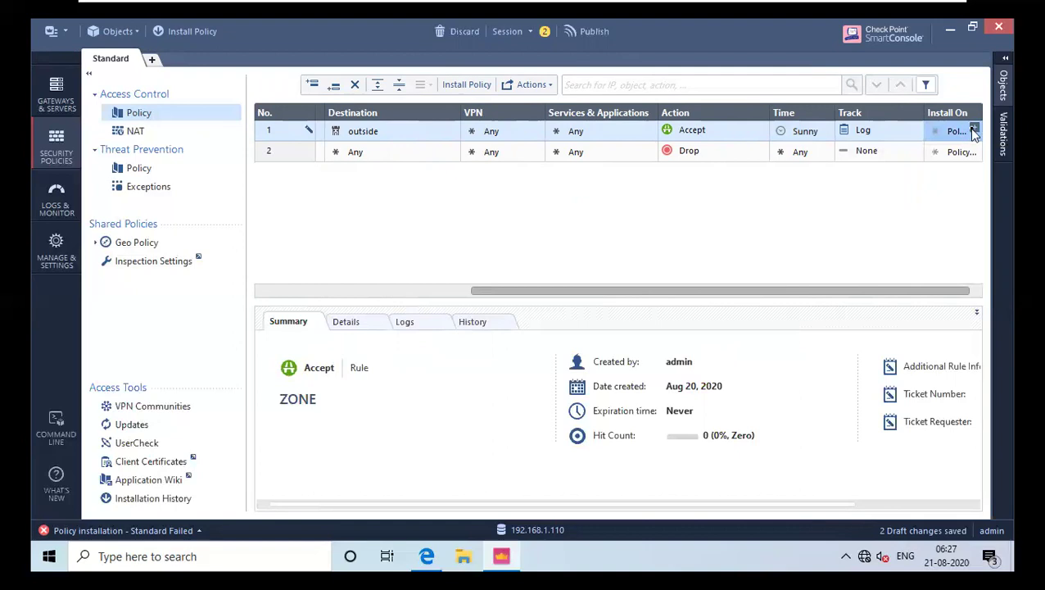
pyautogui.click(974, 130)
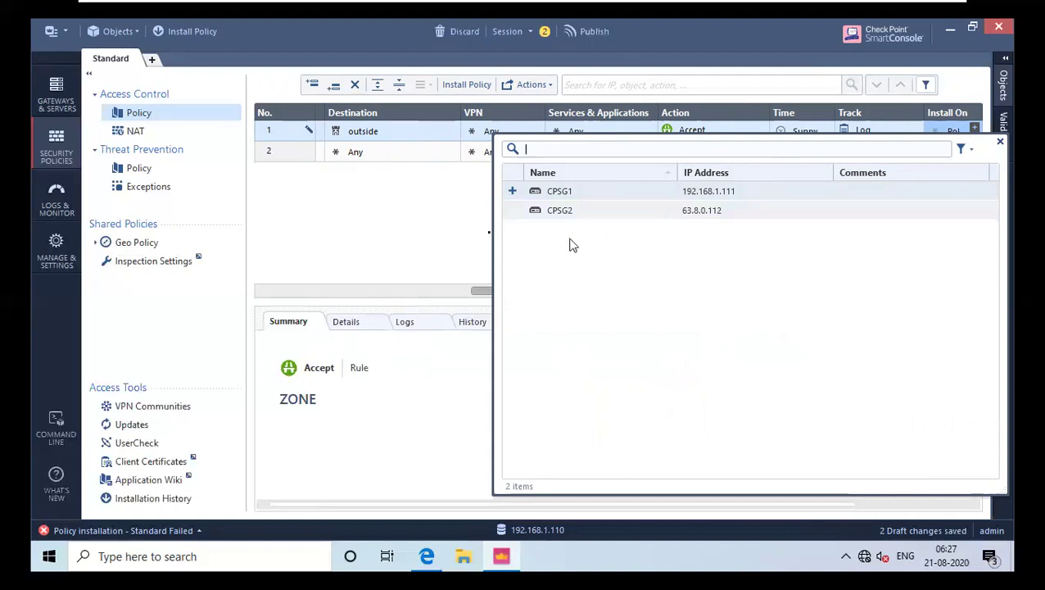
pyautogui.click(510, 195)
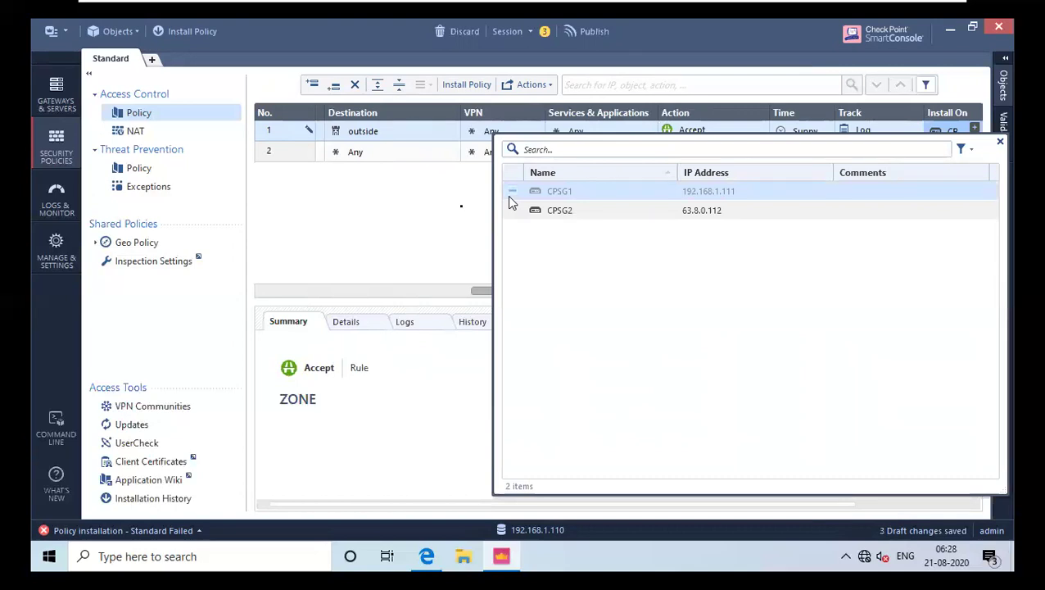
pyautogui.click(463, 211)
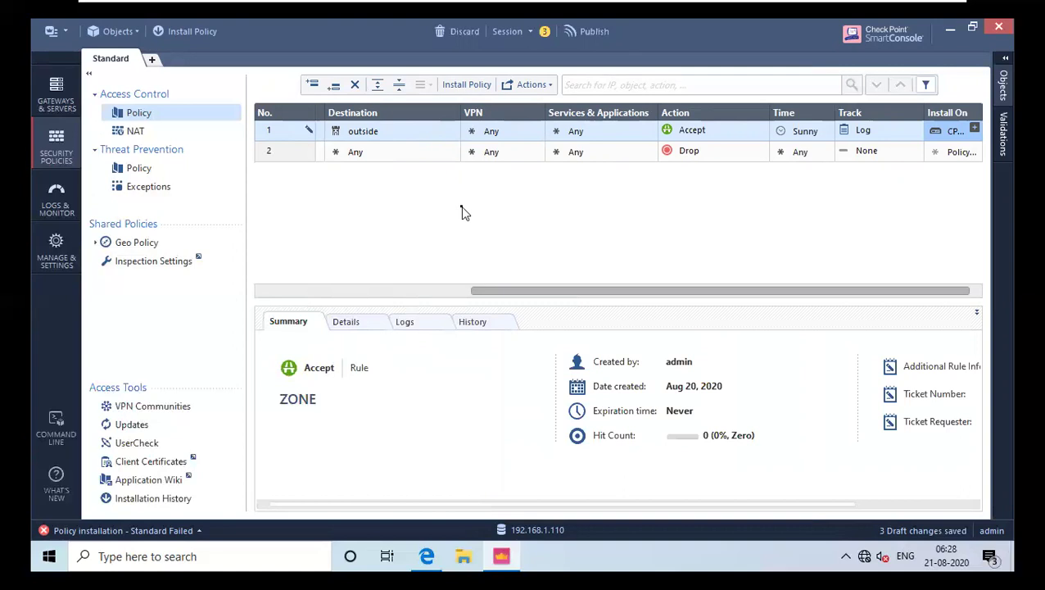
# Step: Publish the draft changes and install the Standard policy on CPSG1 only, with CPSG2 excluded
pyautogui.click(594, 31)
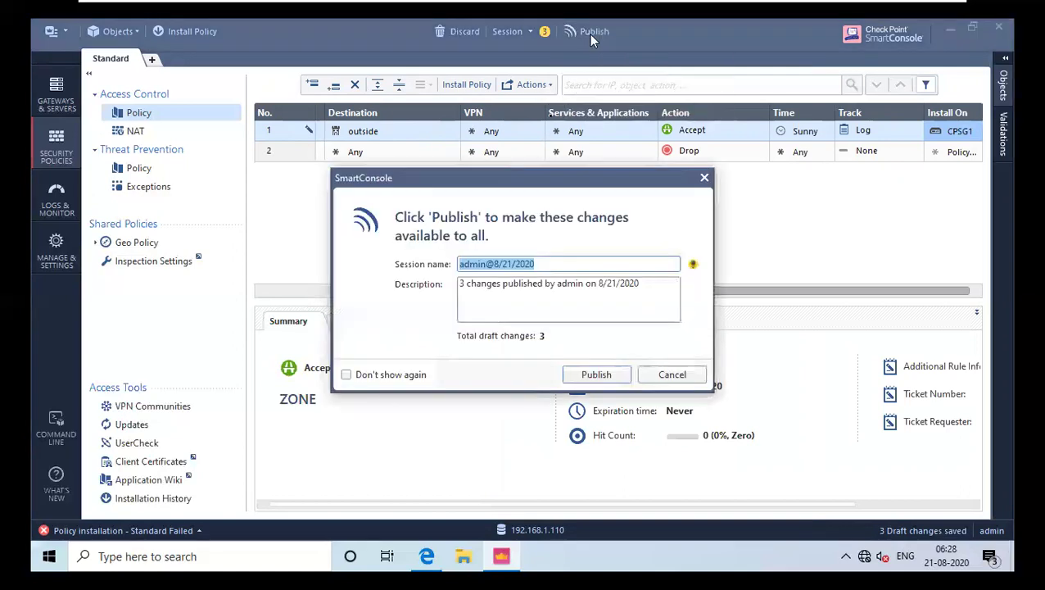
pyautogui.click(596, 375)
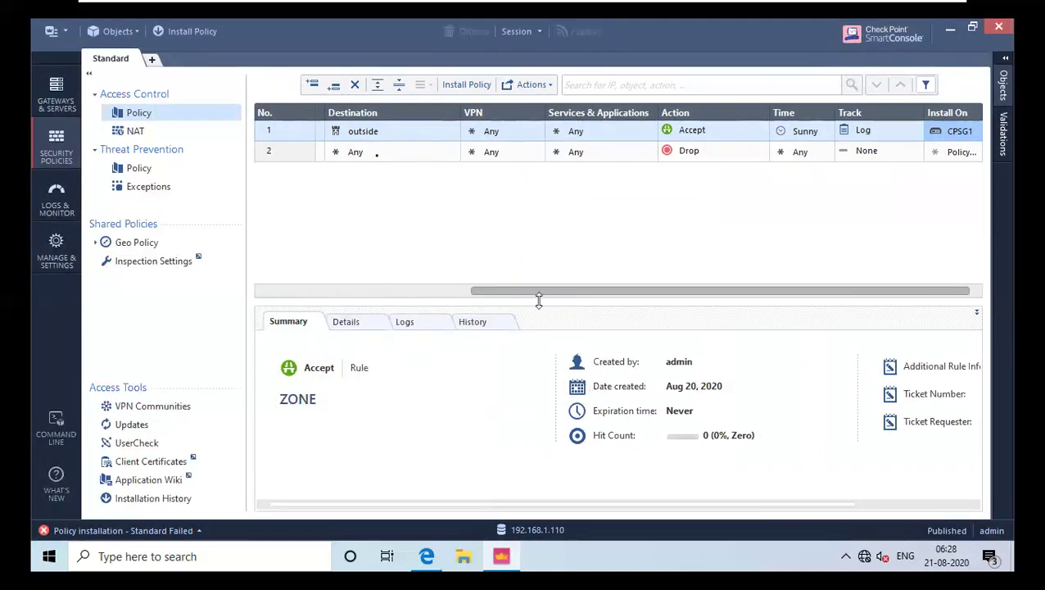
pyautogui.click(214, 31)
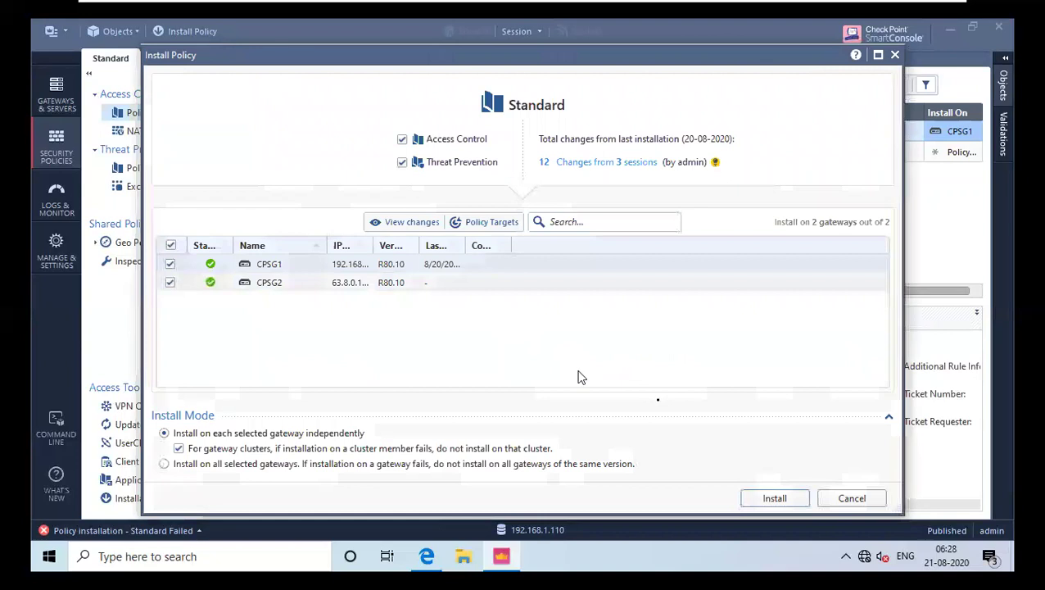
pyautogui.click(175, 284)
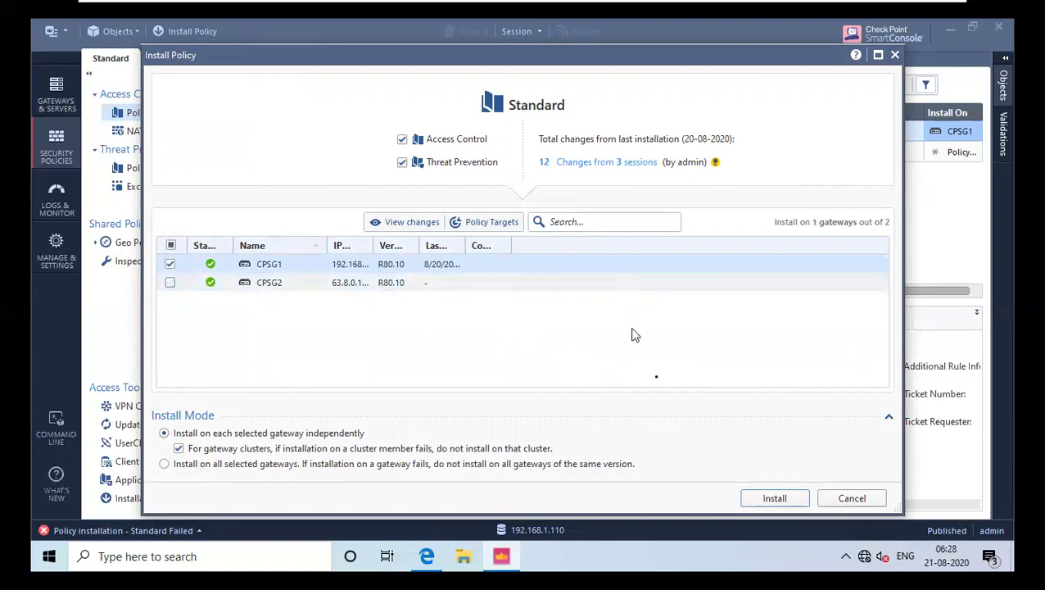
pyautogui.click(780, 497)
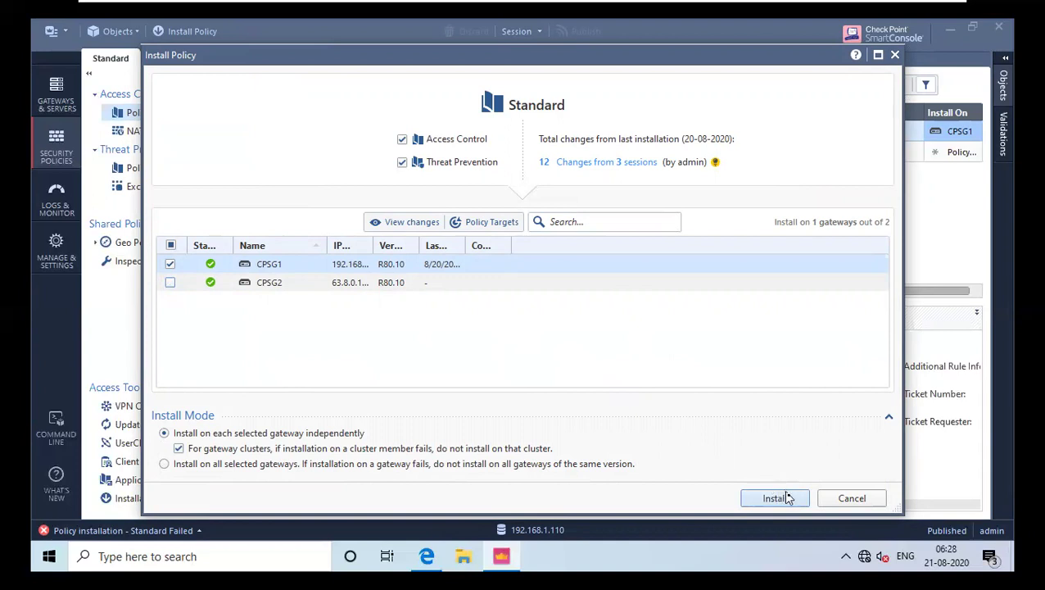
pyautogui.click(787, 494)
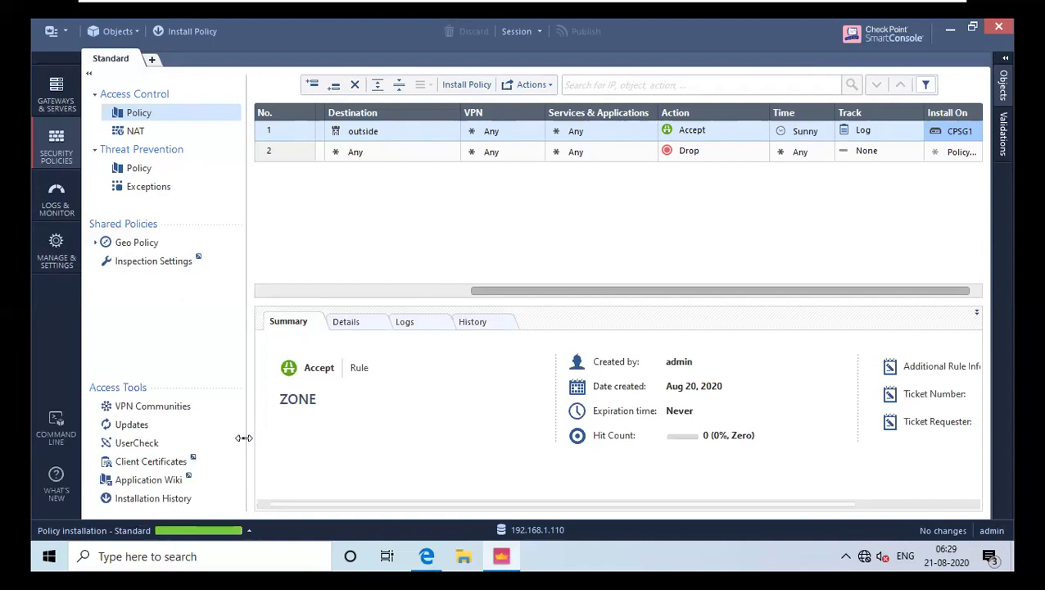
pyautogui.click(197, 530)
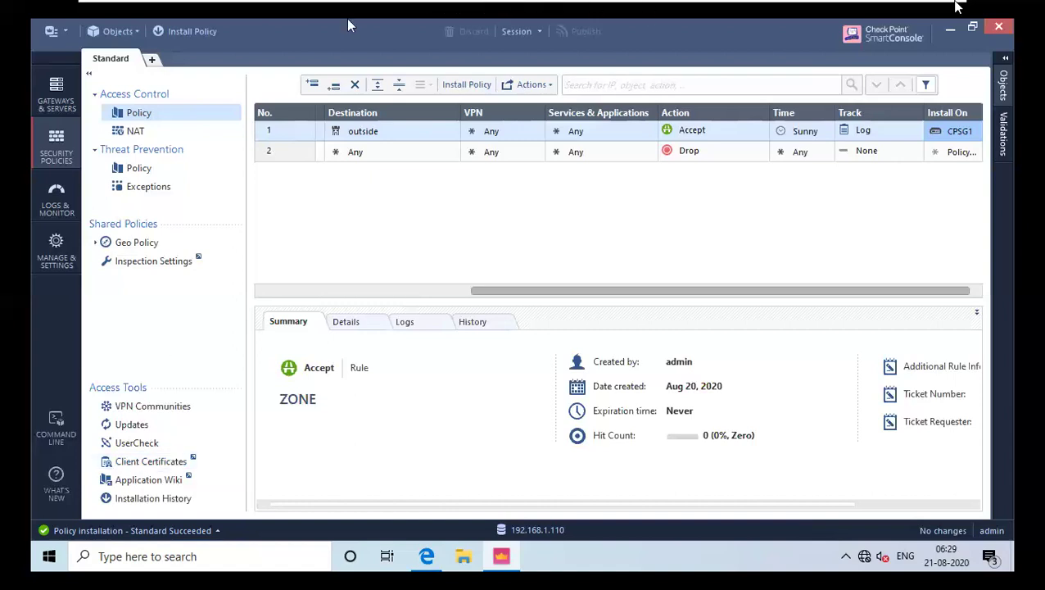
# Step: Leave the virtual machine's full screen and sketch a stack of red rule lines, labelling the first two RULE1 and RULE2 with dots below
pyautogui.moveTo(894, 7)
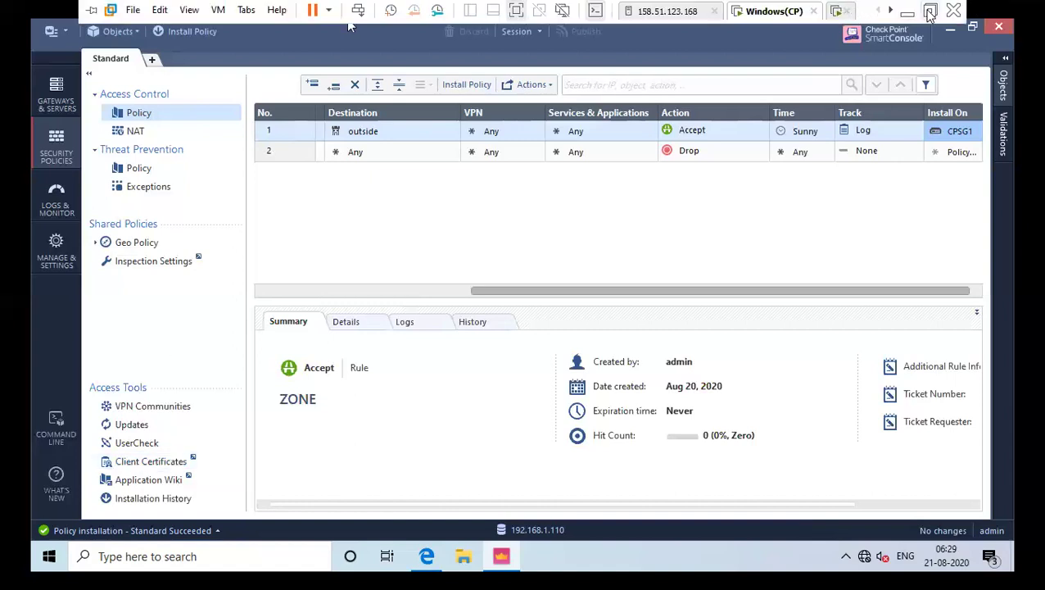
pyautogui.click(930, 12)
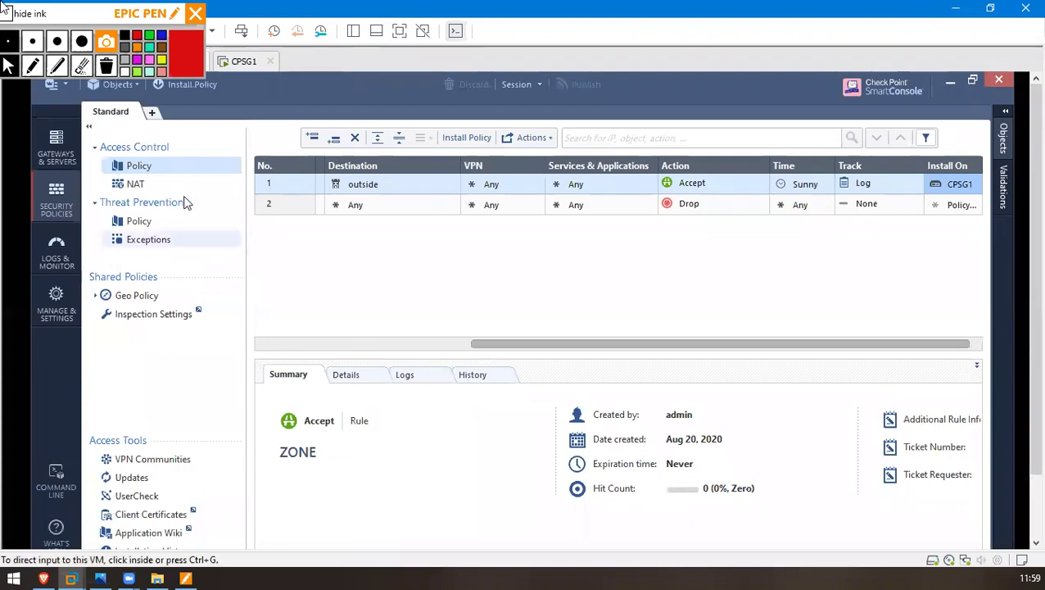
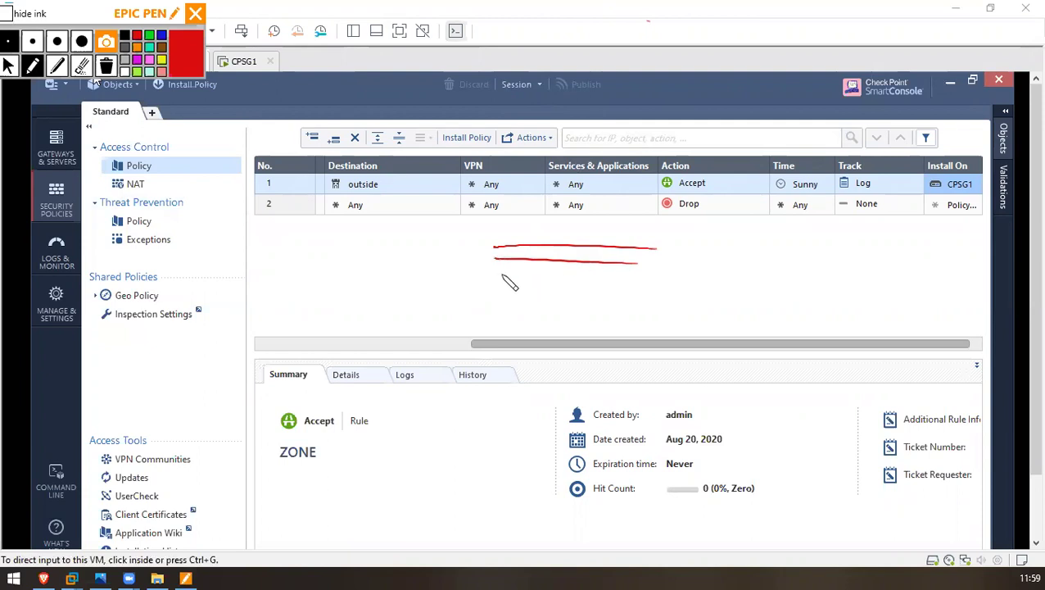
pyautogui.moveTo(616, 293); pyautogui.dragTo(468, 293)
pyautogui.moveTo(633, 318); pyautogui.dragTo(484, 317)
pyautogui.moveTo(614, 336); pyautogui.dragTo(456, 336)
pyautogui.moveTo(667, 244); pyautogui.dragTo(714, 249)
pyautogui.moveTo(646, 261); pyautogui.dragTo(698, 269)
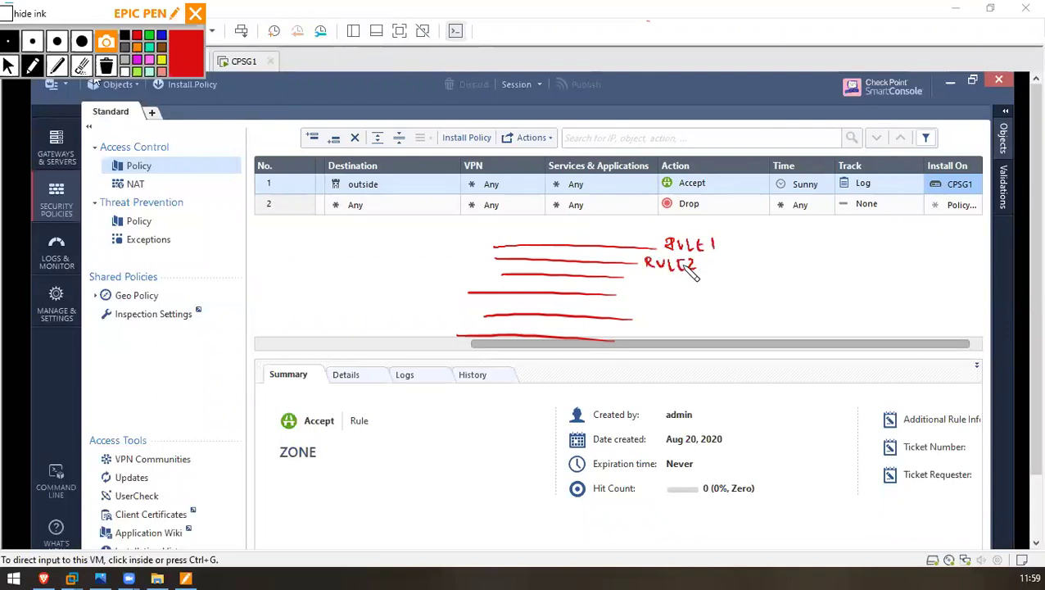
pyautogui.click(644, 285)
pyautogui.click(642, 306)
pyautogui.click(641, 331)
# Step: Write the boxed heading MANAGEMENT RULE in red above the sketched rule lines
pyautogui.moveTo(463, 235)
pyautogui.mouseDown()
pyautogui.moveTo(669, 236)
pyautogui.moveTo(731, 222)
pyautogui.moveTo(701, 196)
pyautogui.moveTo(515, 199)
pyautogui.moveTo(457, 211)
pyautogui.moveTo(457, 233)
pyautogui.moveTo(496, 220)
pyautogui.moveTo(511, 228)
pyautogui.moveTo(590, 217)
pyautogui.mouseUp()
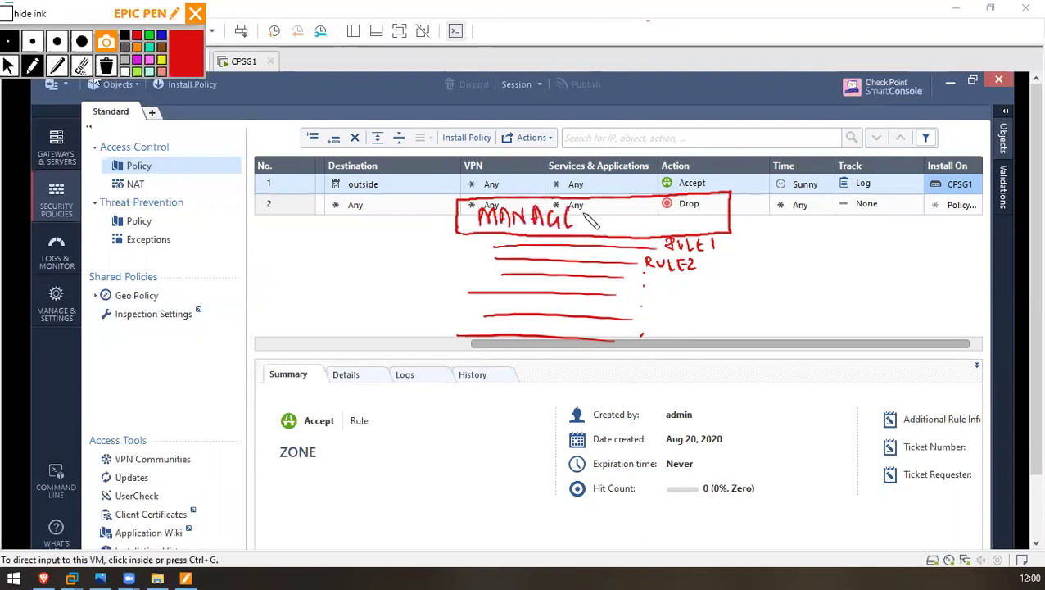
pyautogui.moveTo(651, 332); pyautogui.dragTo(641, 347)
pyautogui.moveTo(591, 227)
pyautogui.mouseDown()
pyautogui.moveTo(634, 222)
pyautogui.moveTo(647, 210)
pyautogui.moveTo(728, 223)
pyautogui.mouseUp()
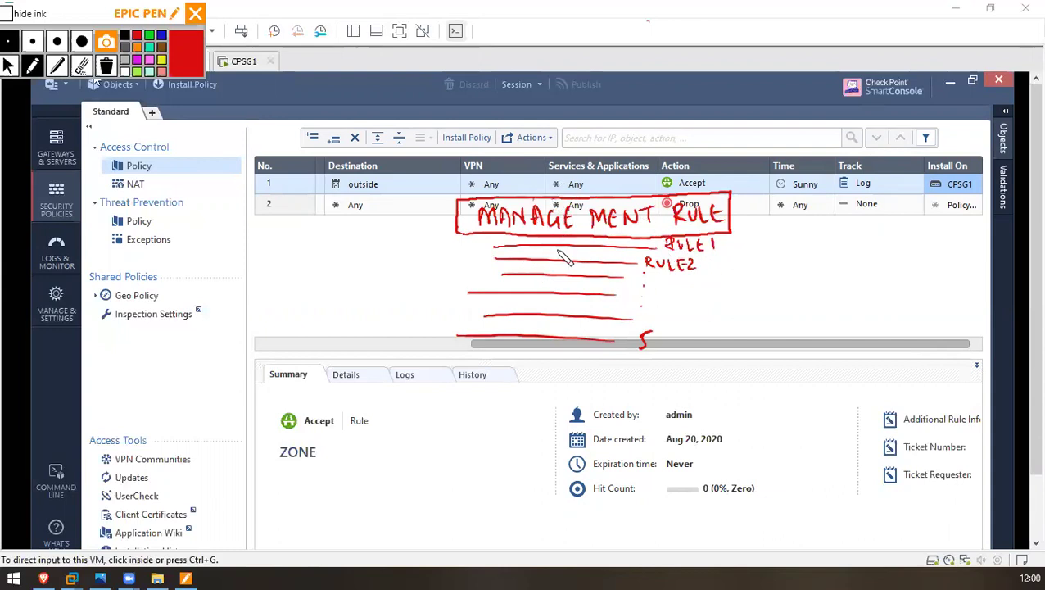
# Step: Bracket the sketched rule lines into an upper and a lower group, and write Parent Rule beside them
pyautogui.moveTo(490, 246)
pyautogui.mouseDown()
pyautogui.moveTo(477, 267)
pyautogui.moveTo(484, 286)
pyautogui.mouseUp()
pyautogui.moveTo(718, 239); pyautogui.dragTo(718, 282)
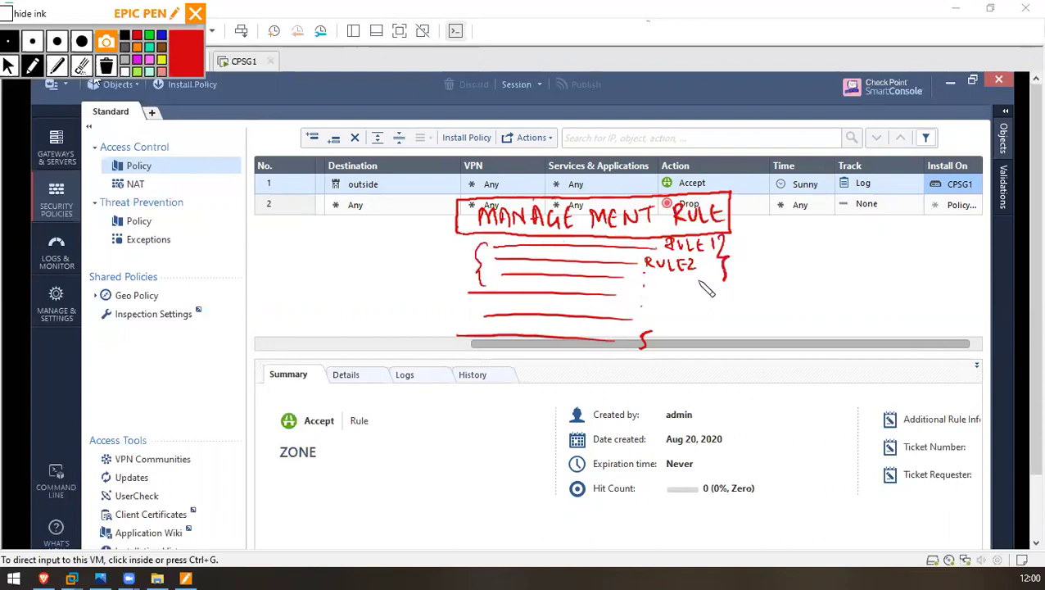
pyautogui.moveTo(457, 288); pyautogui.dragTo(460, 332)
pyautogui.moveTo(646, 301); pyautogui.dragTo(648, 336)
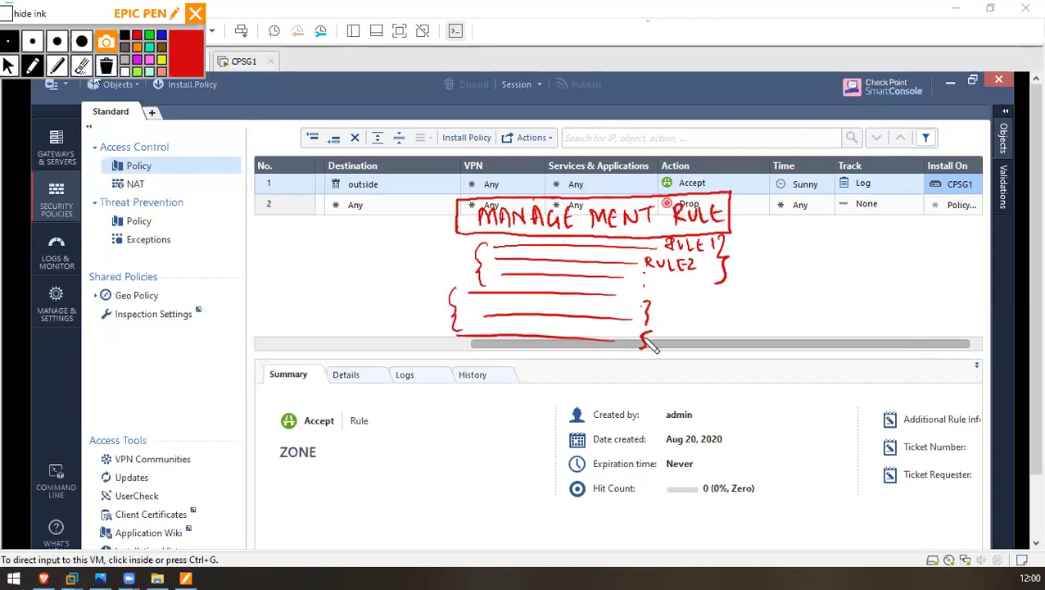
pyautogui.moveTo(199, 233)
pyautogui.mouseDown()
pyautogui.moveTo(204, 250)
pyautogui.moveTo(250, 243)
pyautogui.moveTo(289, 215)
pyautogui.moveTo(332, 201)
pyautogui.moveTo(334, 212)
pyautogui.mouseUp()
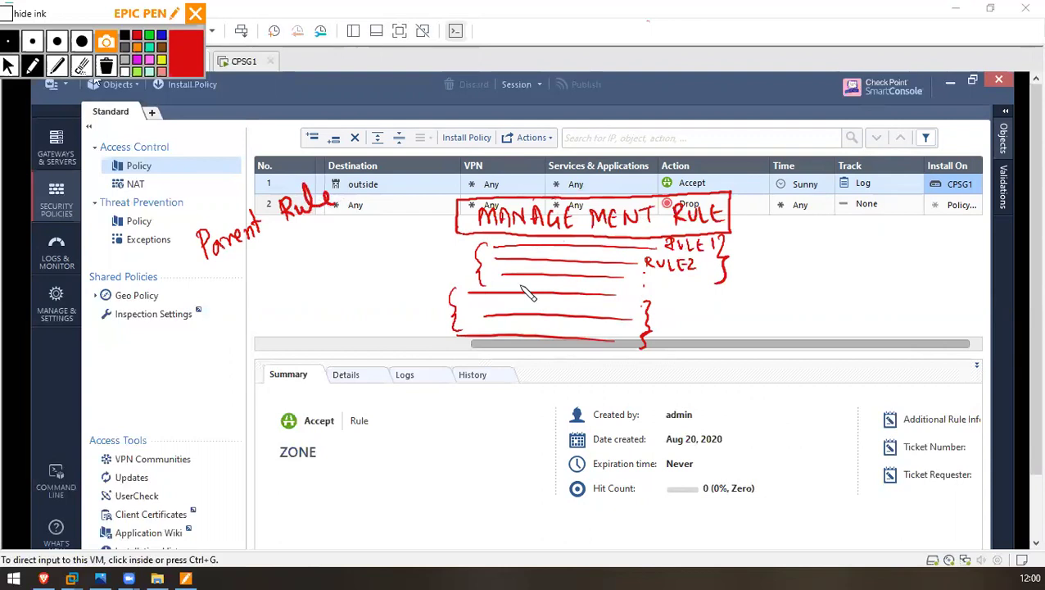
# Step: Divide the upper rule lines into small labelled cells and write .110 and .120 below the Parent Rule note
pyautogui.moveTo(537, 242)
pyautogui.mouseDown()
pyautogui.moveTo(536, 285)
pyautogui.moveTo(512, 284)
pyautogui.mouseUp()
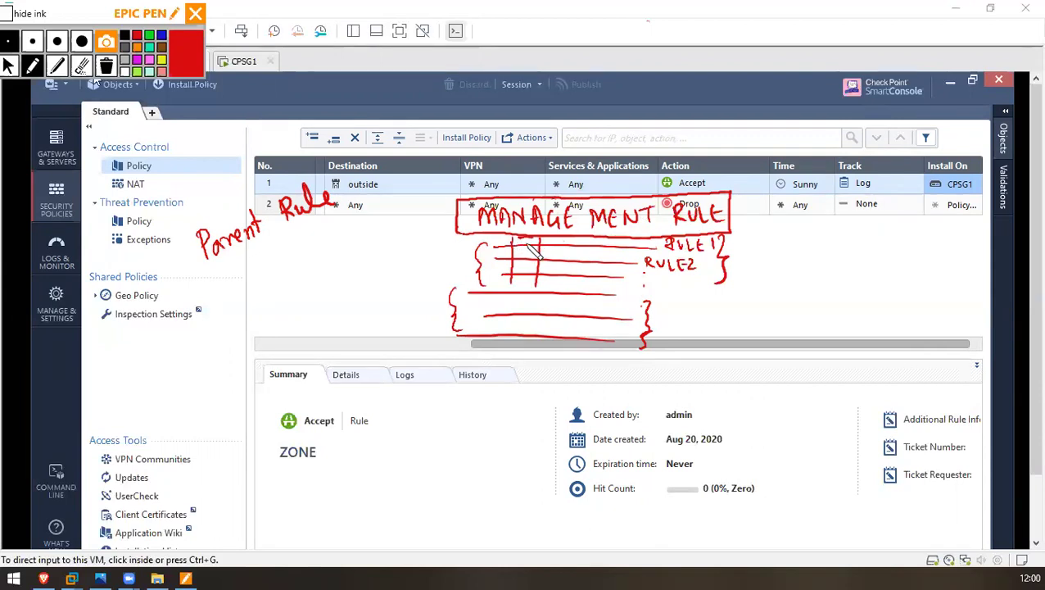
pyautogui.moveTo(516, 241); pyautogui.dragTo(540, 236)
pyautogui.moveTo(523, 252)
pyautogui.mouseDown()
pyautogui.moveTo(532, 252)
pyautogui.moveTo(465, 267)
pyautogui.mouseUp()
pyautogui.moveTo(379, 297)
pyautogui.mouseDown()
pyautogui.moveTo(316, 316)
pyautogui.moveTo(278, 344)
pyautogui.moveTo(289, 344)
pyautogui.mouseUp()
pyautogui.click(268, 345)
pyautogui.moveTo(305, 325); pyautogui.dragTo(272, 372)
pyautogui.moveTo(326, 351); pyautogui.dragTo(288, 369)
pyautogui.click(276, 300)
pyautogui.moveTo(292, 283)
pyautogui.mouseDown()
pyautogui.moveTo(290, 305)
pyautogui.moveTo(316, 301)
pyautogui.moveTo(321, 276)
pyautogui.mouseUp()
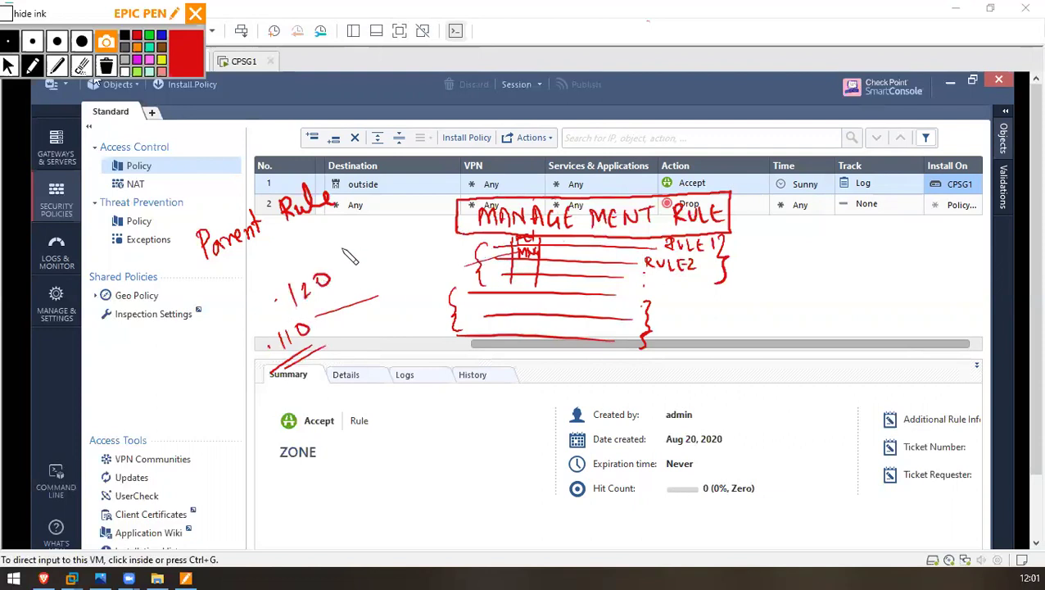
# Step: Box the Parent Rule note, sketch indented sub-rule lines beneath it, and mark the start of the first rule line
pyautogui.moveTo(220, 284)
pyautogui.mouseDown()
pyautogui.moveTo(328, 223)
pyautogui.moveTo(321, 162)
pyautogui.moveTo(180, 252)
pyautogui.moveTo(219, 288)
pyautogui.mouseUp()
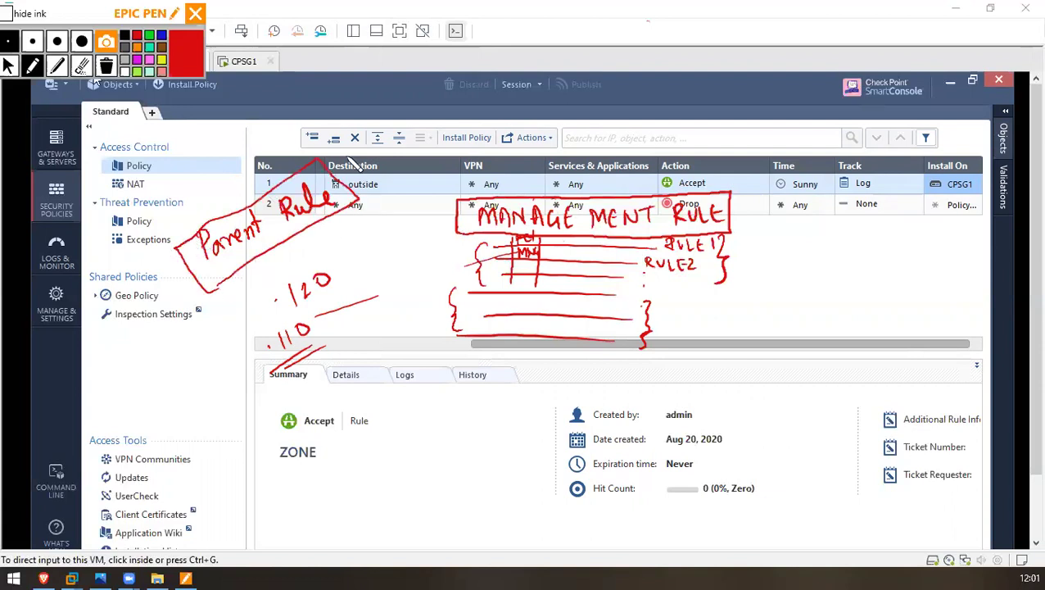
pyautogui.moveTo(347, 157); pyautogui.dragTo(362, 148)
pyautogui.moveTo(251, 256)
pyautogui.mouseDown()
pyautogui.moveTo(254, 275)
pyautogui.moveTo(323, 249)
pyautogui.mouseUp()
pyautogui.moveTo(269, 286); pyautogui.dragTo(331, 263)
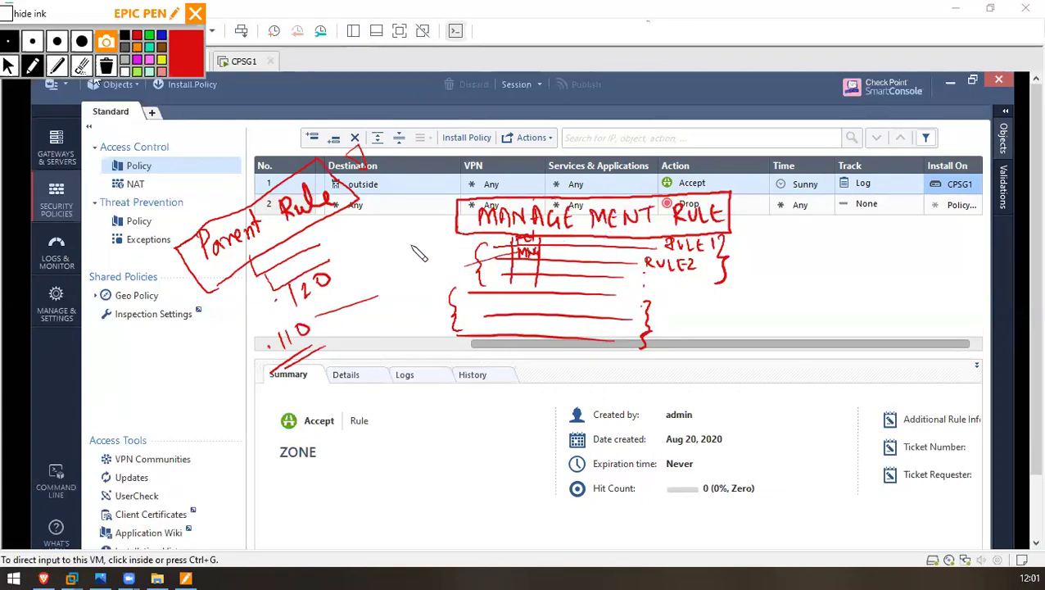
pyautogui.moveTo(498, 239); pyautogui.dragTo(492, 250)
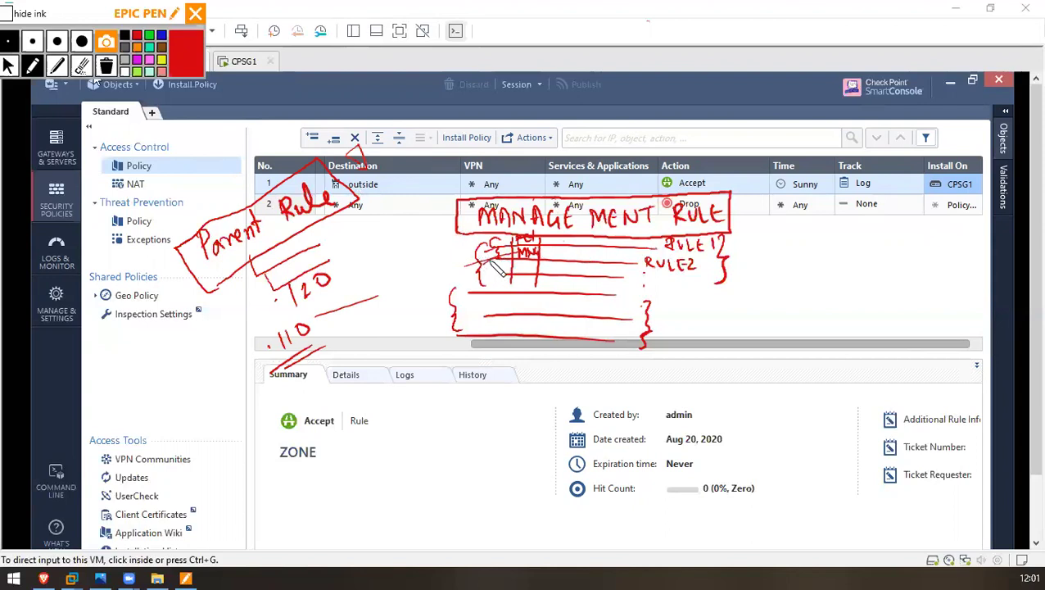
# Step: Clear all the ink annotations and return the virtual machine to full screen
pyautogui.click(9, 66)
pyautogui.click(105, 67)
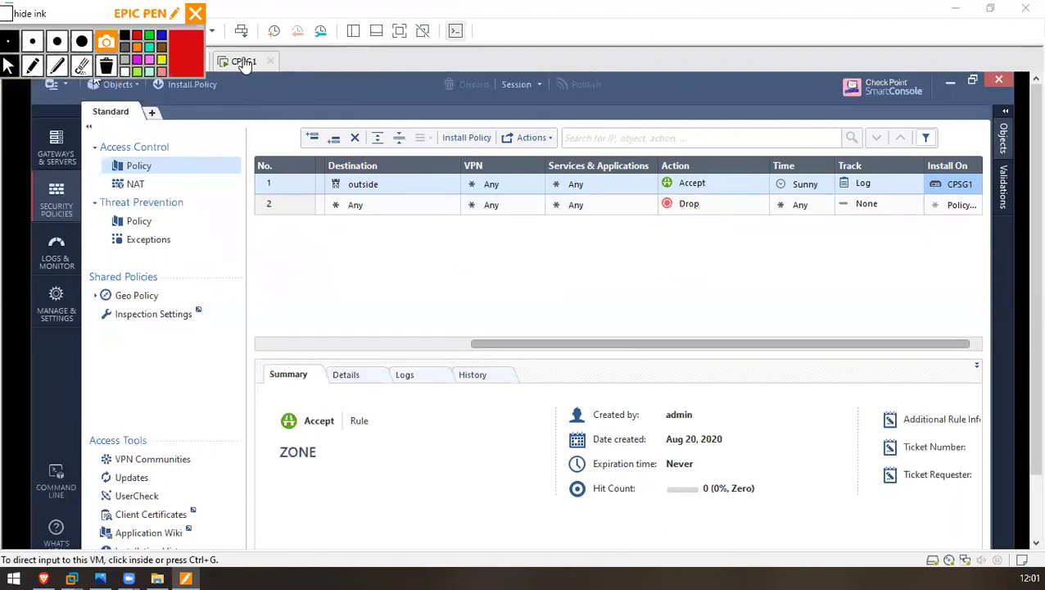
pyautogui.click(400, 31)
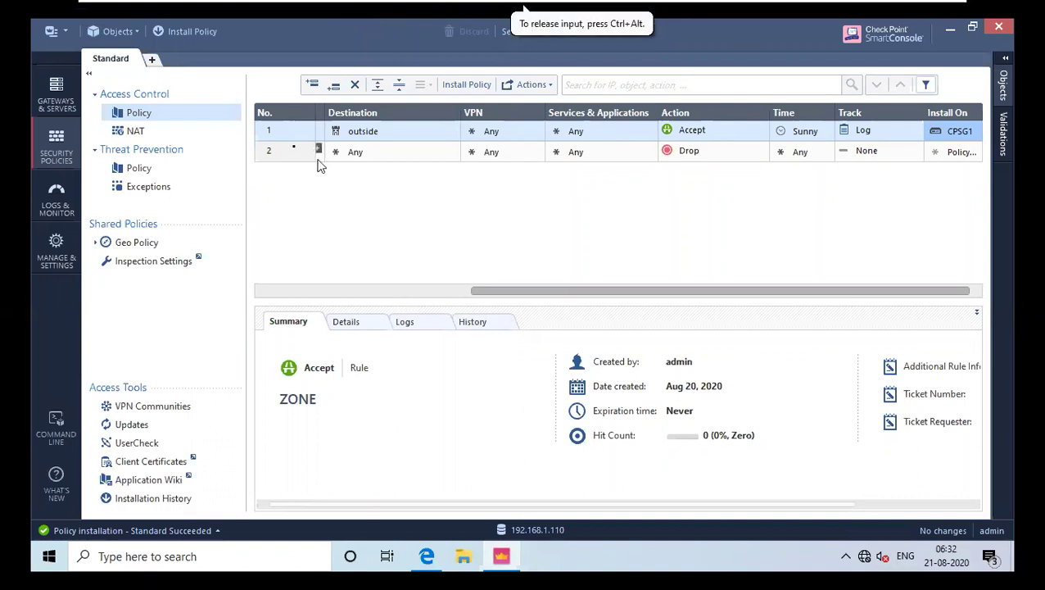
# Step: Add a section title named Zone traffic above the first policy rule
pyautogui.rightClick(285, 119)
pyautogui.click(284, 202)
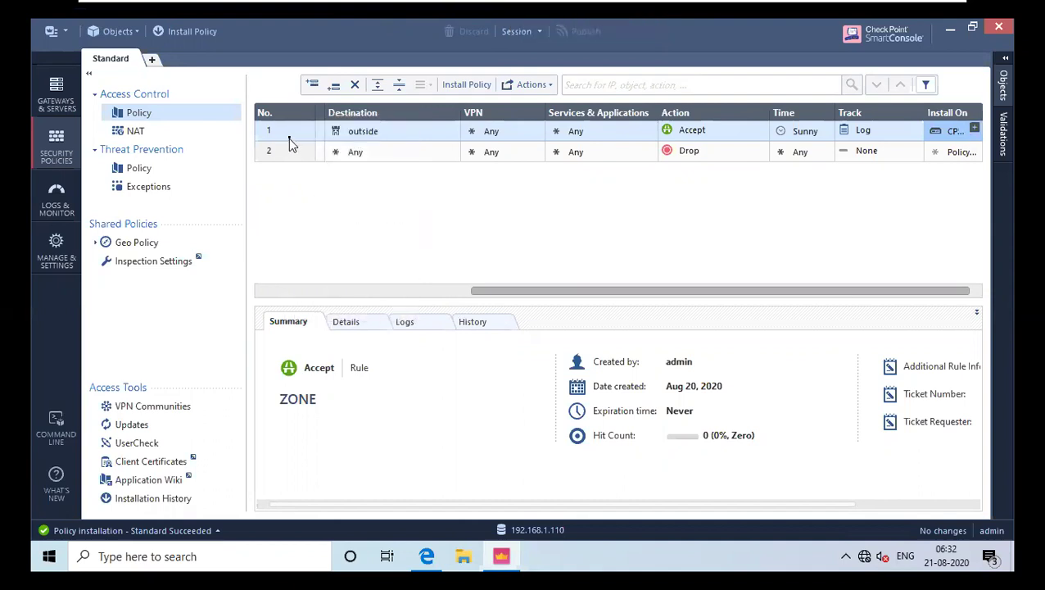
pyautogui.rightClick(289, 137)
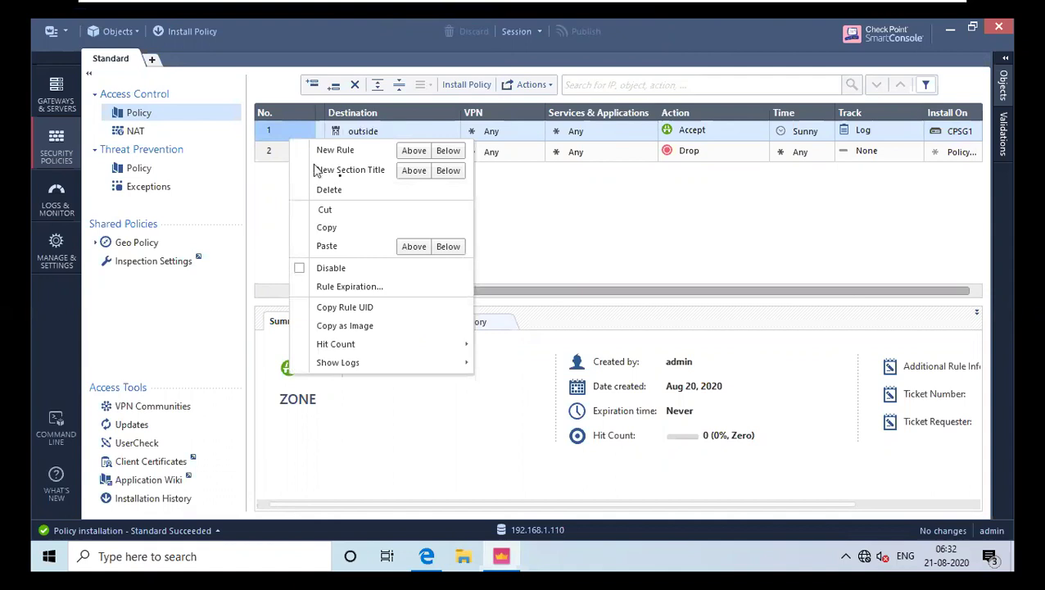
pyautogui.click(416, 173)
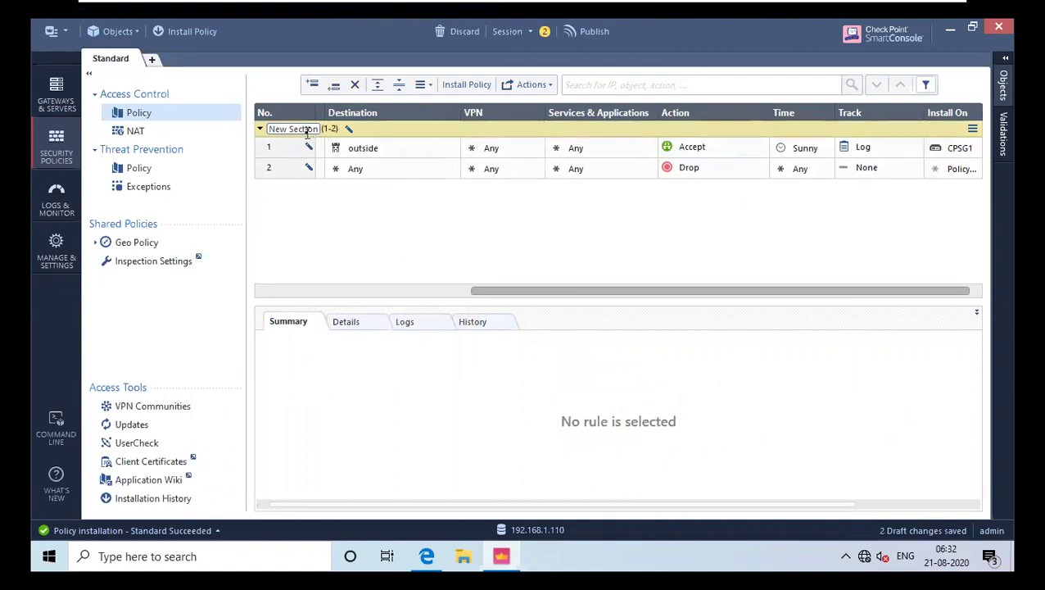
pyautogui.write('Zo')
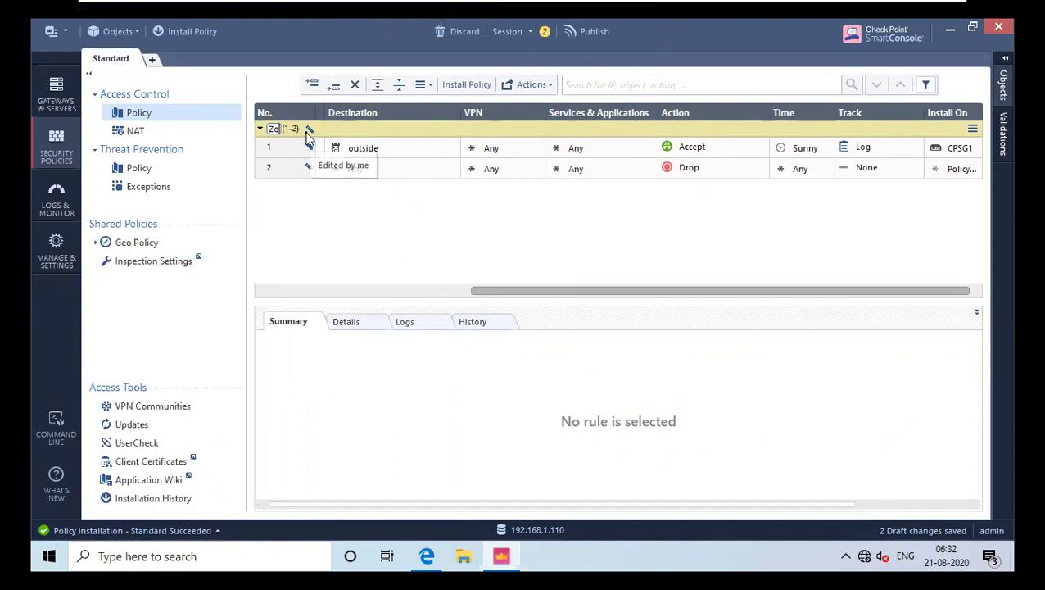
pyautogui.write('ne traffic')
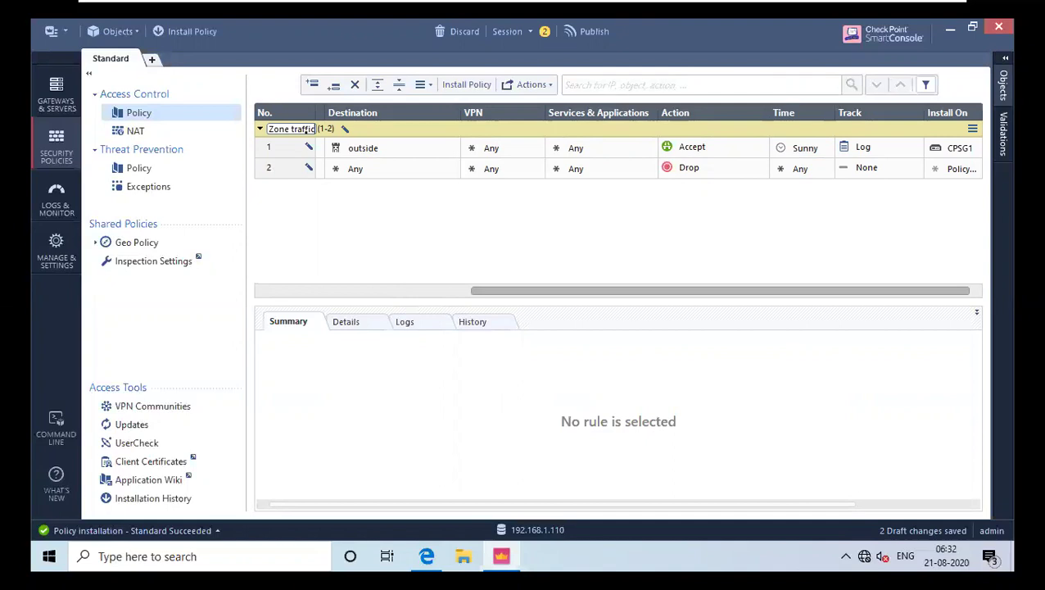
pyautogui.press('Return')
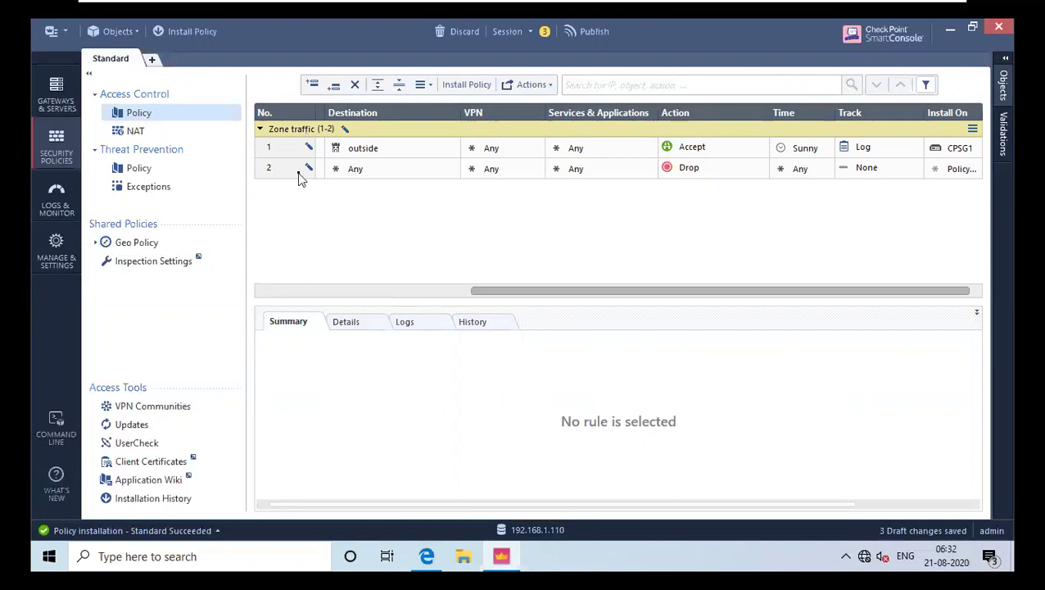
# Step: Add a section title named Cleanup above the second rule, the one with the Drop action
pyautogui.click(300, 175)
pyautogui.rightClick(300, 176)
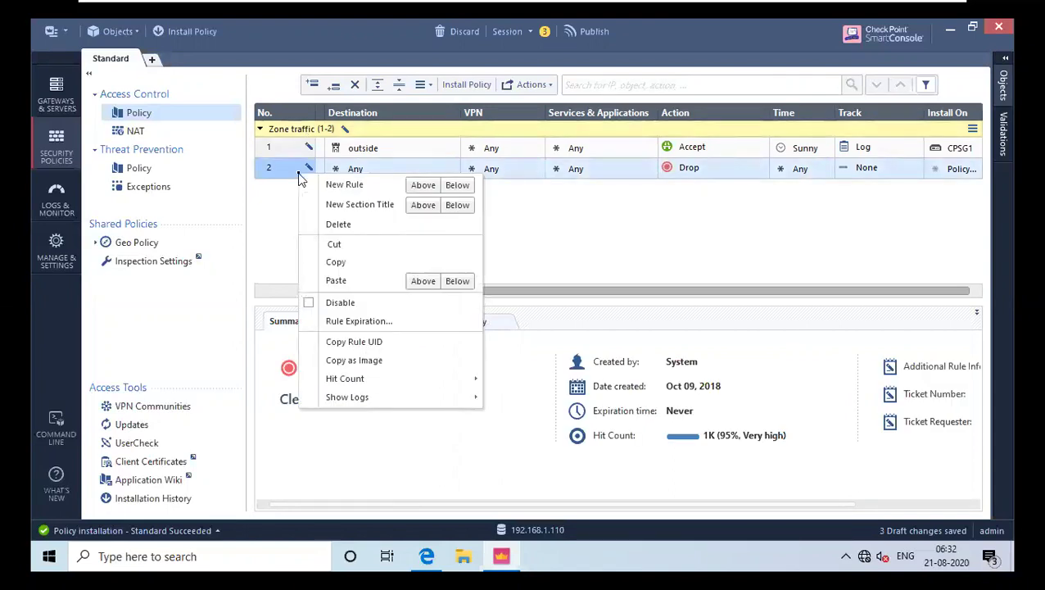
pyautogui.click(422, 205)
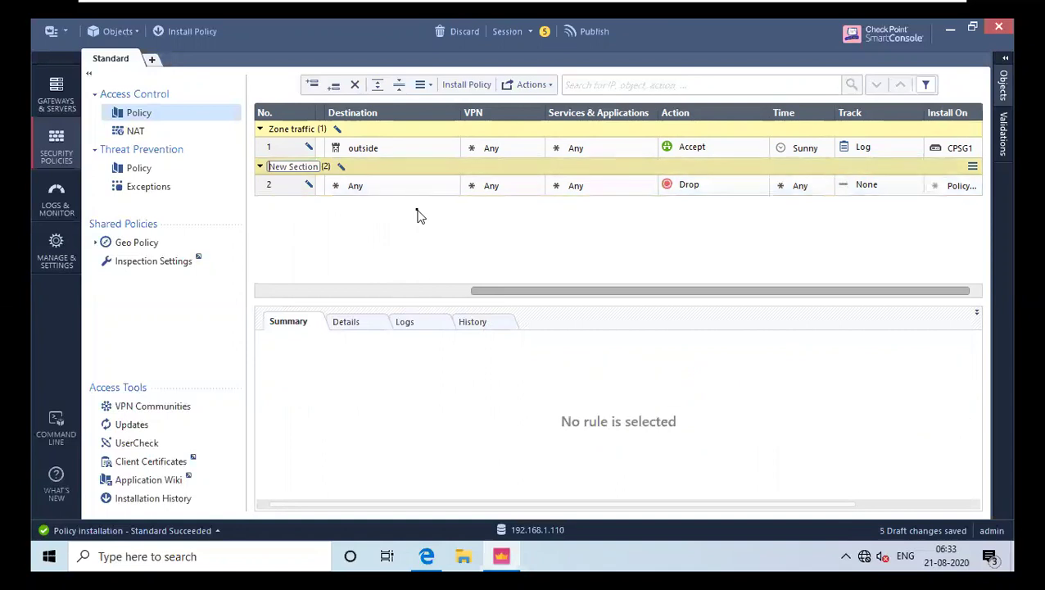
pyautogui.press('BackSpace')
pyautogui.write('Cleanup')
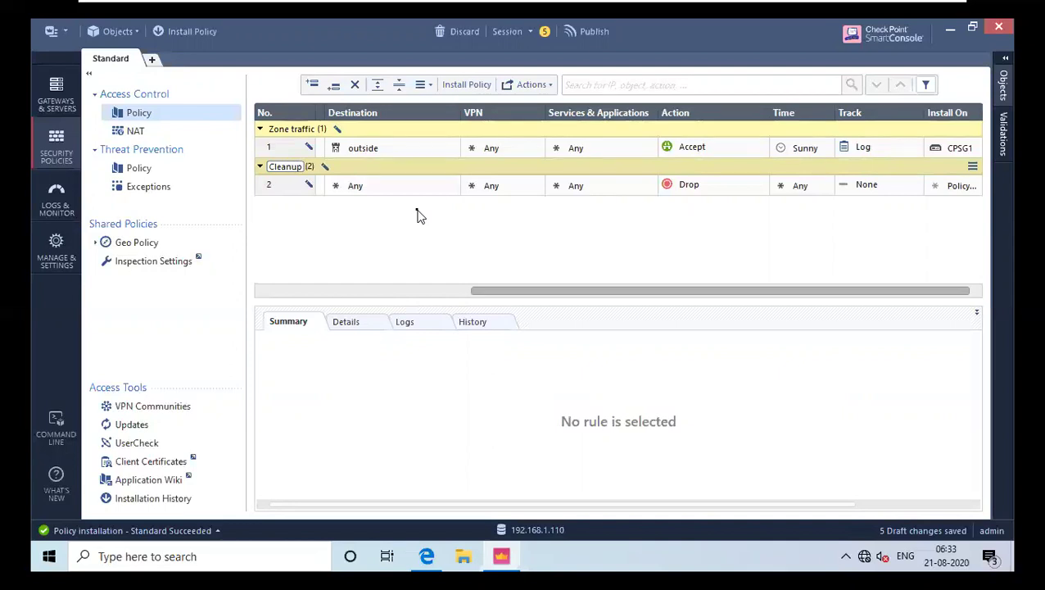
pyautogui.press('Return')
# Step: Add a new rule below the first rule in the Zone traffic section
pyautogui.rightClick(288, 154)
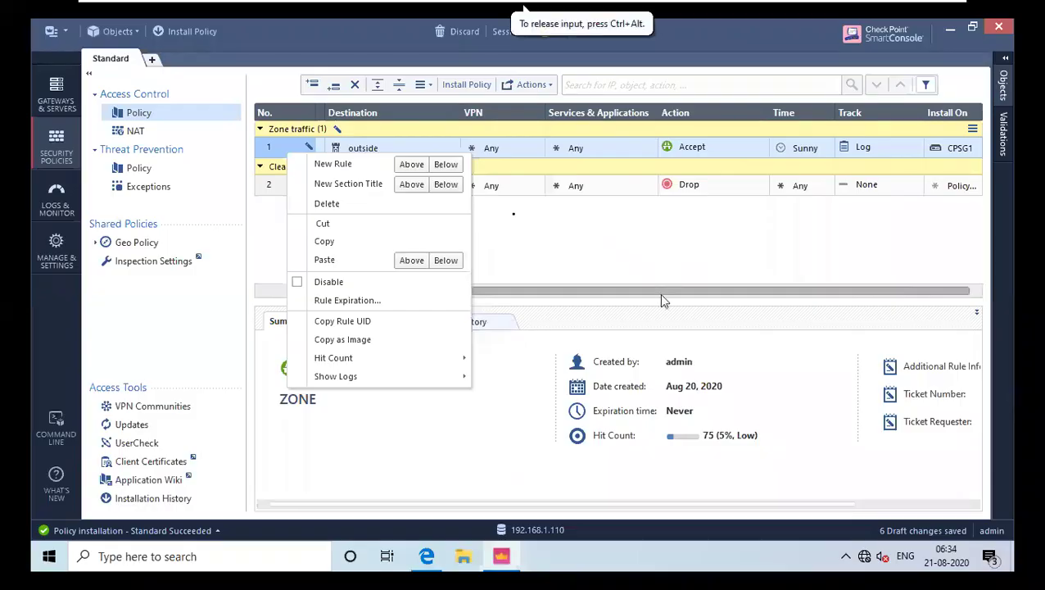
pyautogui.click(456, 168)
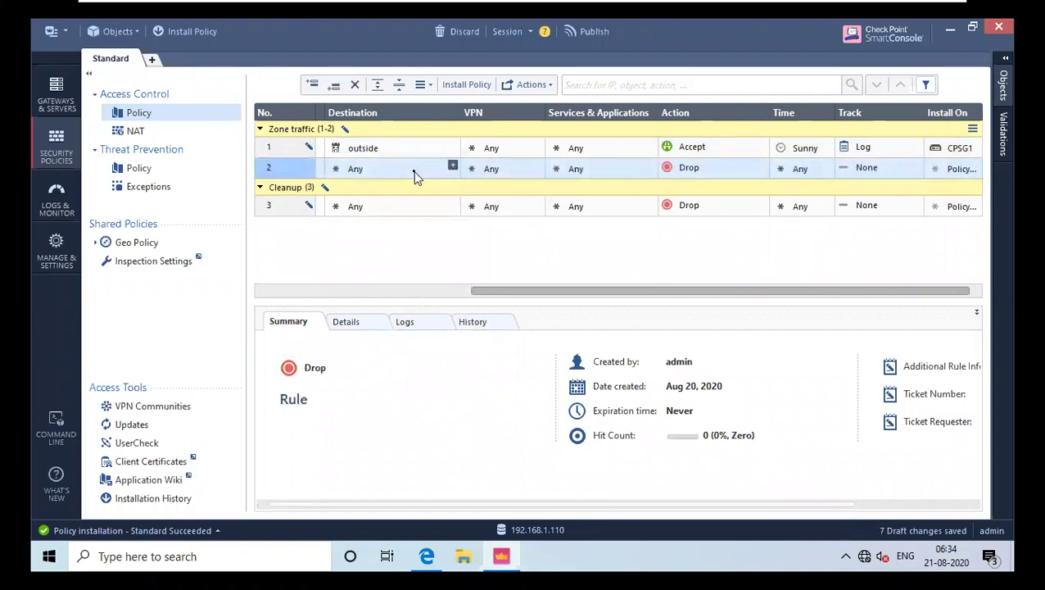
pyautogui.doubleClick(415, 176)
pyautogui.press('Escape')
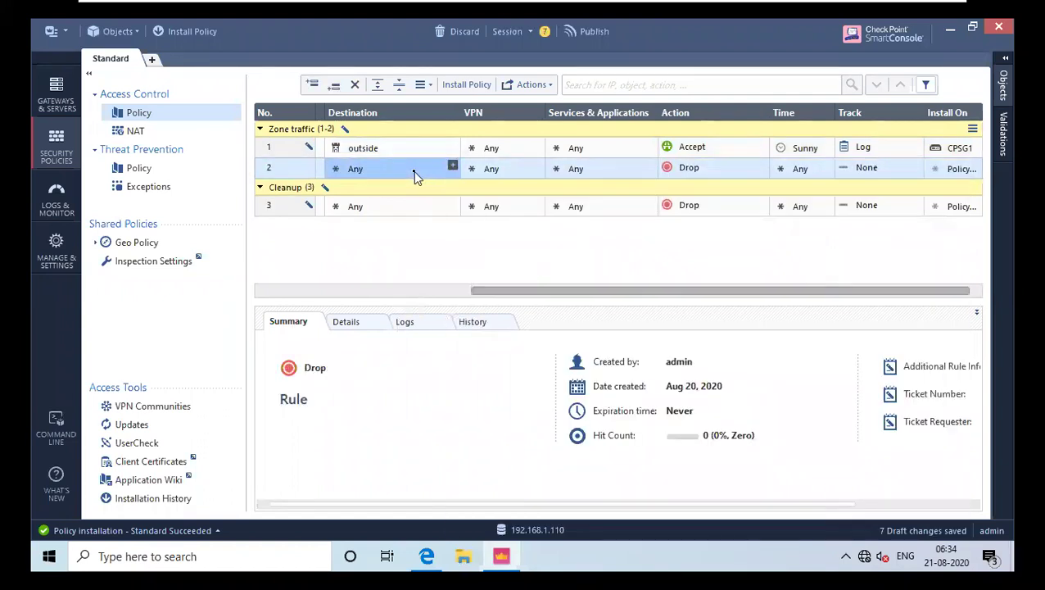
# Step: Insert an unnamed section title below the second rule and delete that empty section again
pyautogui.rightClick(288, 174)
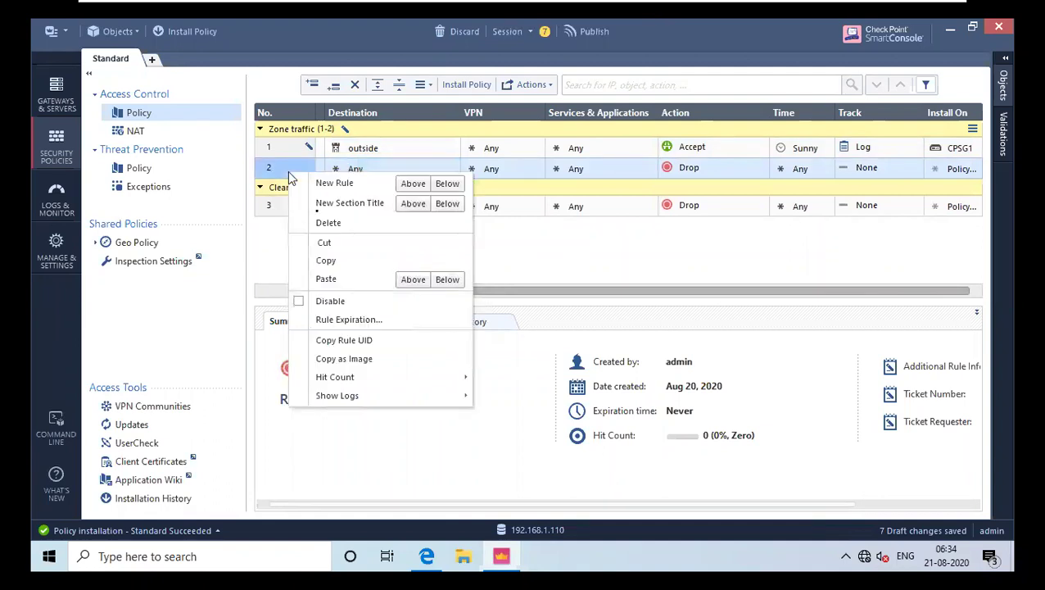
pyautogui.click(442, 206)
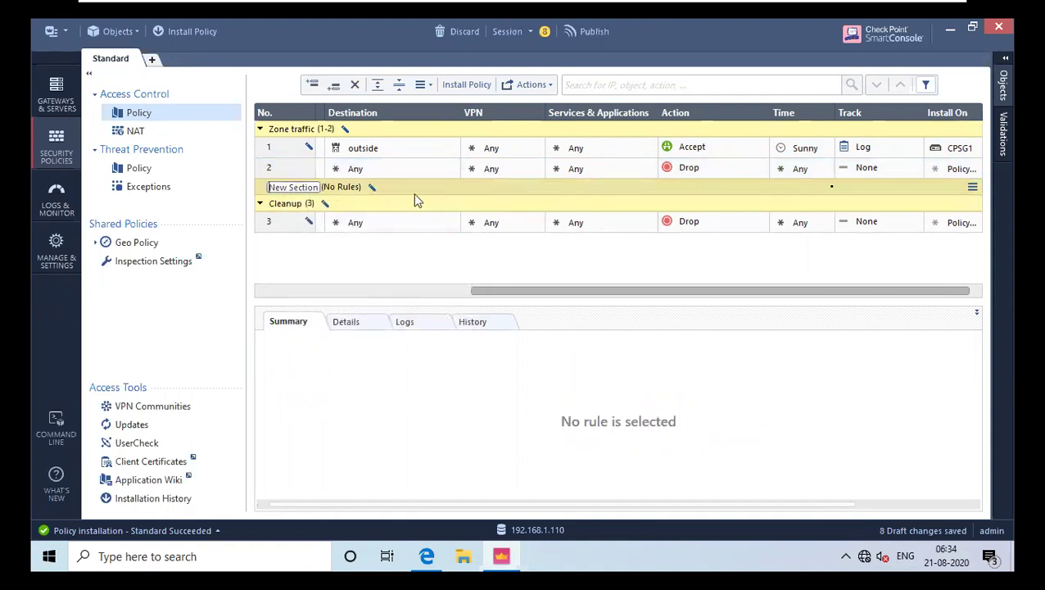
pyautogui.click(971, 185)
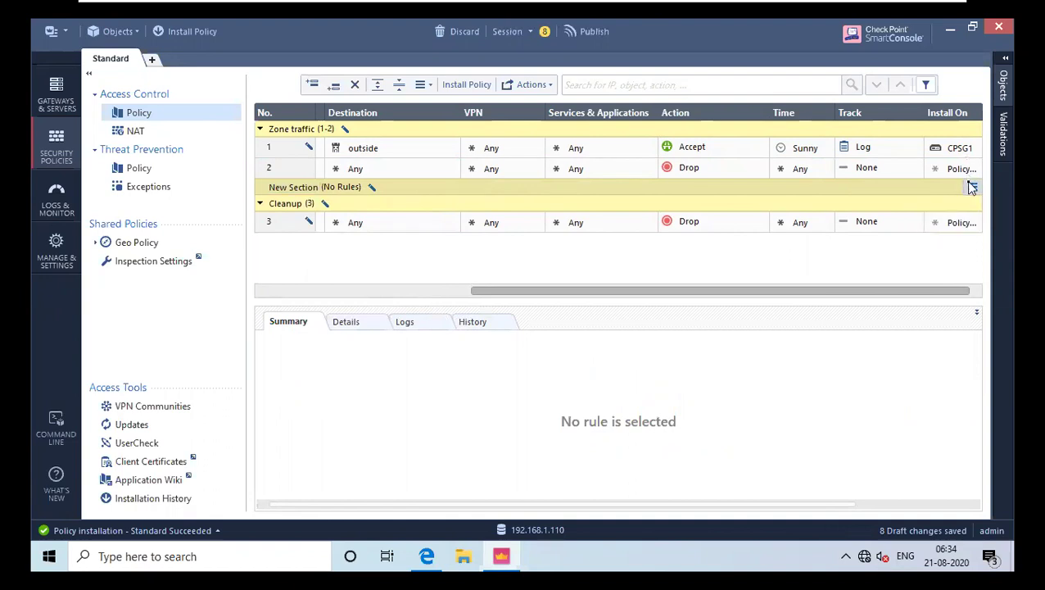
pyautogui.click(972, 186)
pyautogui.click(971, 187)
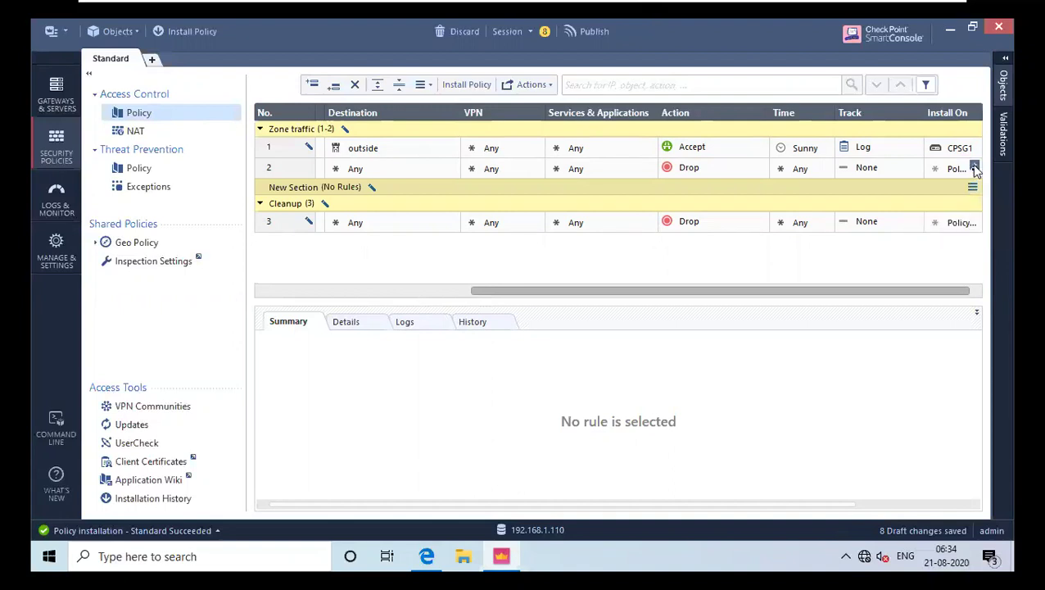
pyautogui.click(973, 193)
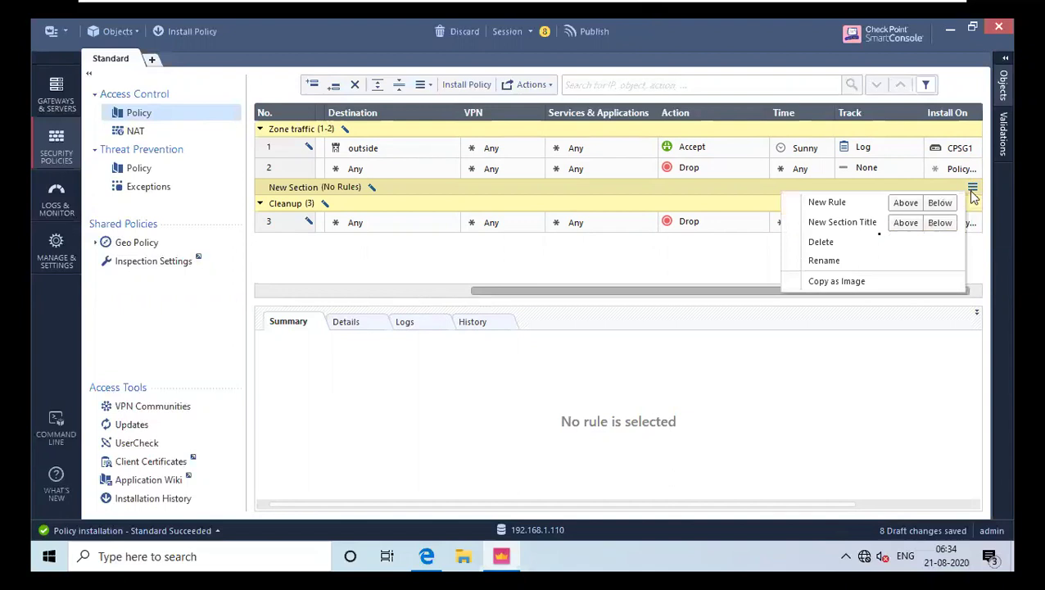
pyautogui.click(875, 248)
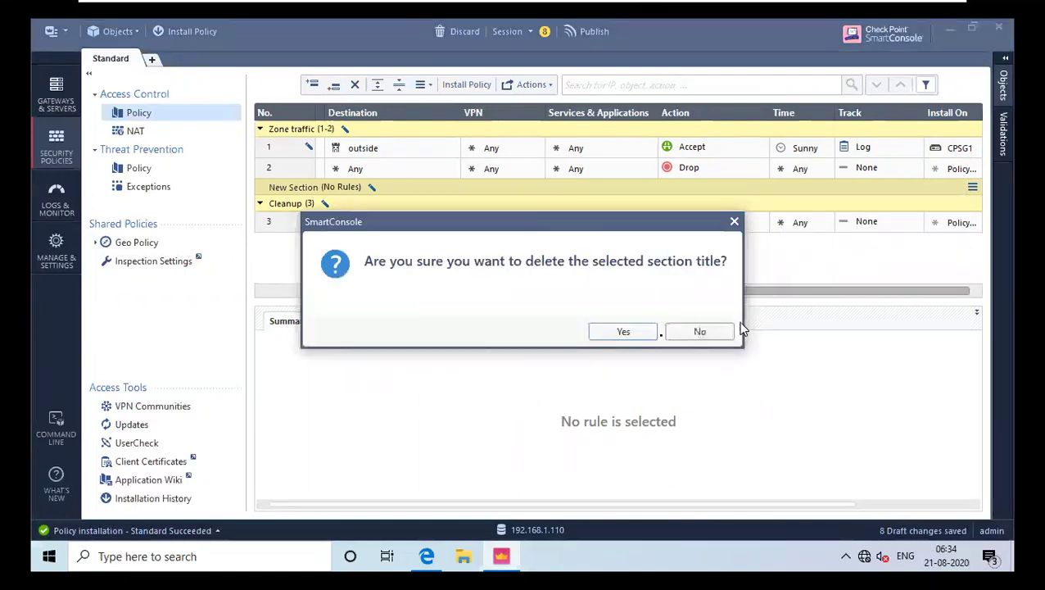
pyautogui.click(645, 333)
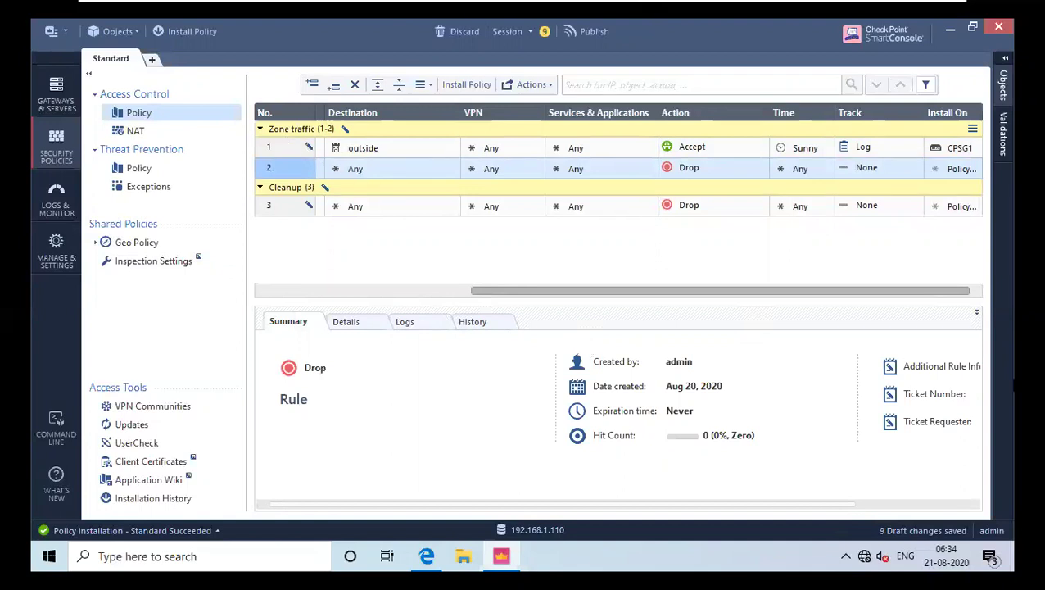
# Step: Add a section title named router below the second rule, ahead of the Cleanup section
pyautogui.rightClick(294, 172)
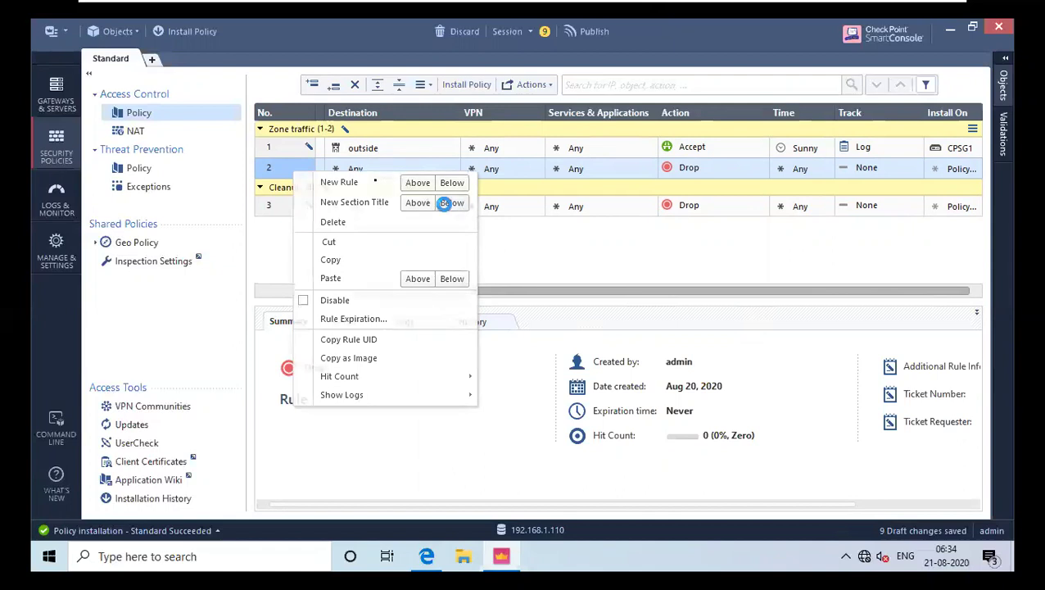
pyautogui.click(450, 204)
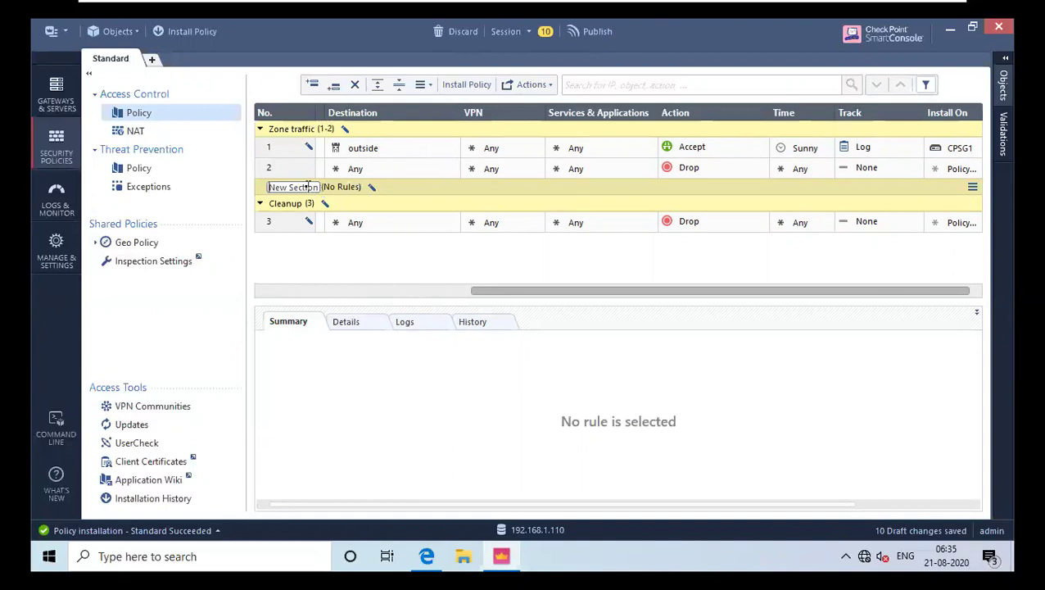
pyautogui.write('ro')
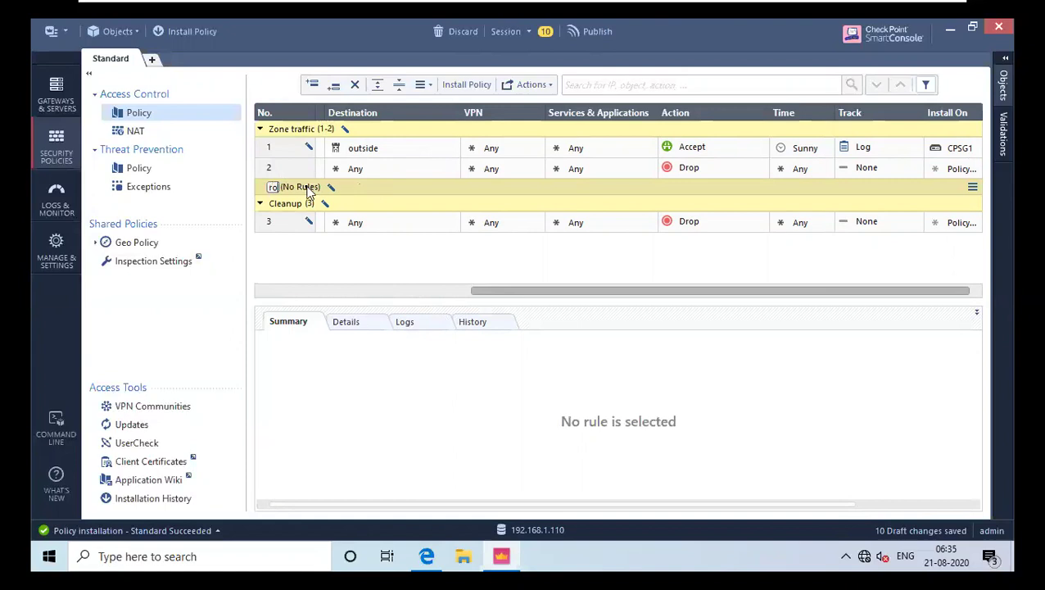
pyautogui.write('uter')
pyautogui.press('Return')
# Step: Add one new rule directly above the router section title and another directly below it
pyautogui.rightClick(309, 191)
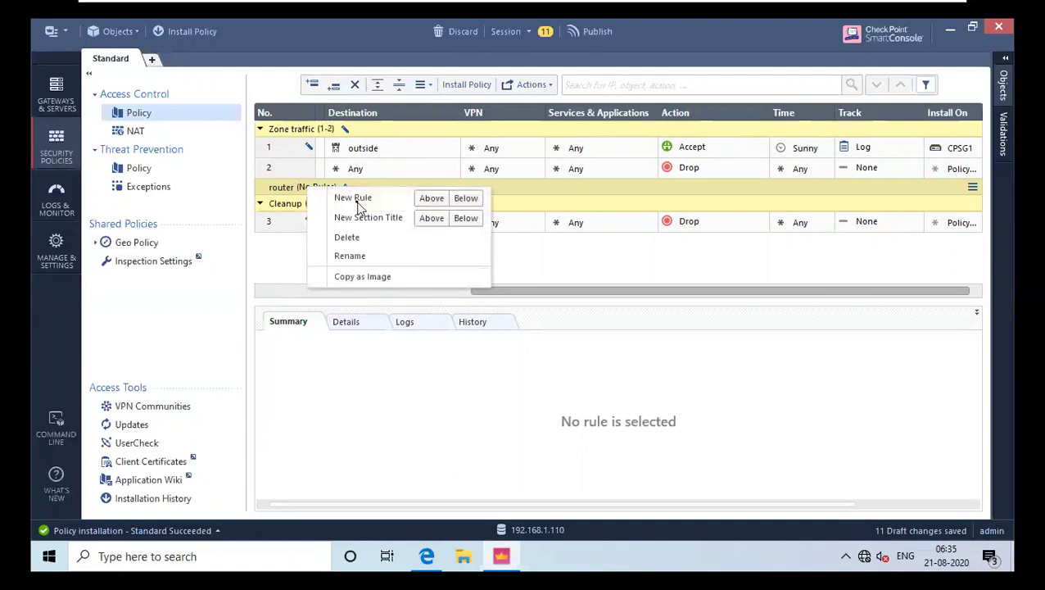
pyautogui.click(429, 199)
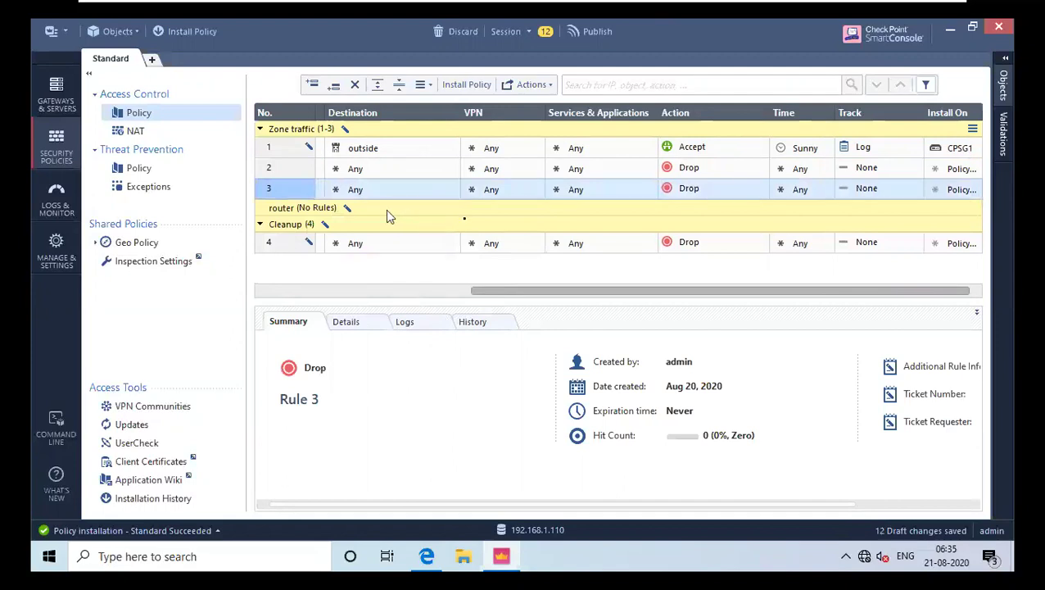
pyautogui.rightClick(388, 215)
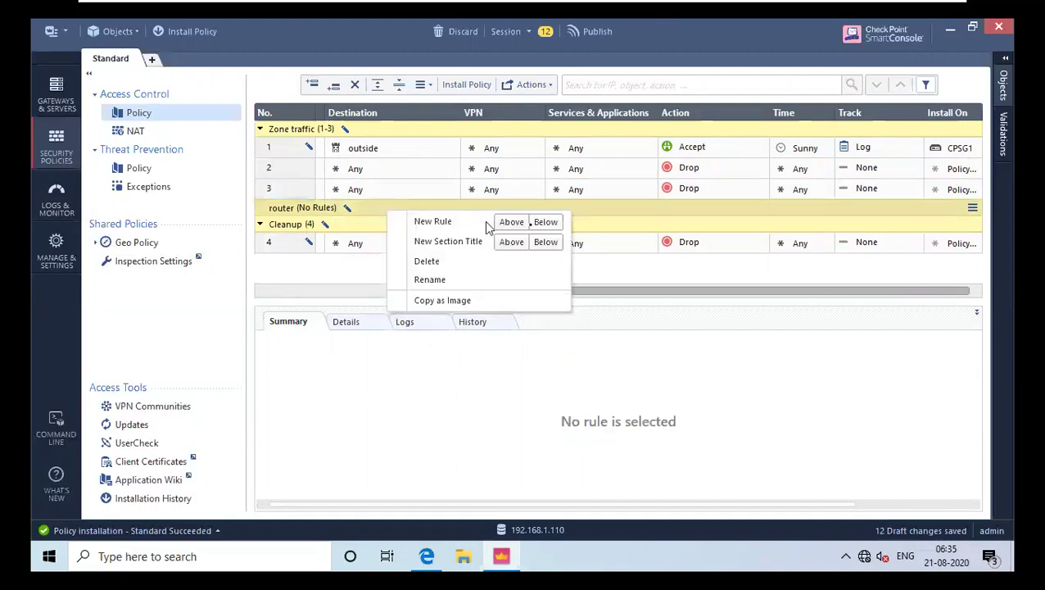
pyautogui.click(545, 222)
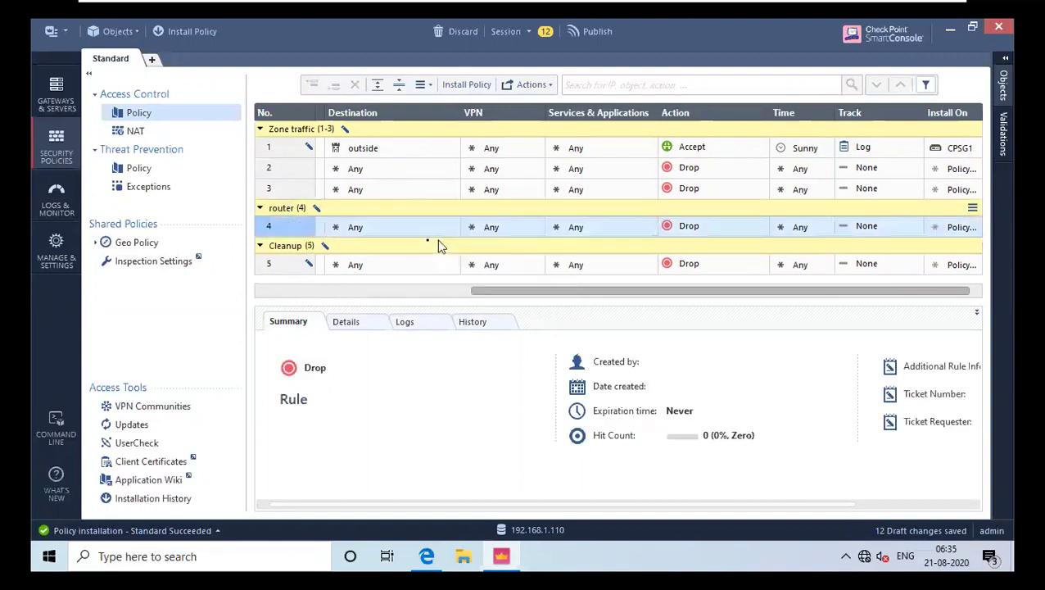
pyautogui.click(390, 195)
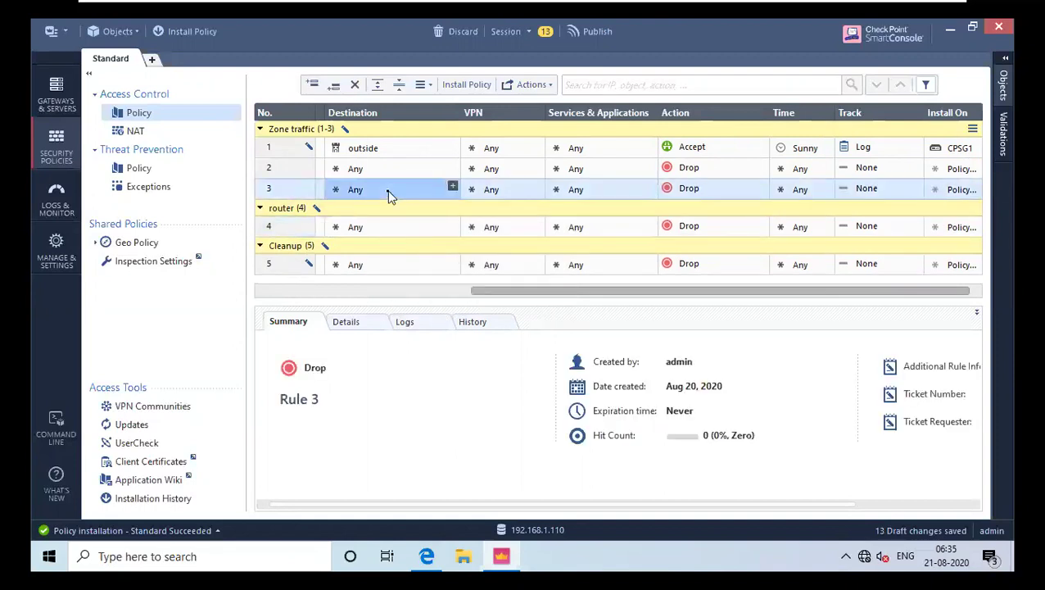
pyautogui.click(389, 195)
pyautogui.press('Escape')
# Step: Name the second and third rules in Zone traffic a and b, and name the router section's rule c
pyautogui.moveTo(506, 293); pyautogui.dragTo(373, 292)
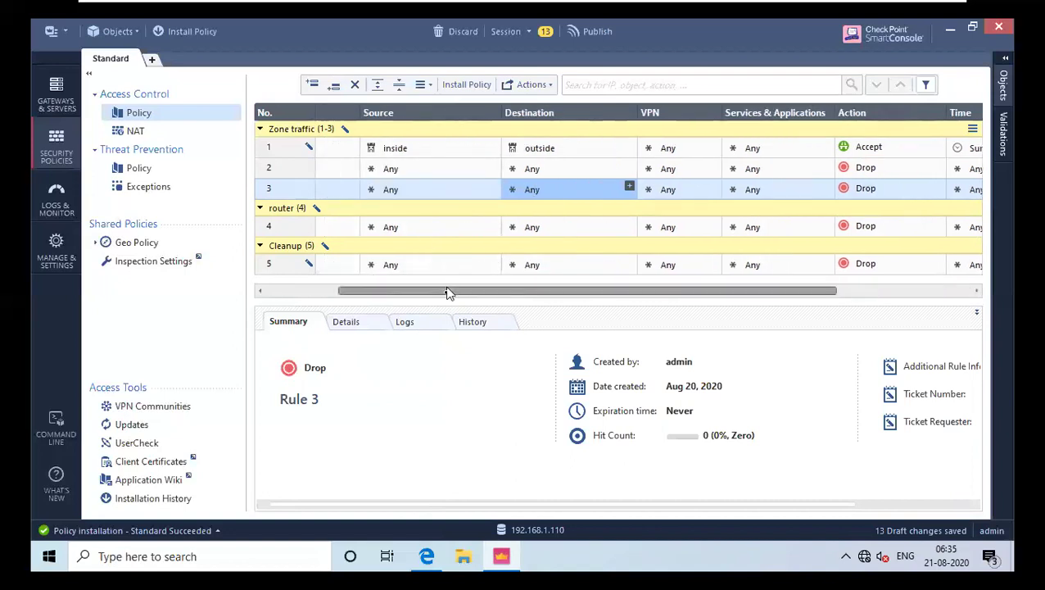
pyautogui.moveTo(445, 291); pyautogui.dragTo(322, 291)
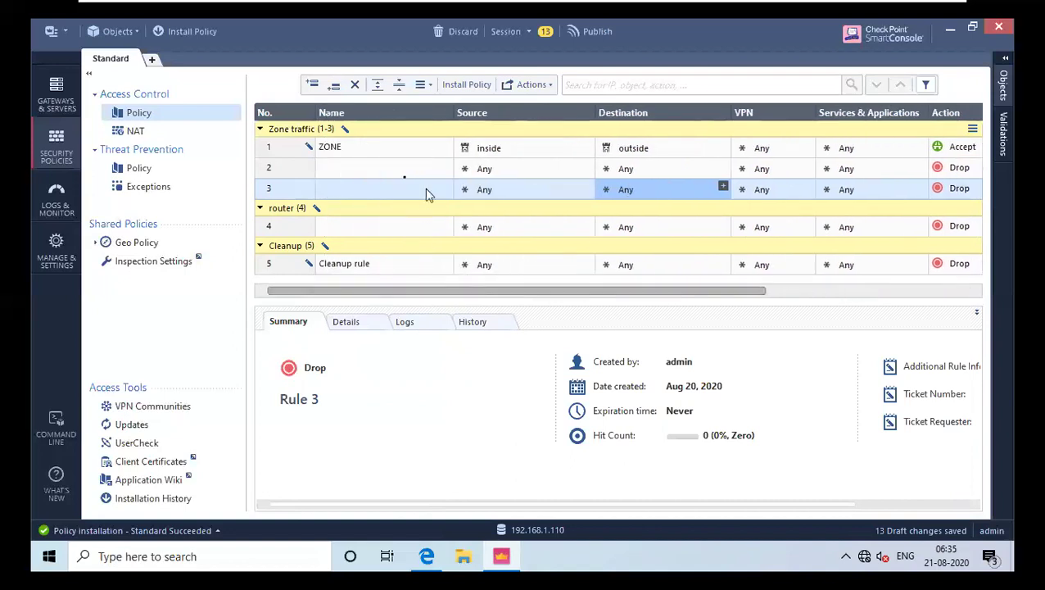
pyautogui.click(396, 173)
pyautogui.click(397, 172)
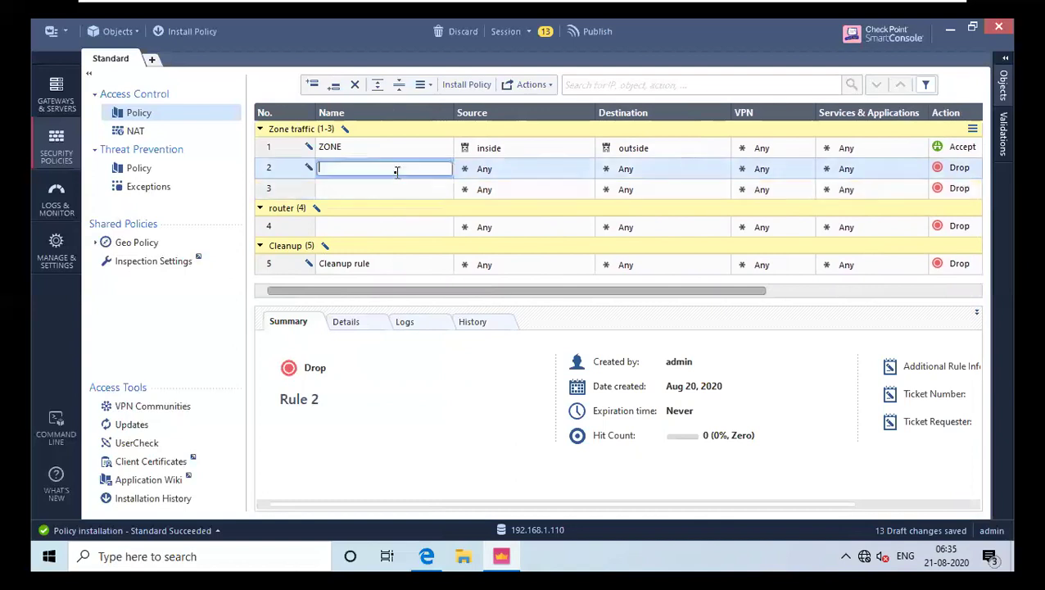
pyautogui.write('a')
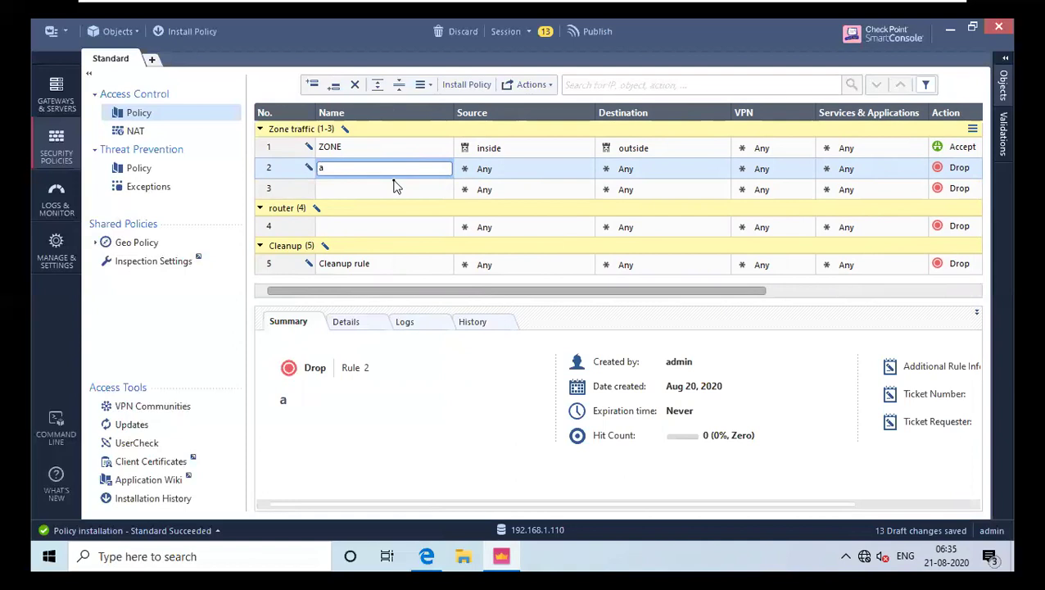
pyautogui.click(394, 187)
pyautogui.click(394, 189)
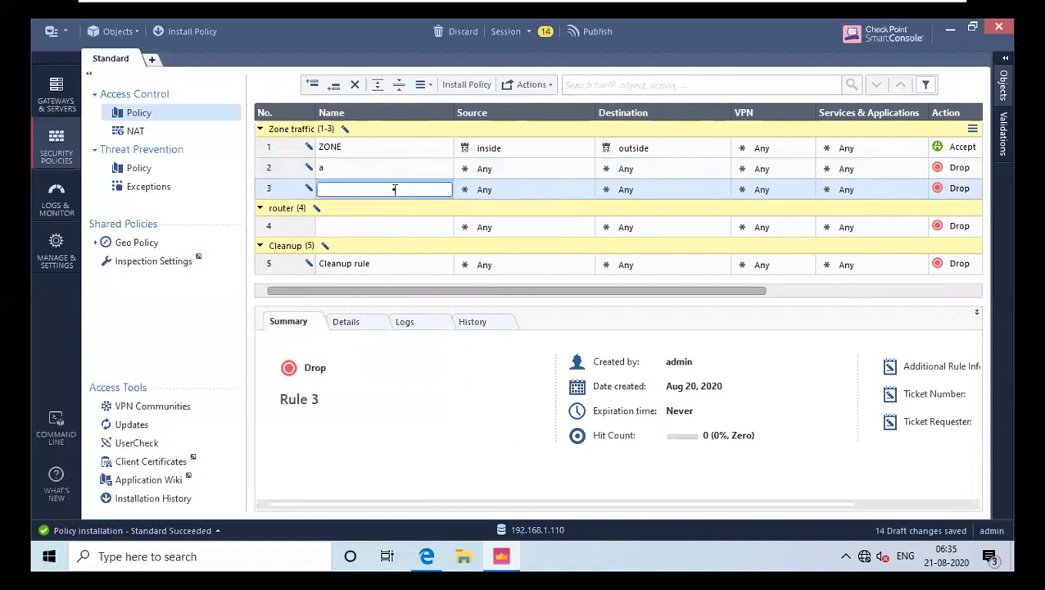
pyautogui.write('b')
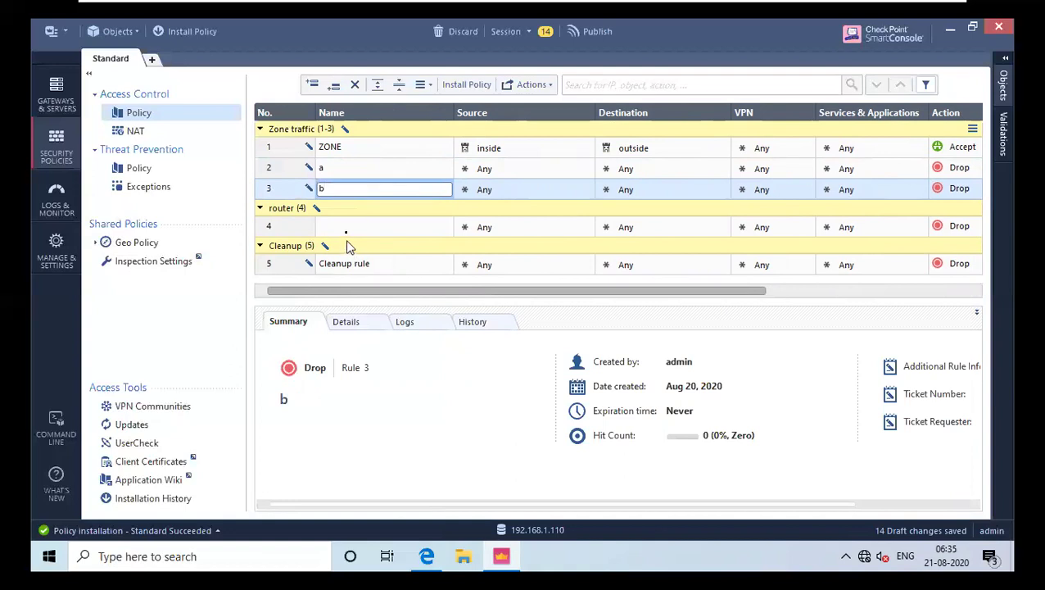
pyautogui.doubleClick(345, 232)
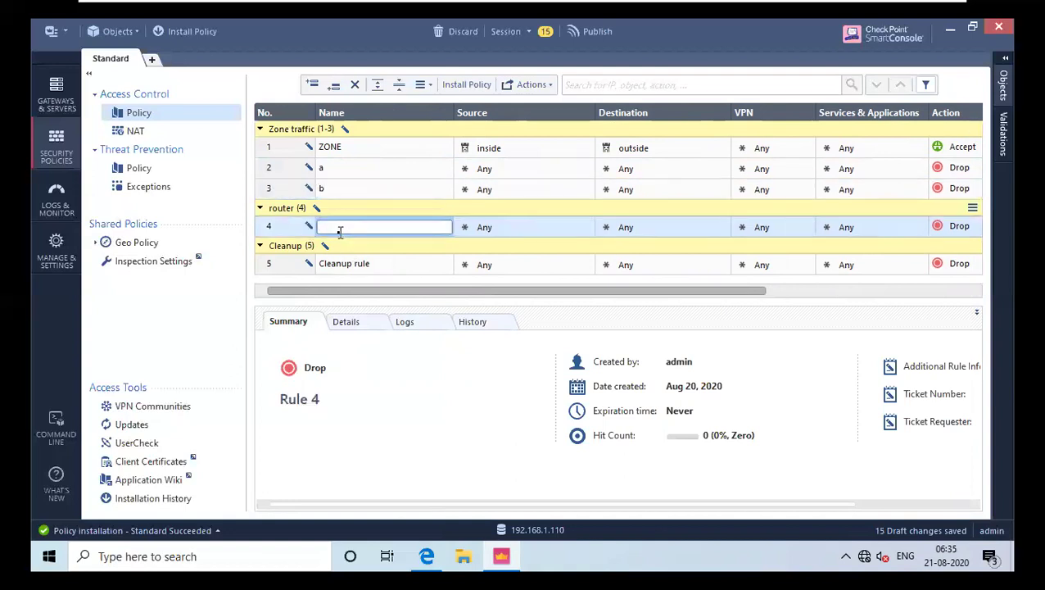
pyautogui.write('c')
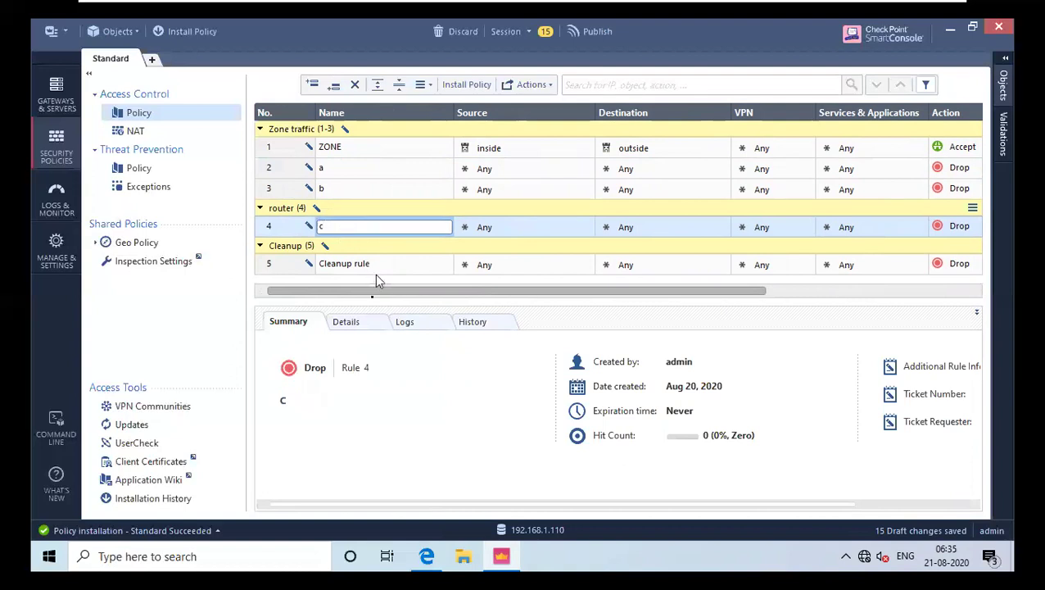
# Step: Finish naming the router section's rule c, and create an inline layer named add as the ZONE rule's action
pyautogui.press('Return')
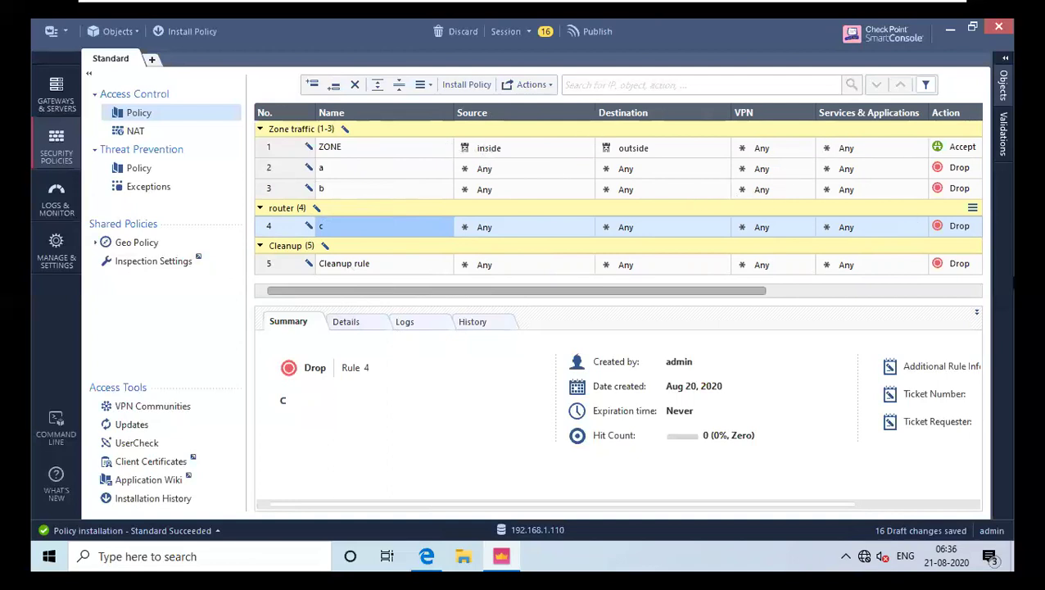
pyautogui.click(957, 147)
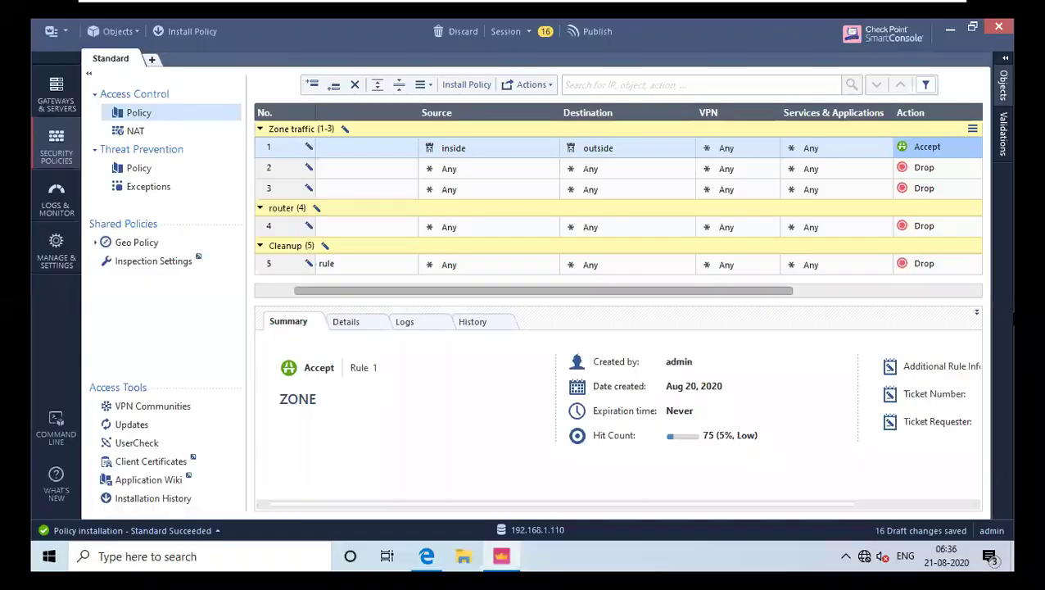
pyautogui.click(667, 290)
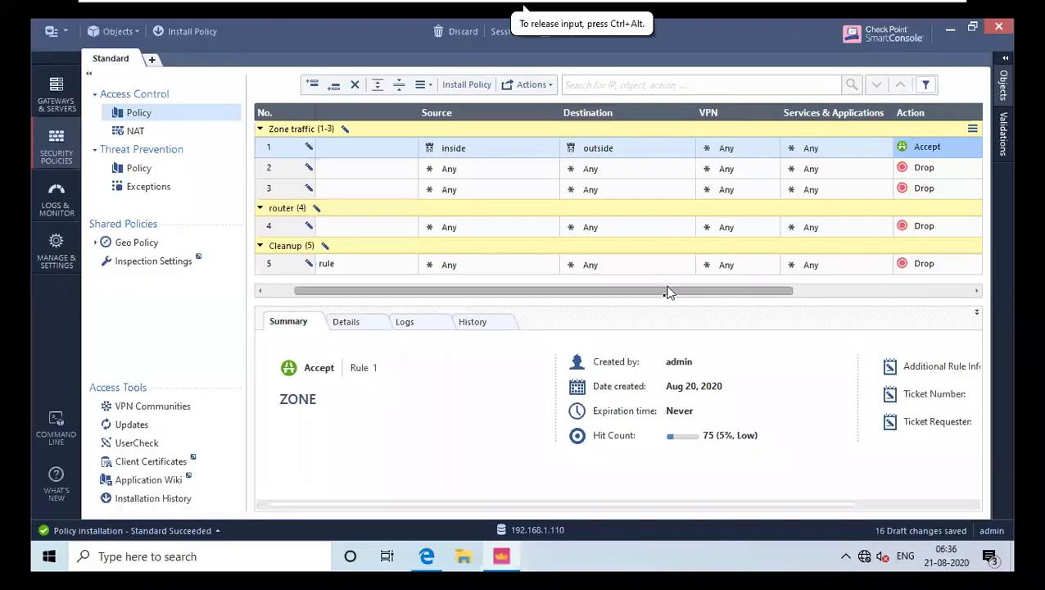
pyautogui.moveTo(665, 300); pyautogui.dragTo(757, 304)
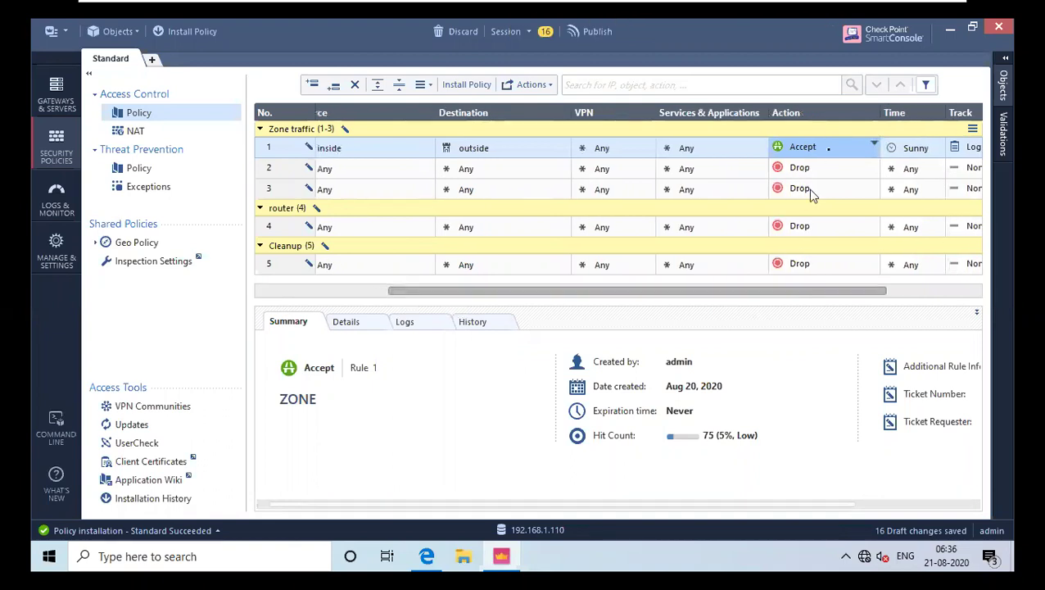
pyautogui.click(859, 159)
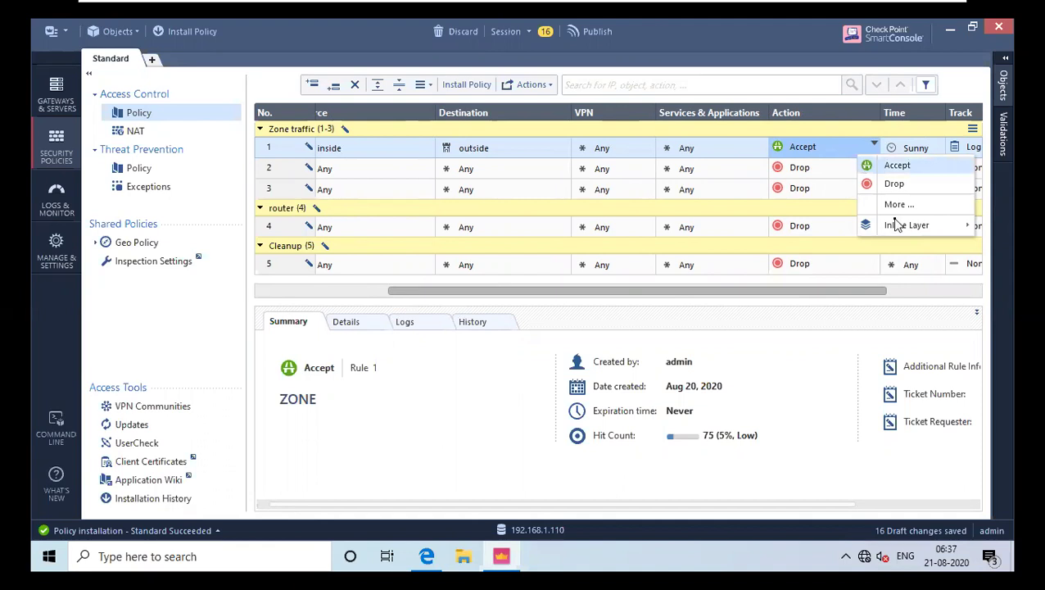
pyautogui.moveTo(898, 225)
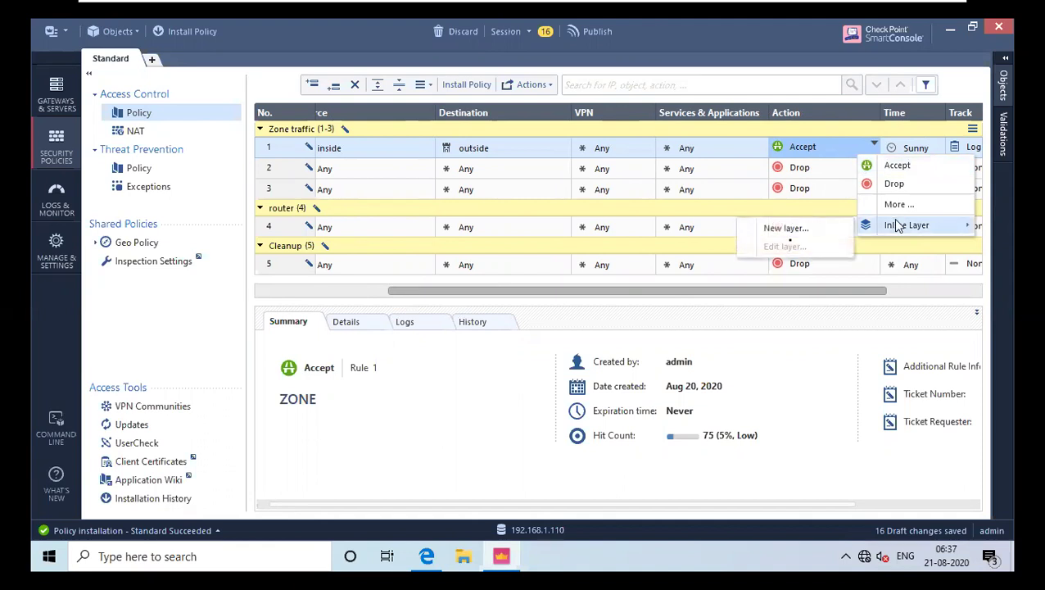
pyautogui.click(783, 233)
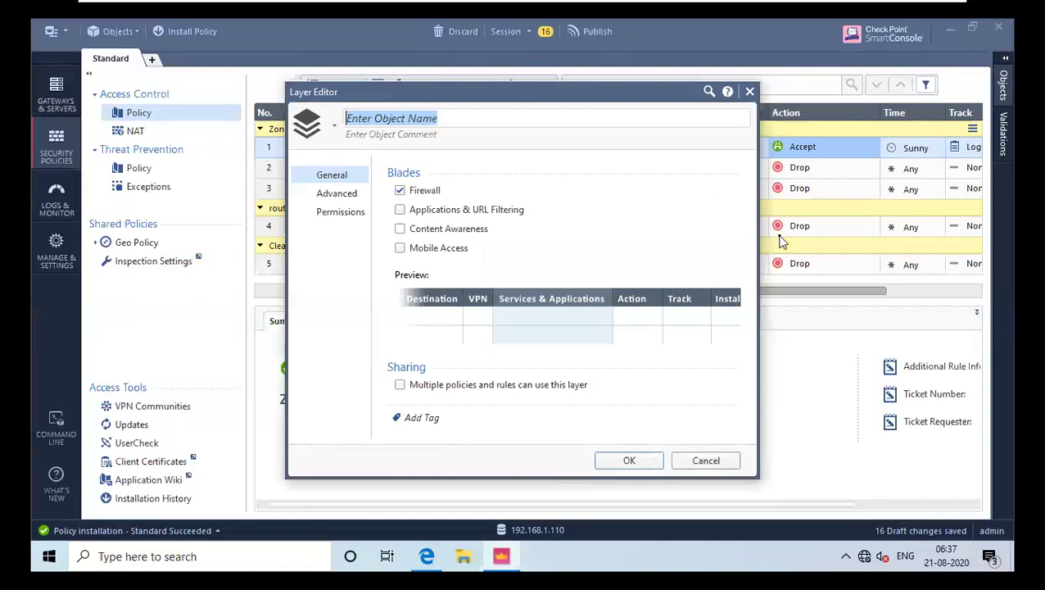
pyautogui.write('add')
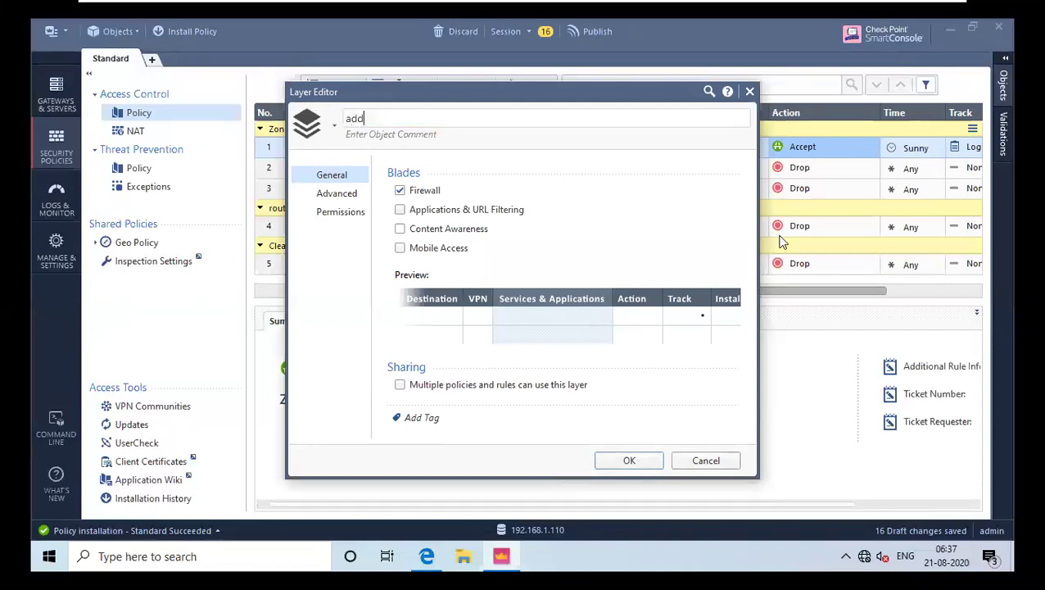
pyautogui.click(659, 462)
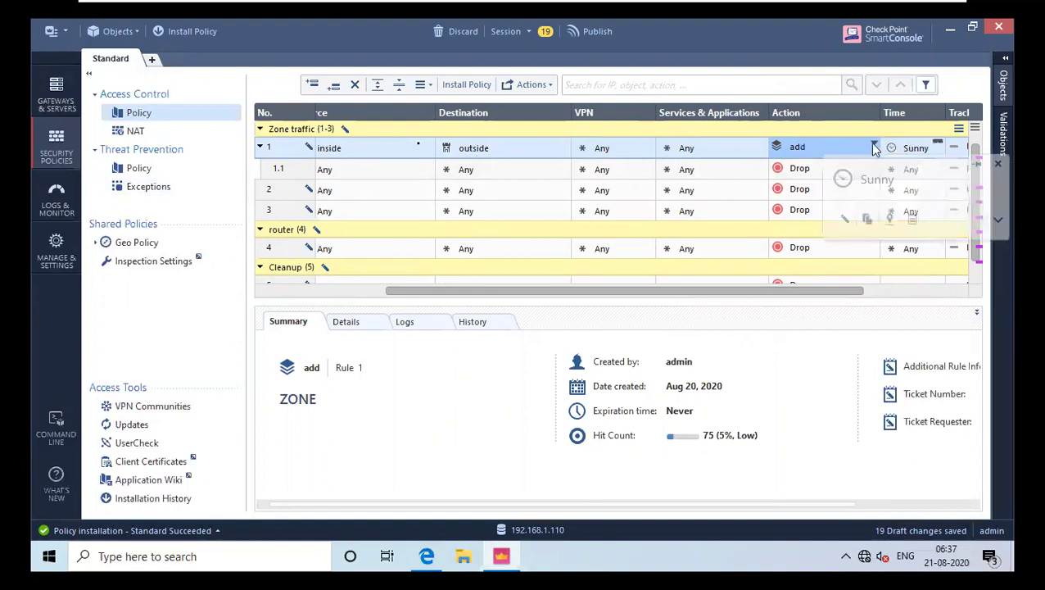
# Step: Replace the ZONE rule's inline layer with a new inline layer named minus
pyautogui.click(262, 149)
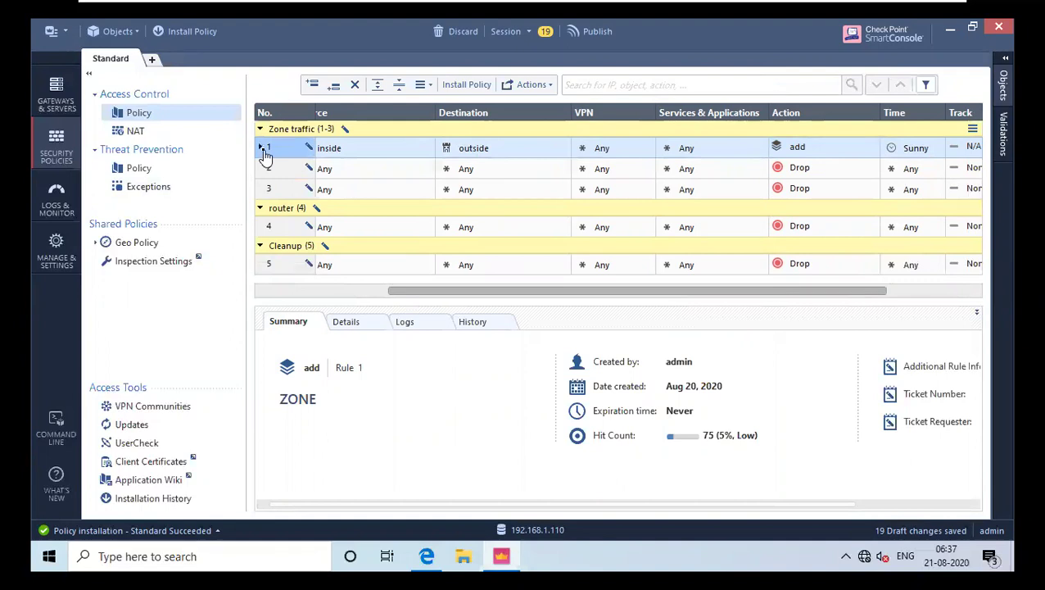
pyautogui.click(261, 149)
pyautogui.click(262, 148)
pyautogui.click(261, 148)
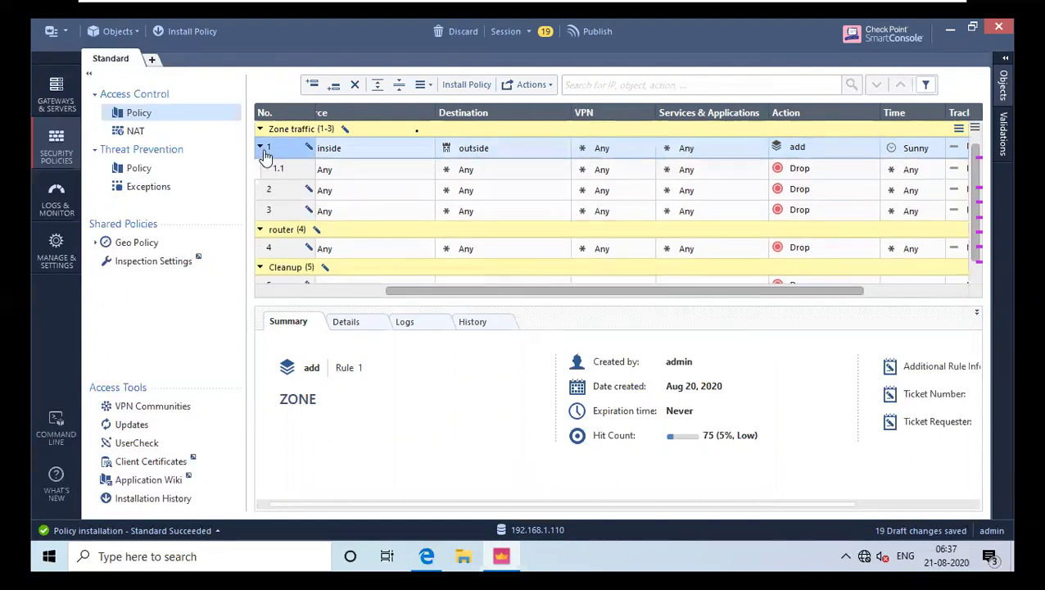
pyautogui.click(846, 156)
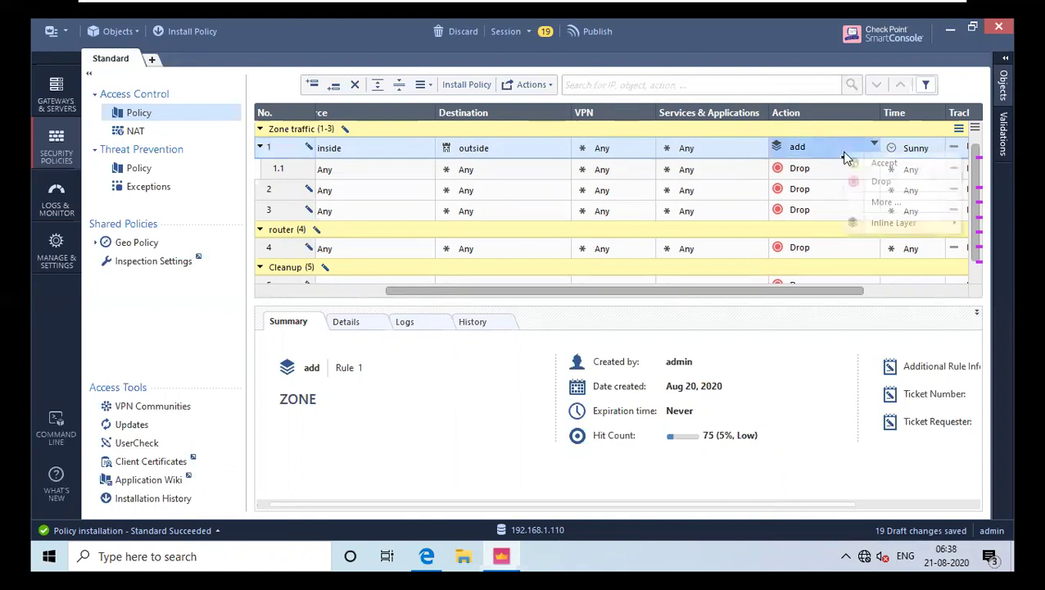
pyautogui.moveTo(884, 229)
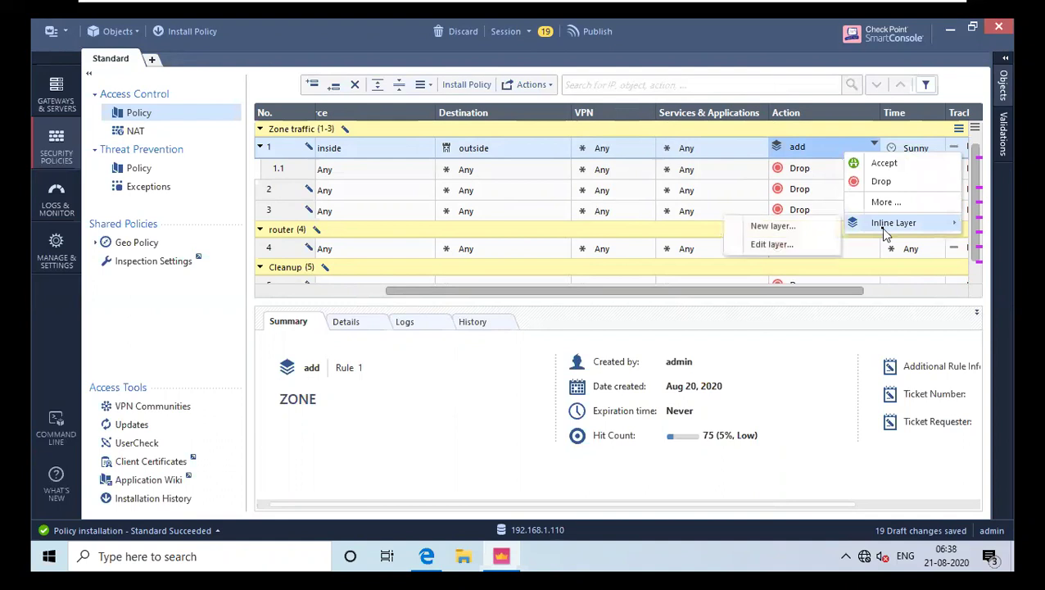
pyautogui.click(817, 227)
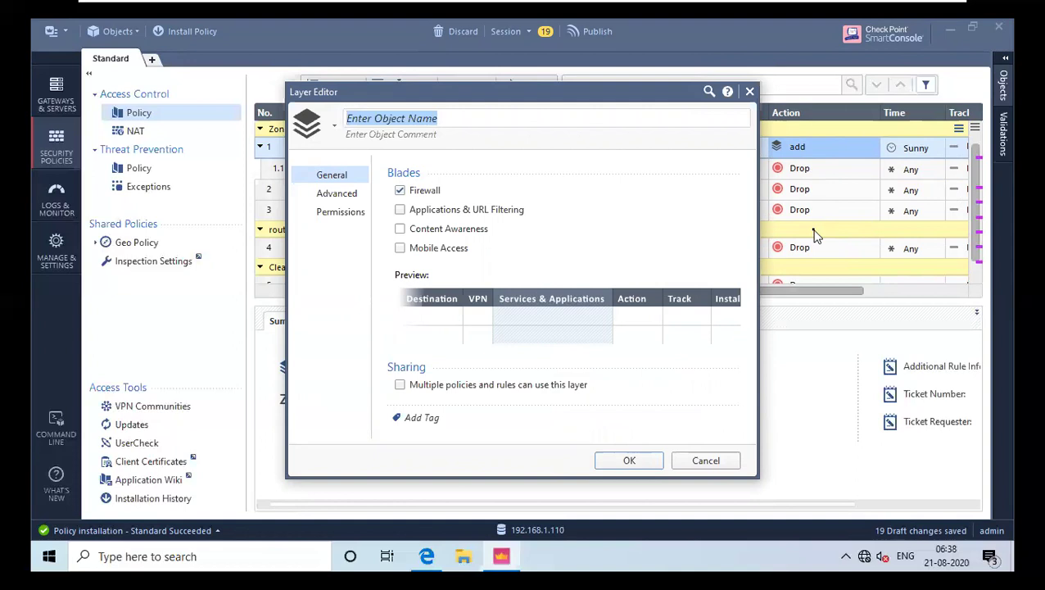
pyautogui.write('minus')
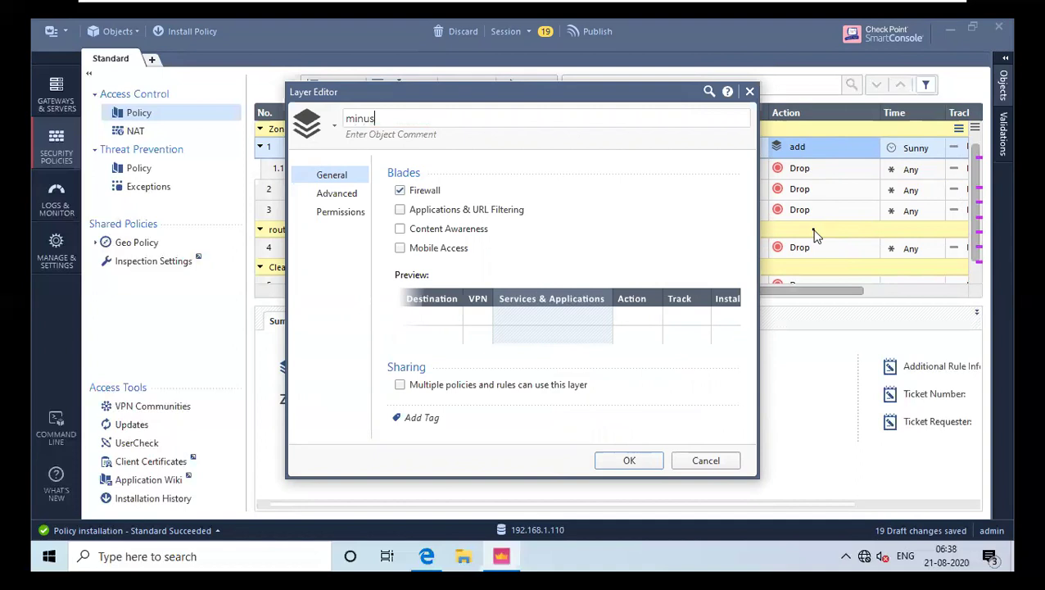
pyautogui.press('Return')
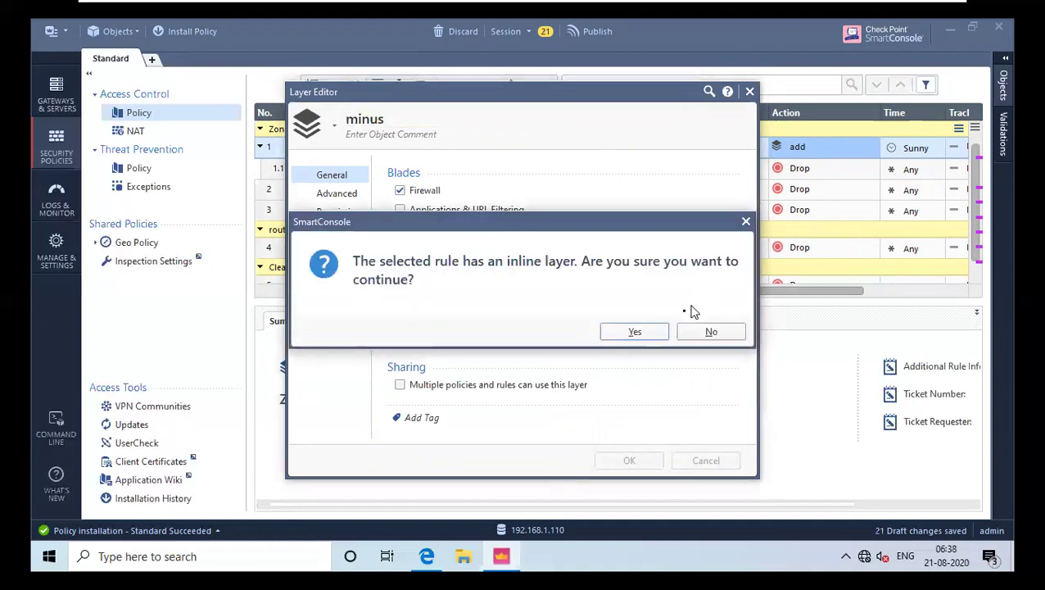
pyautogui.click(665, 331)
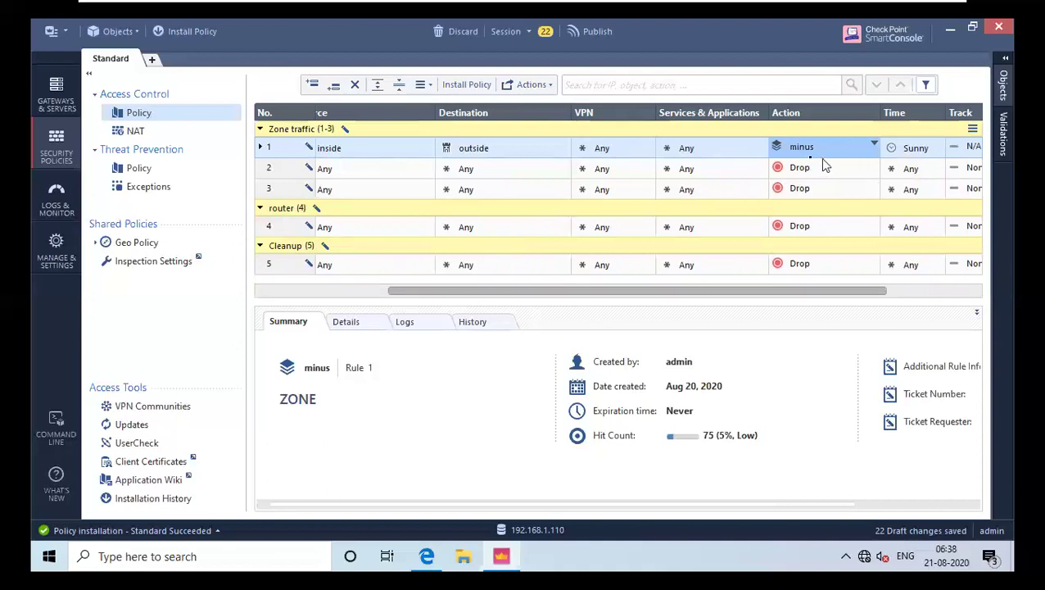
# Step: Expand the ZONE rule's minus layer and add a new rule below its rule 1.1
pyautogui.click(267, 149)
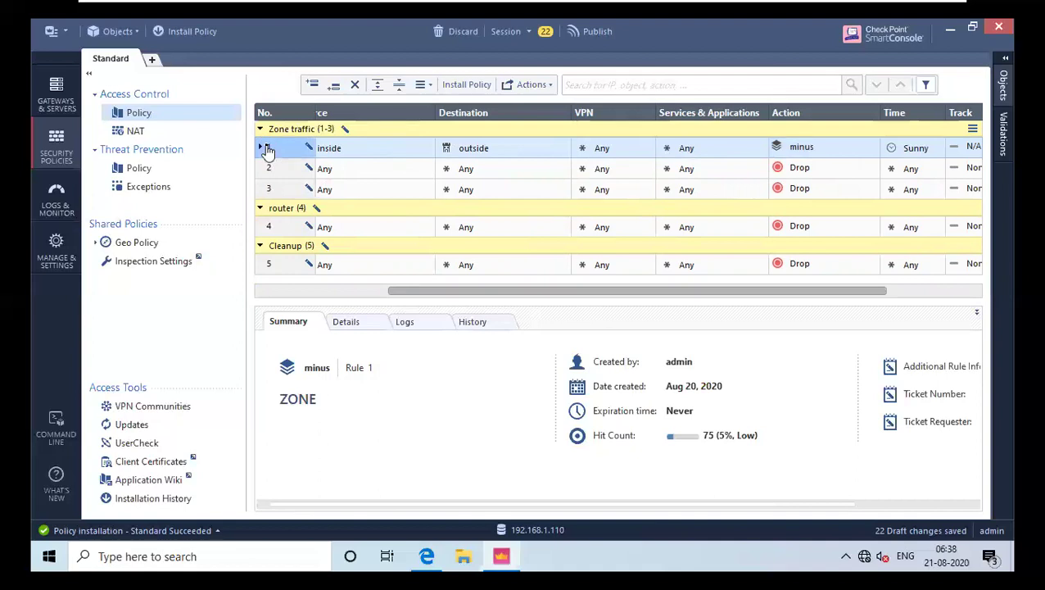
pyautogui.click(265, 150)
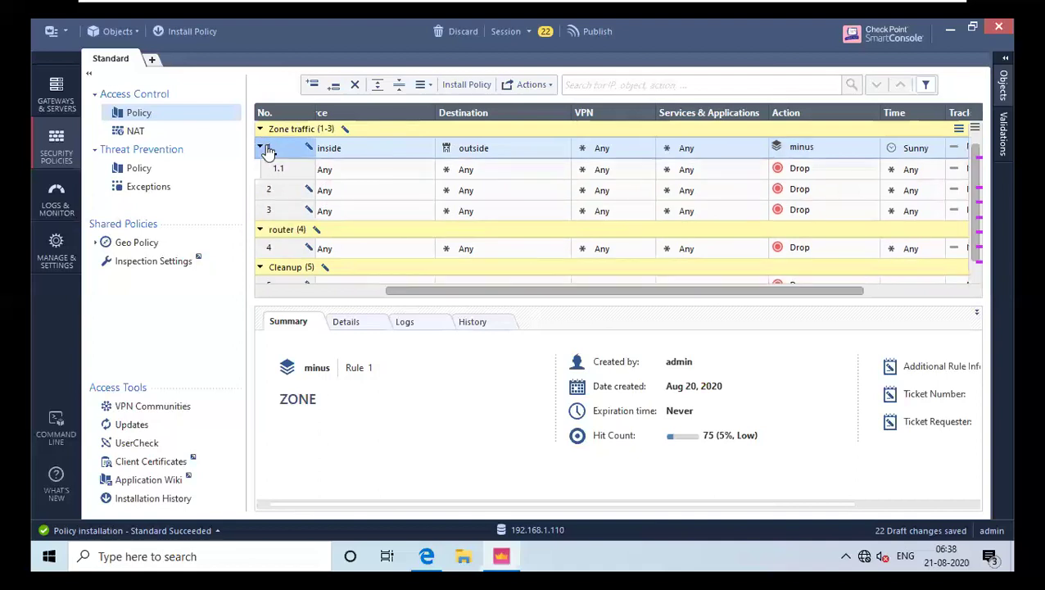
pyautogui.click(304, 180)
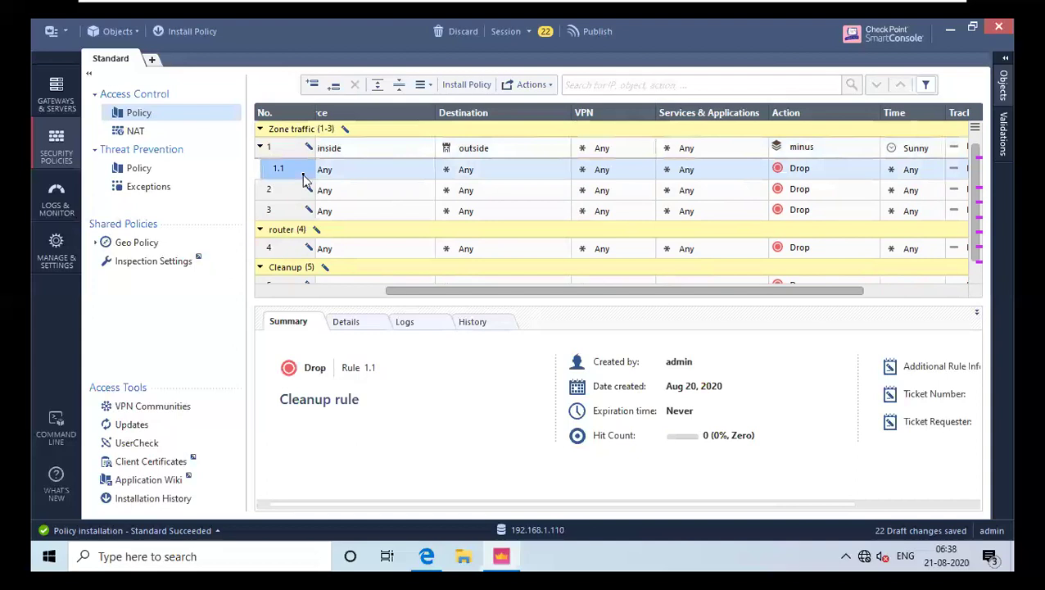
pyautogui.rightClick(304, 180)
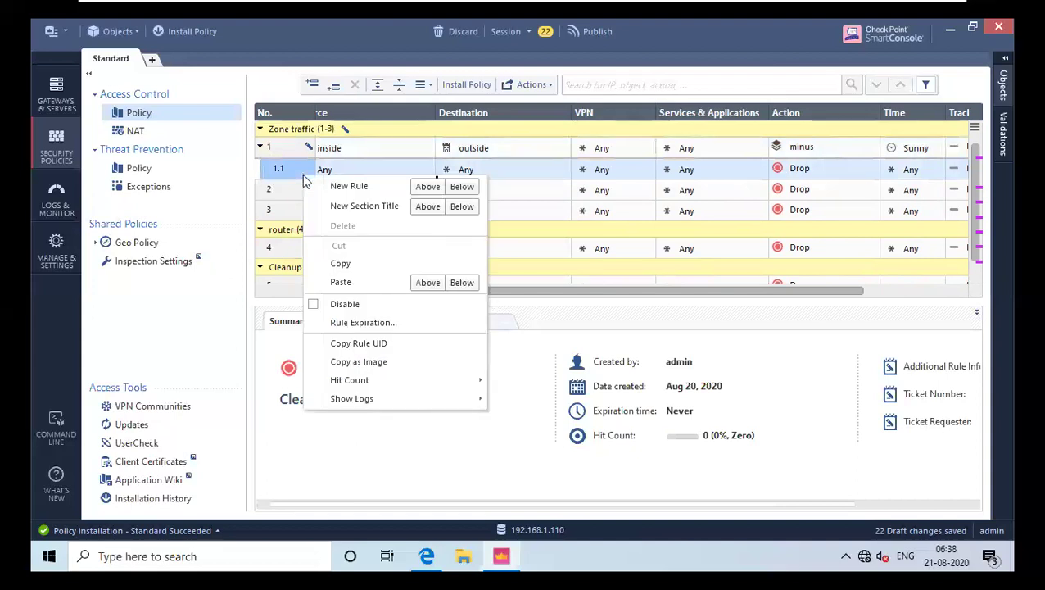
pyautogui.click(461, 189)
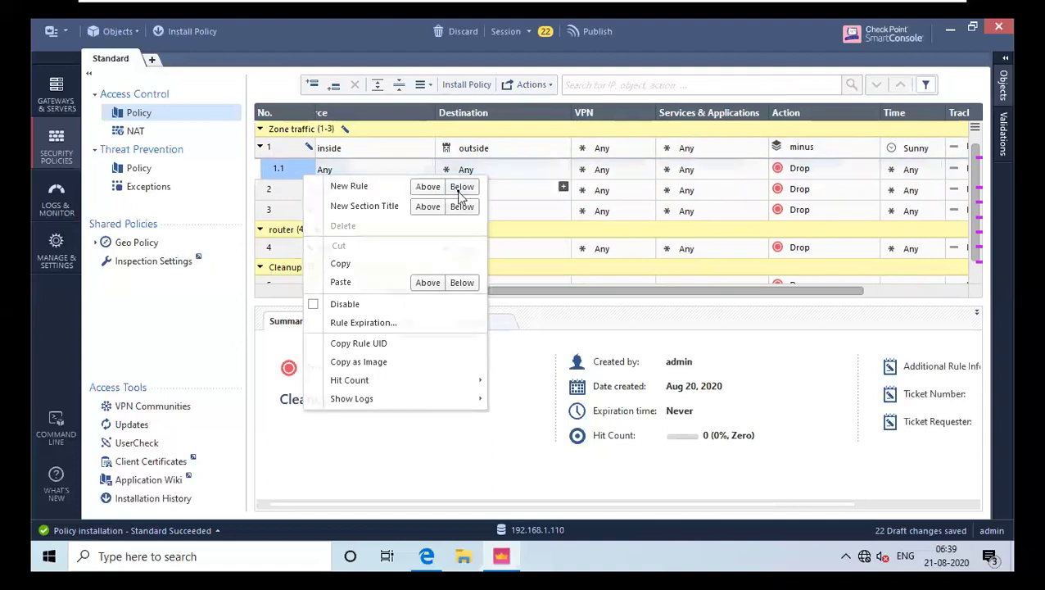
pyautogui.click(461, 188)
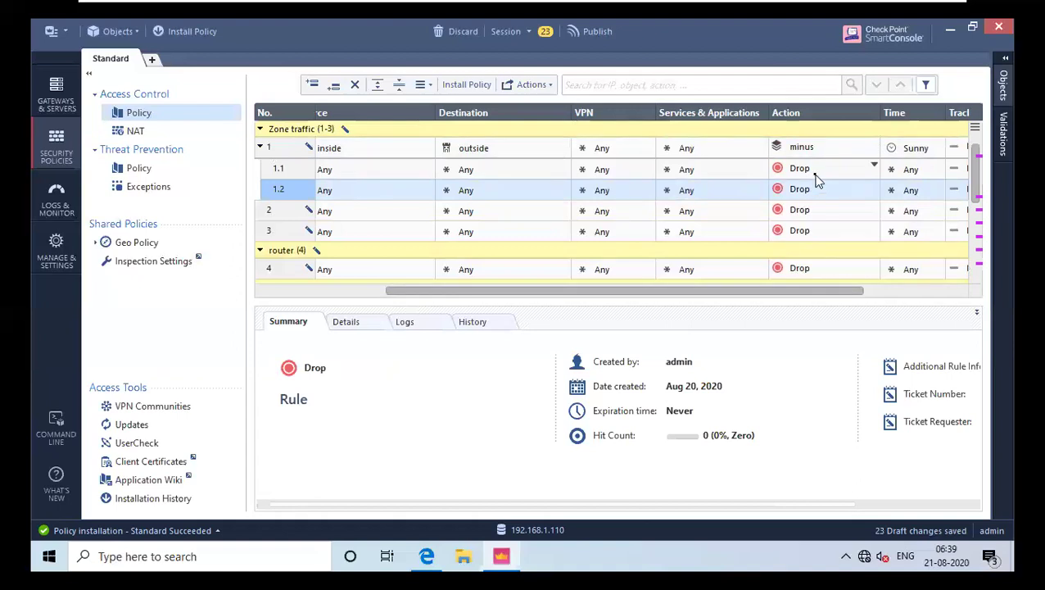
# Step: Review the rulebase and collapse the ZONE rule's inline layer and the Zone traffic, router and Cleanup sections
pyautogui.scroll(-1, 631, 193)
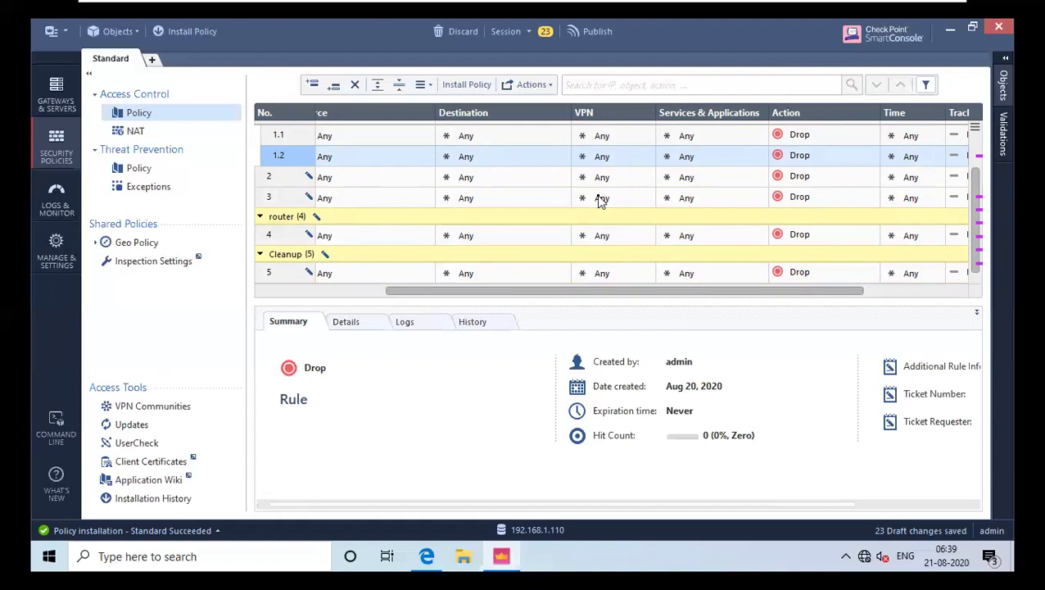
pyautogui.scroll(1, 601, 202)
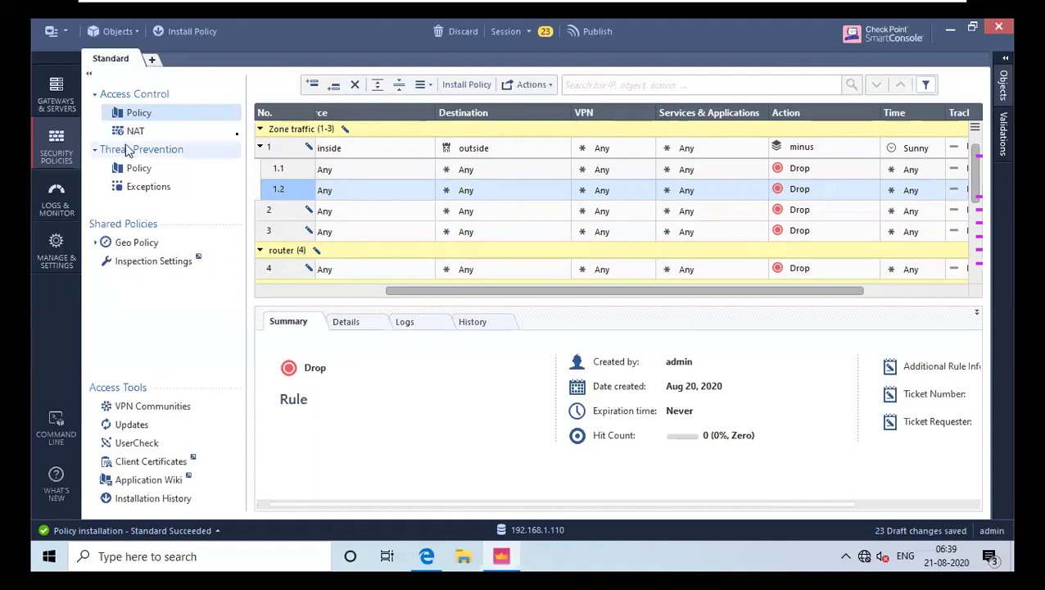
pyautogui.click(273, 132)
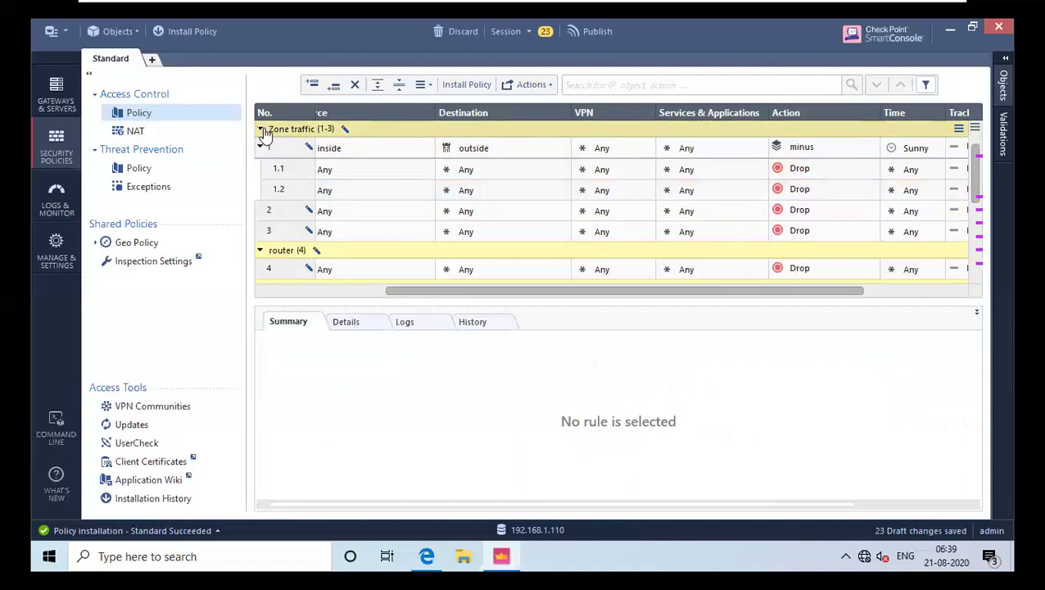
pyautogui.click(260, 131)
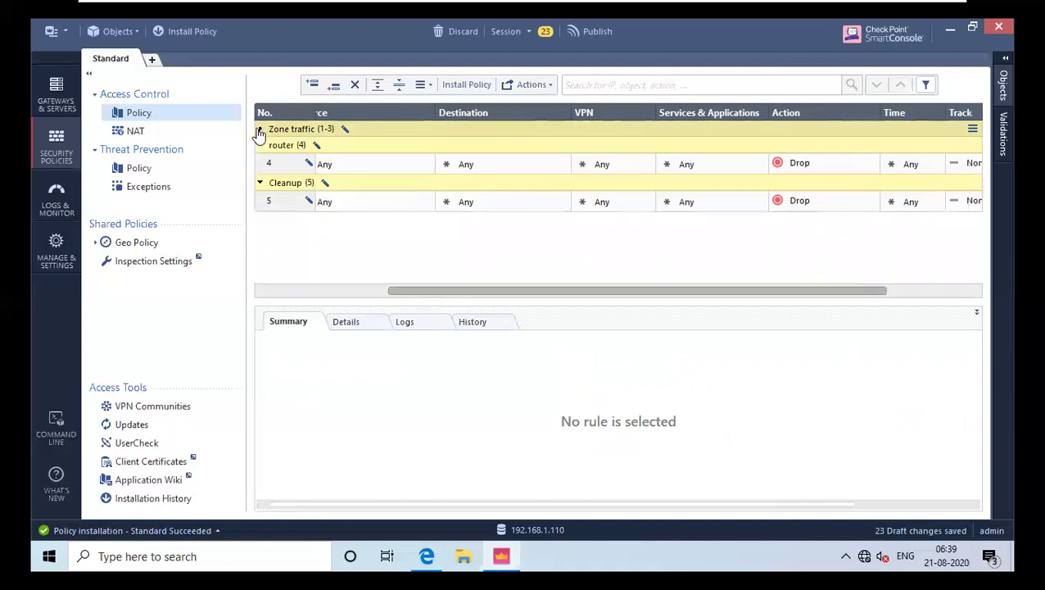
pyautogui.click(260, 131)
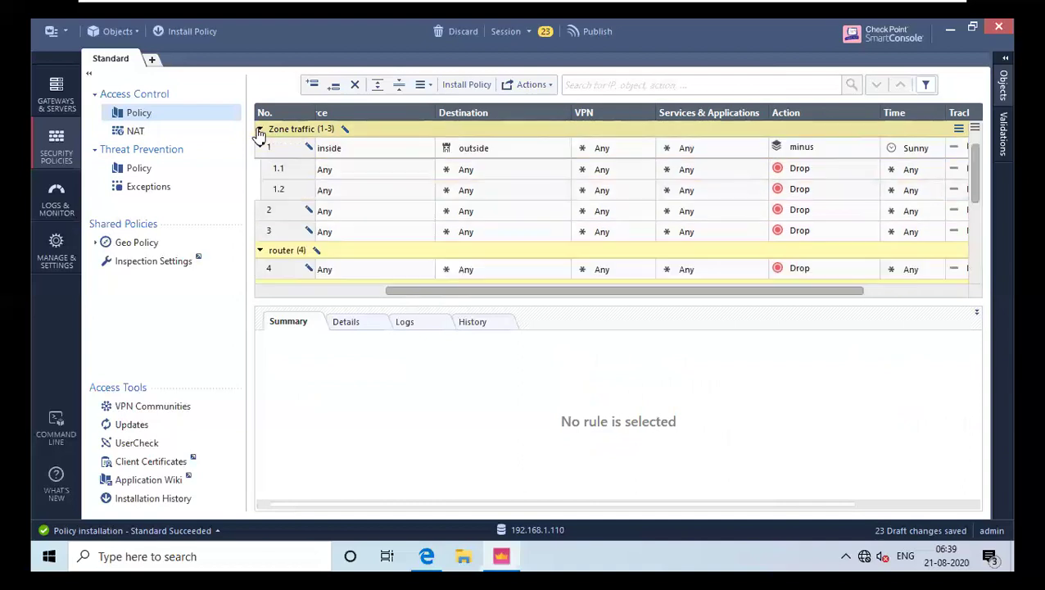
pyautogui.click(263, 147)
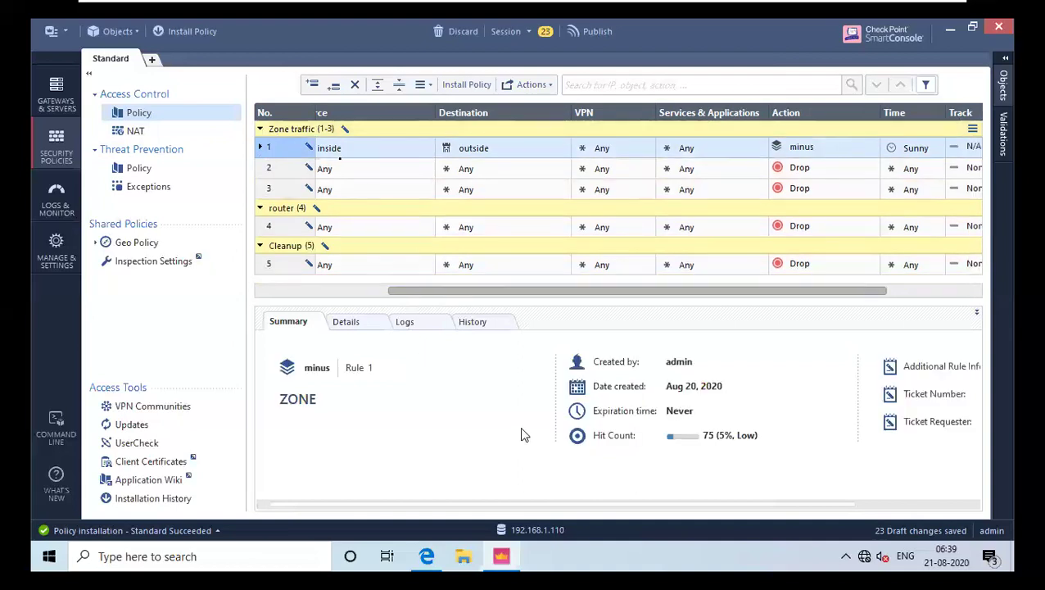
pyautogui.click(260, 131)
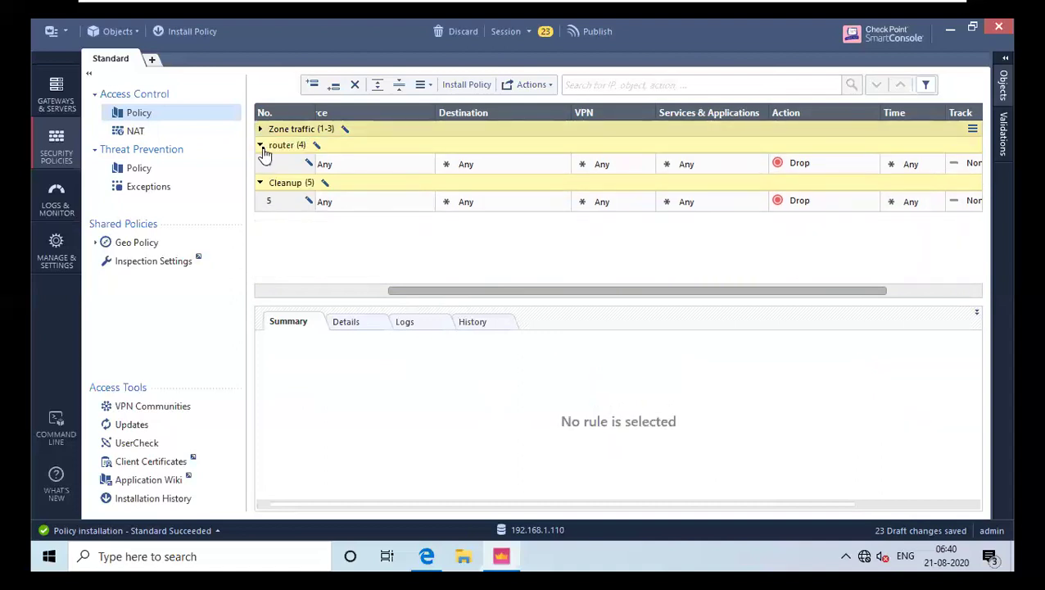
pyautogui.click(262, 147)
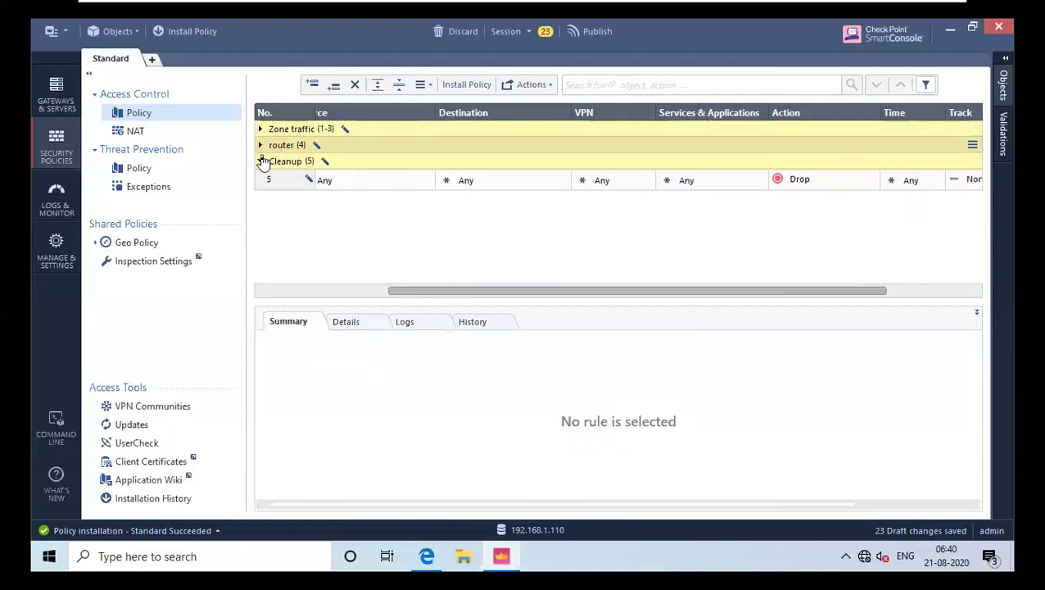
pyautogui.click(261, 161)
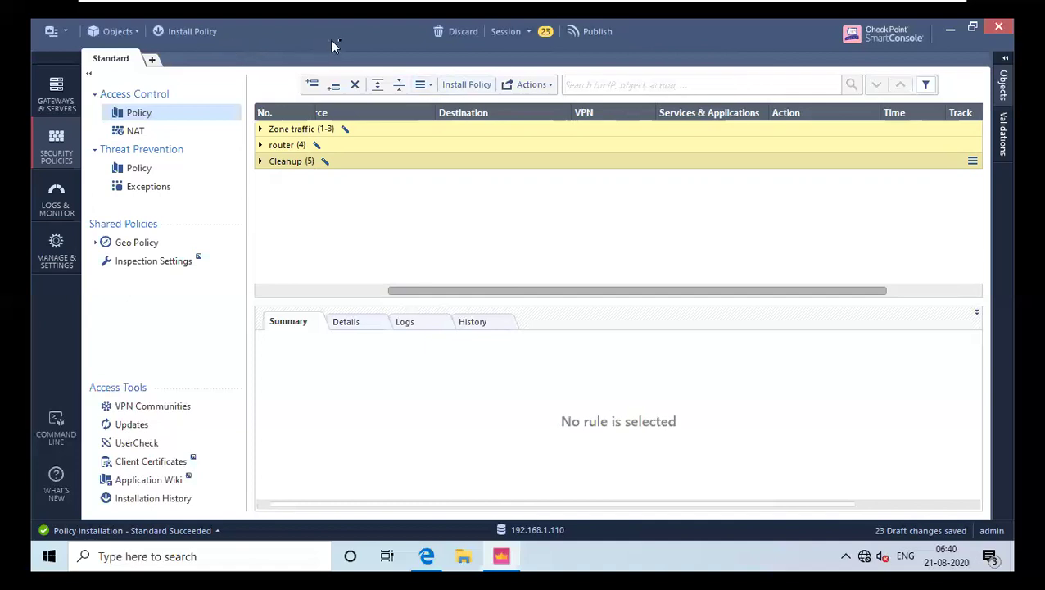
# Step: Discard all draft changes of the current session
pyautogui.click(443, 31)
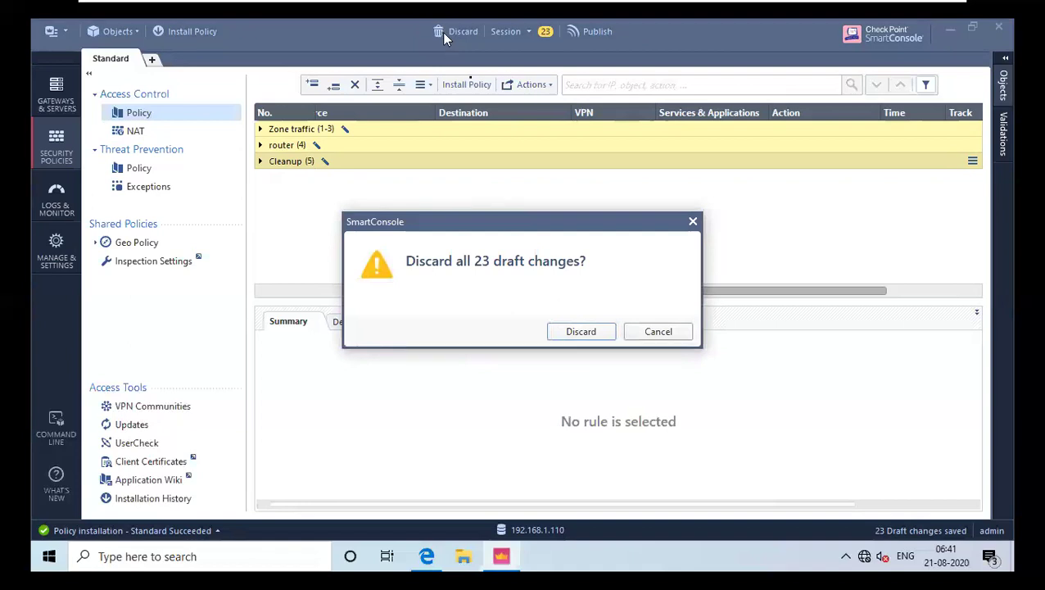
pyautogui.click(601, 332)
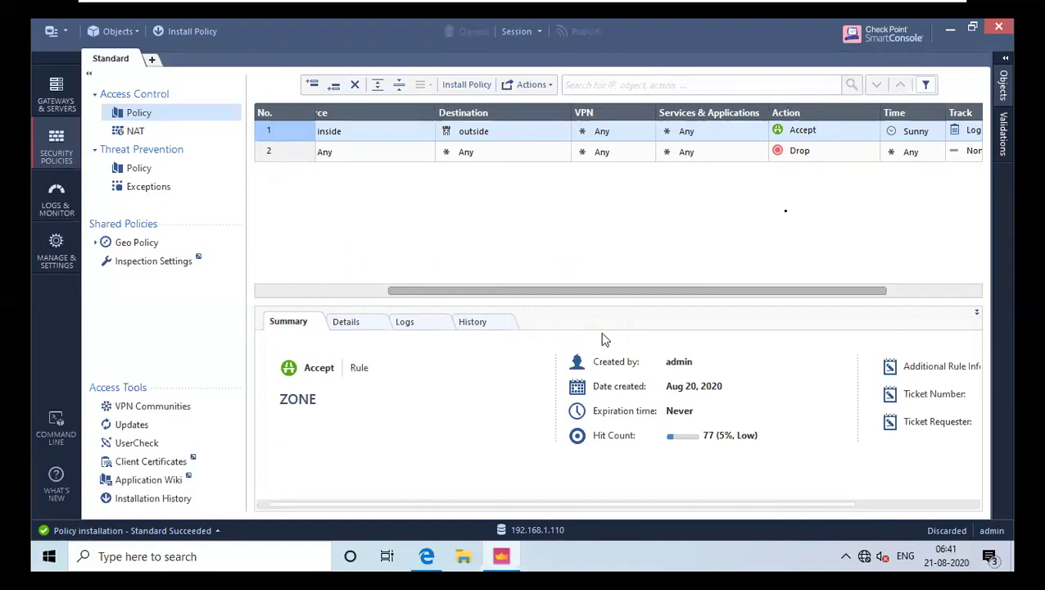
# Step: Add the Every_Day time object to the ZONE rule's time restriction
pyautogui.click(940, 130)
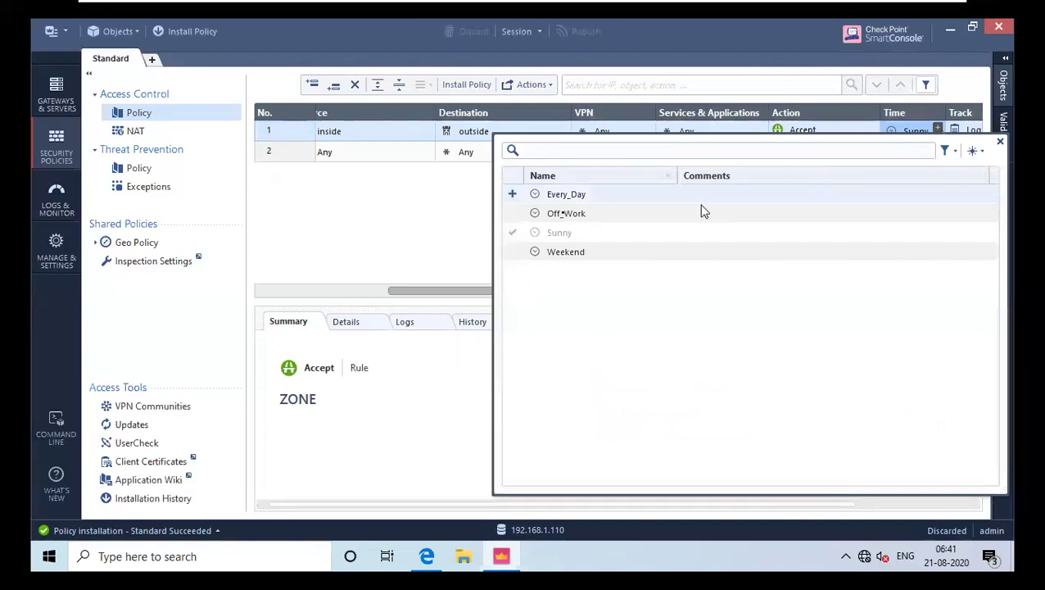
pyautogui.click(512, 194)
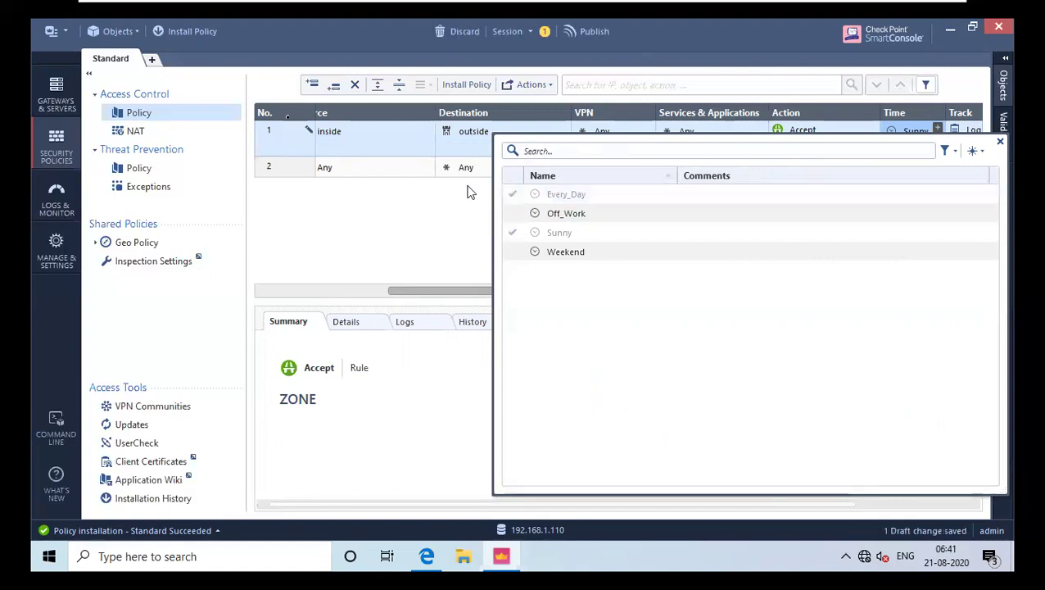
pyautogui.click(289, 123)
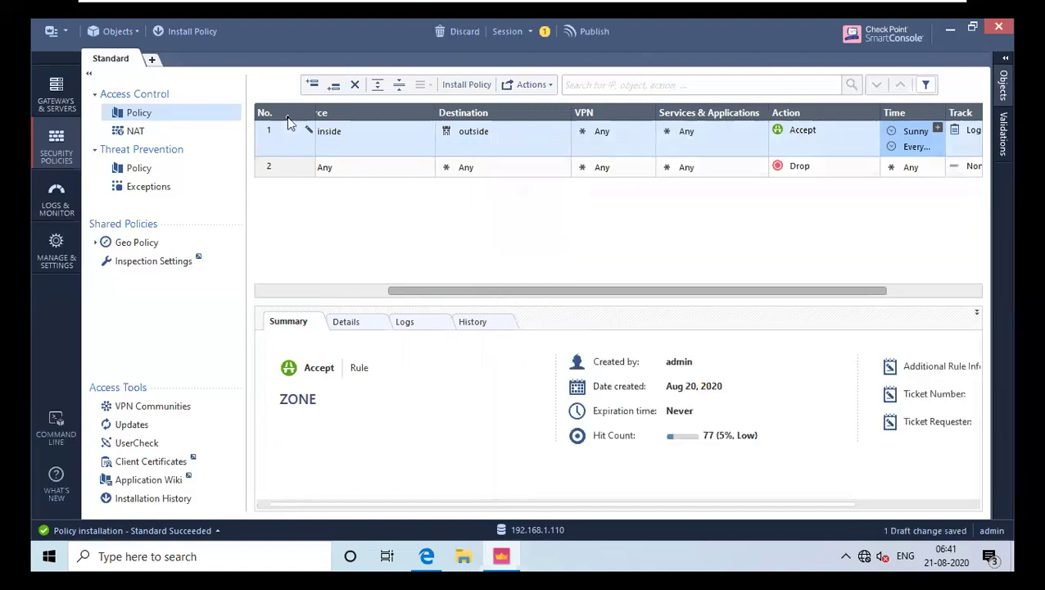
# Step: Add a section title named Zone above rule 1 of the Access Control policy
pyautogui.rightClick(288, 120)
pyautogui.click(275, 196)
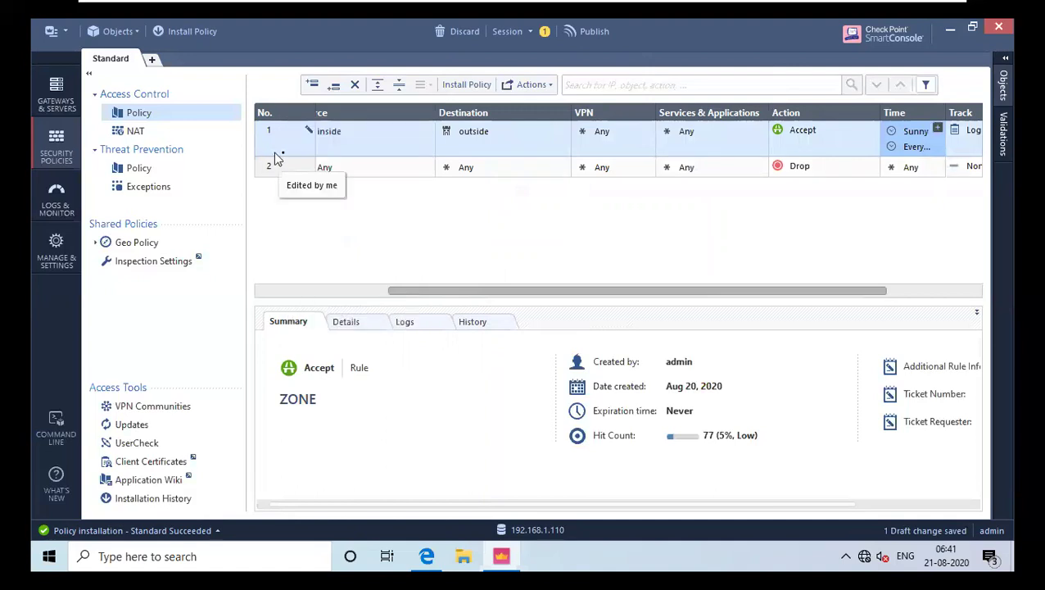
pyautogui.rightClick(276, 157)
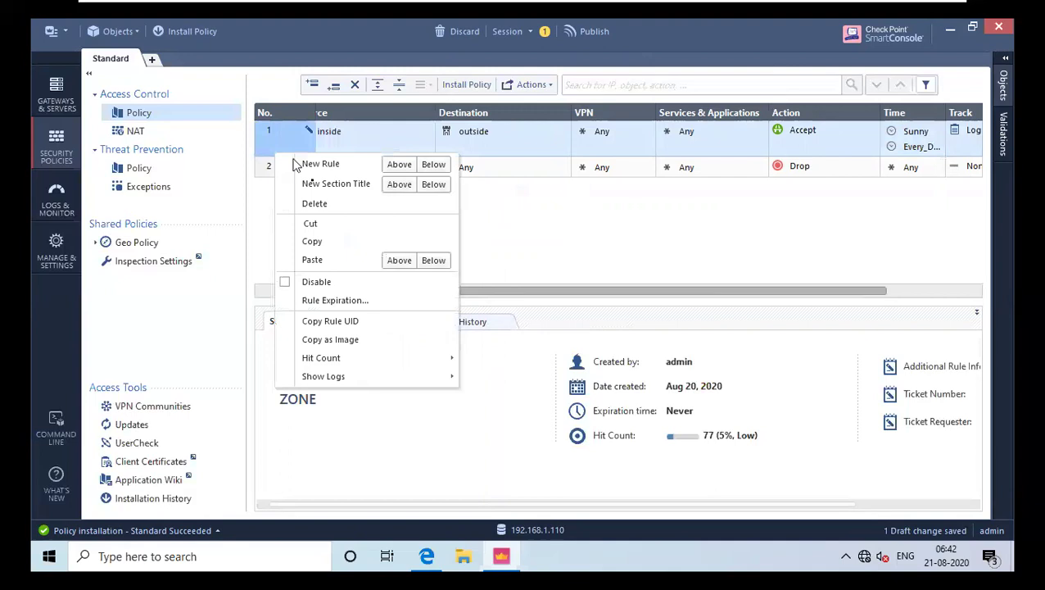
pyautogui.click(391, 188)
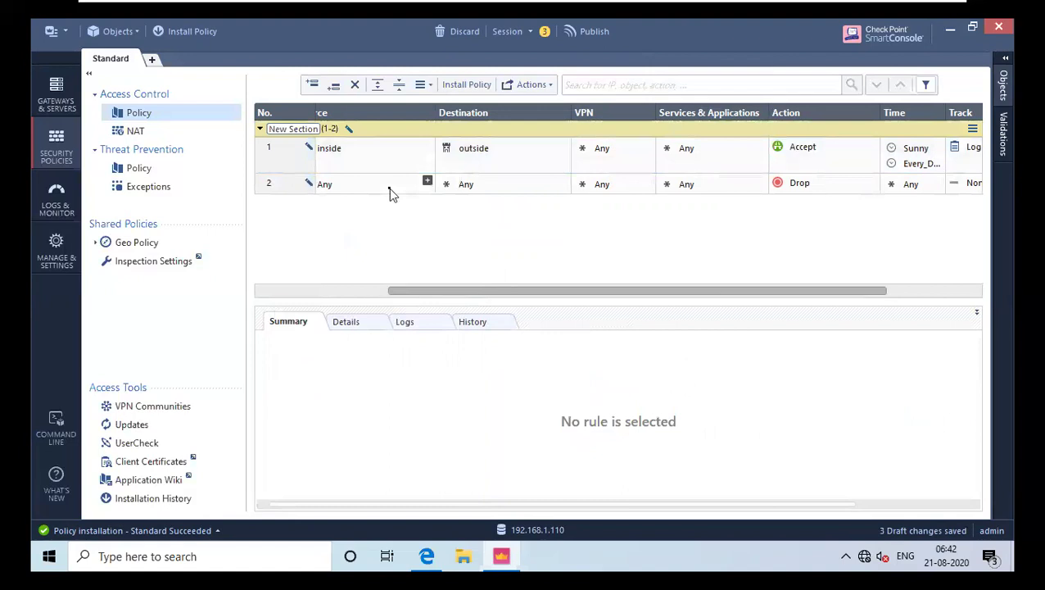
pyautogui.write('Zone')
pyautogui.press('Return')
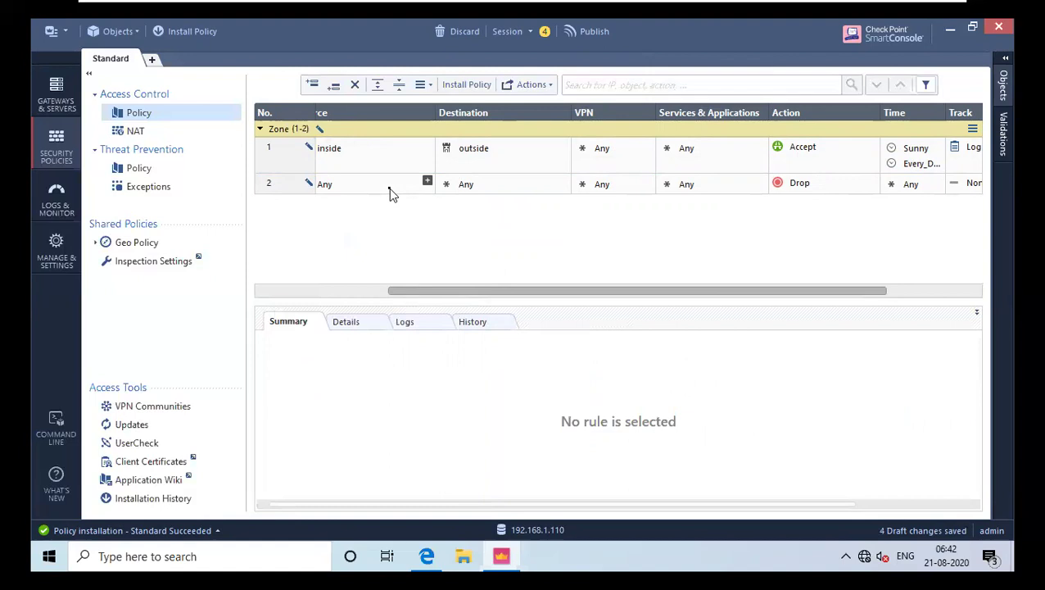
pyautogui.click(792, 164)
pyautogui.click(792, 164)
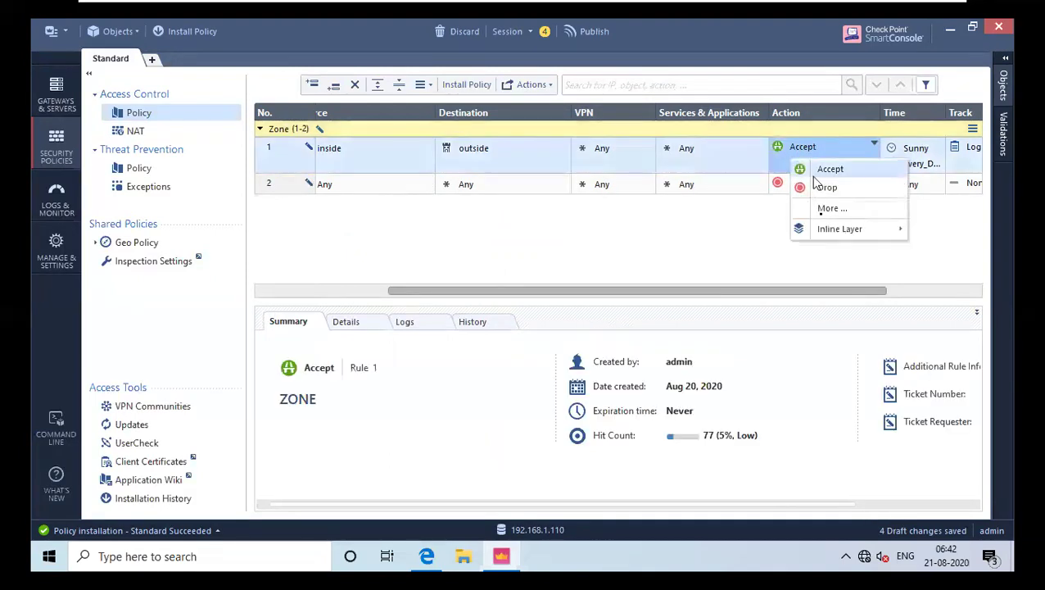
pyautogui.moveTo(828, 228)
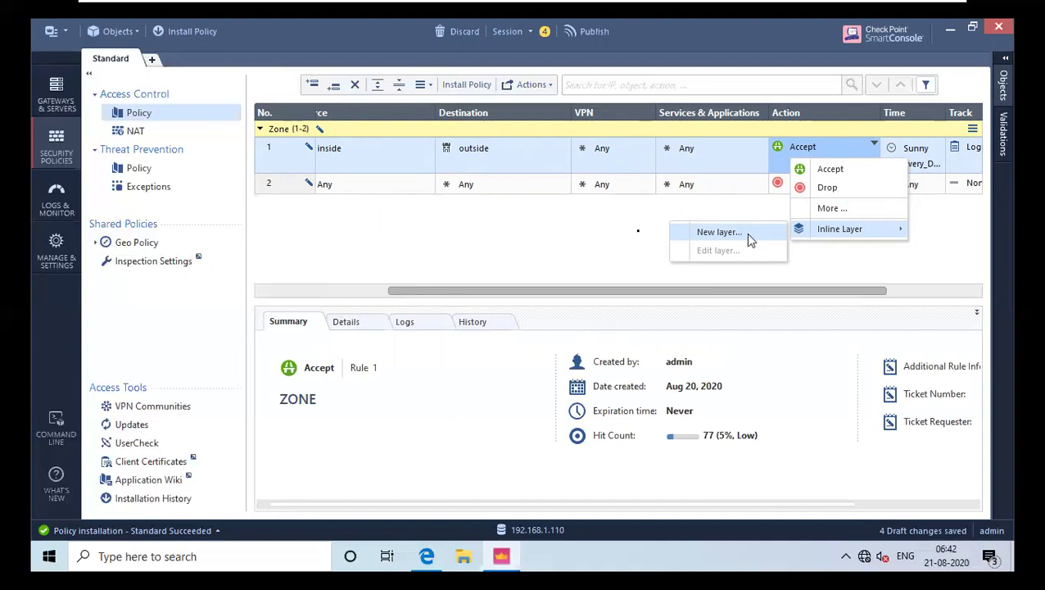
pyautogui.click(639, 236)
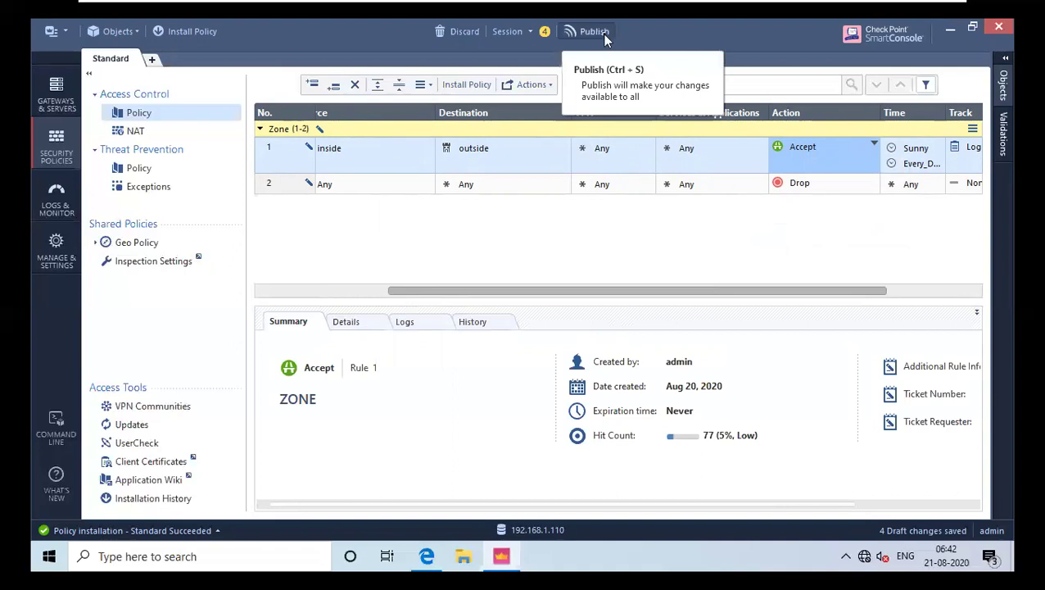
# Step: Publish the session's draft changes and install the Standard policy on gateway CPSG1
pyautogui.click(594, 32)
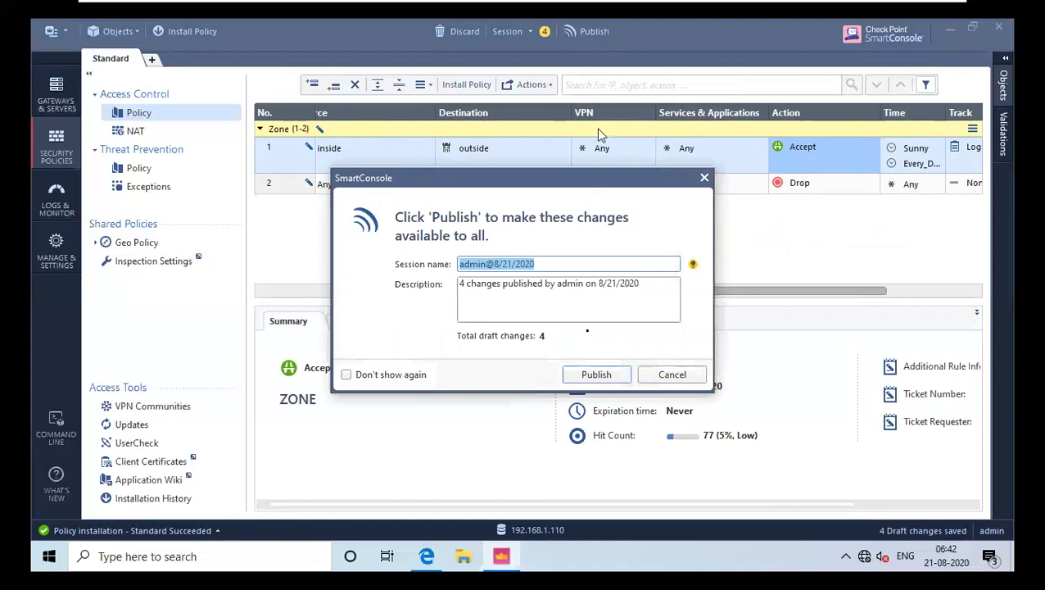
pyautogui.click(596, 374)
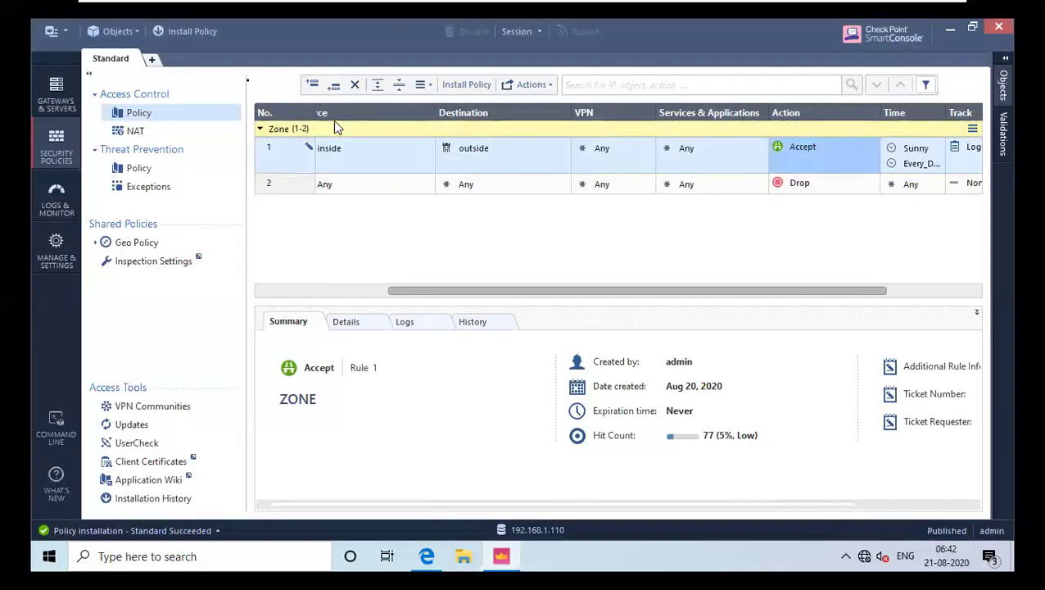
pyautogui.click(193, 31)
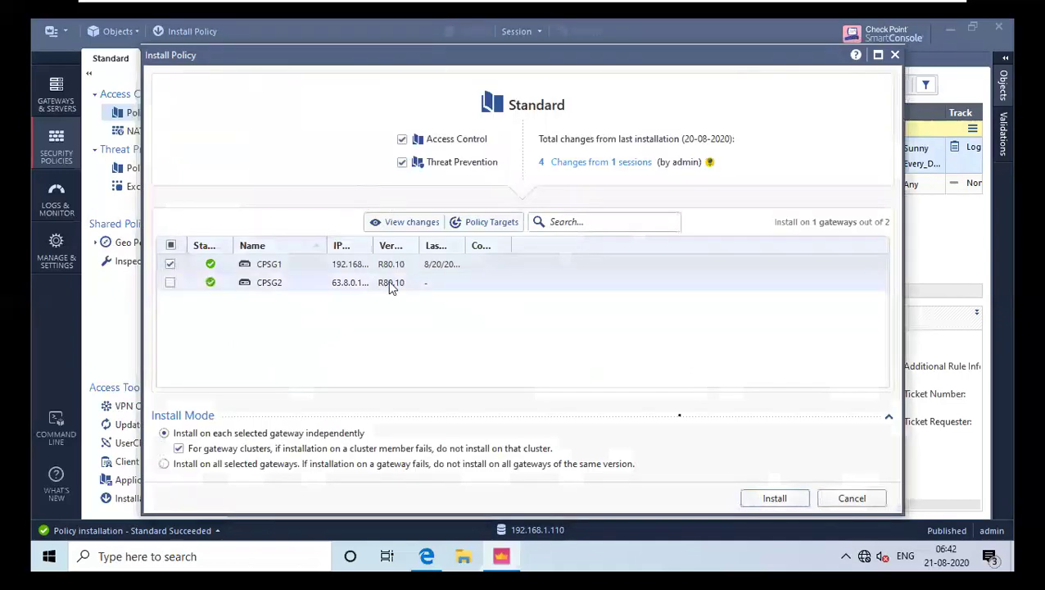
pyautogui.click(805, 498)
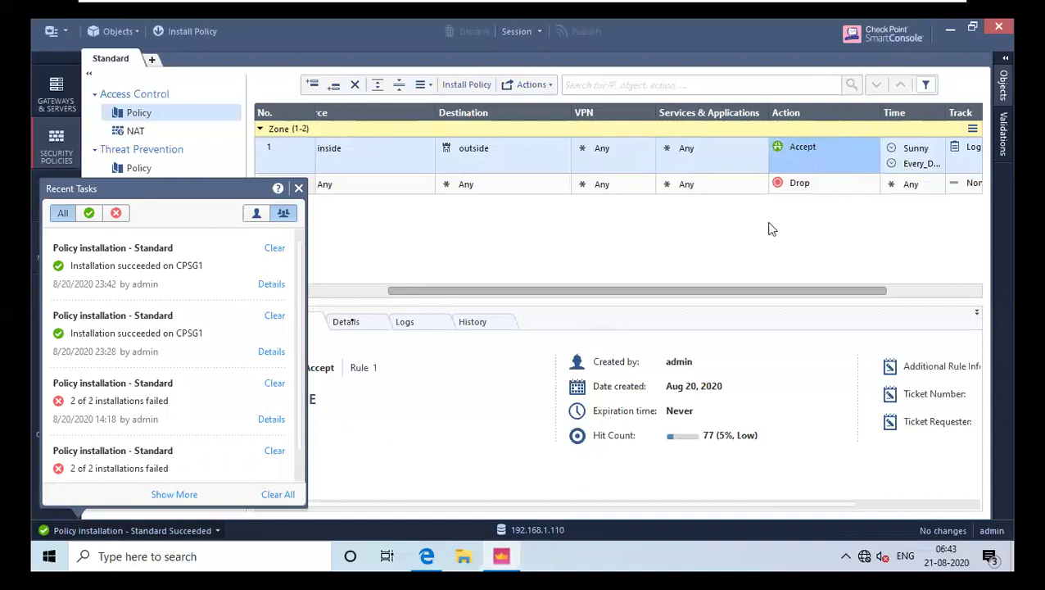
# Step: Clear the two failed Standard policy installations from the recent tasks
pyautogui.click(116, 524)
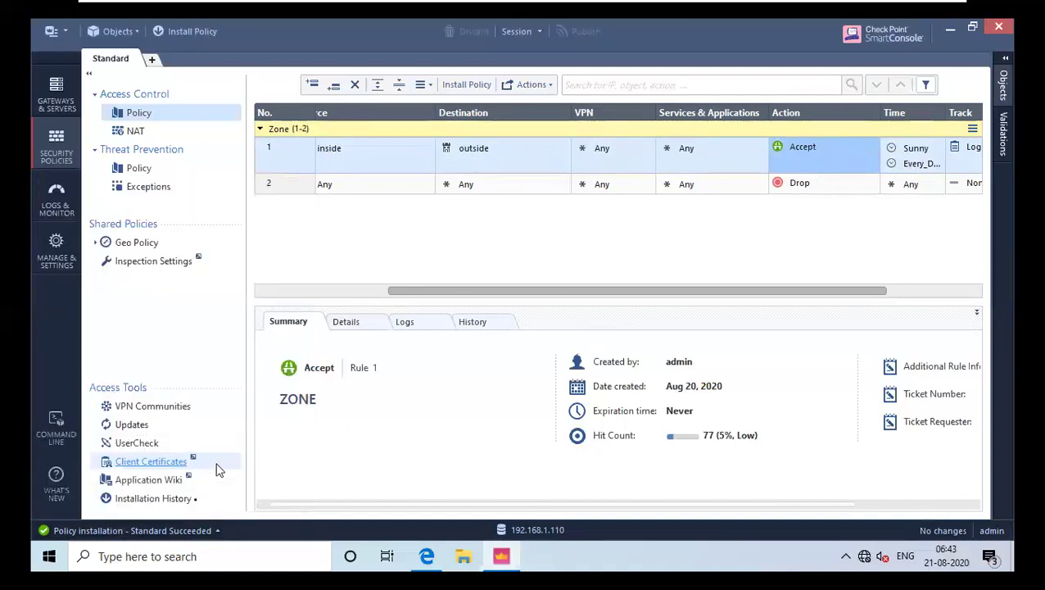
pyautogui.click(200, 531)
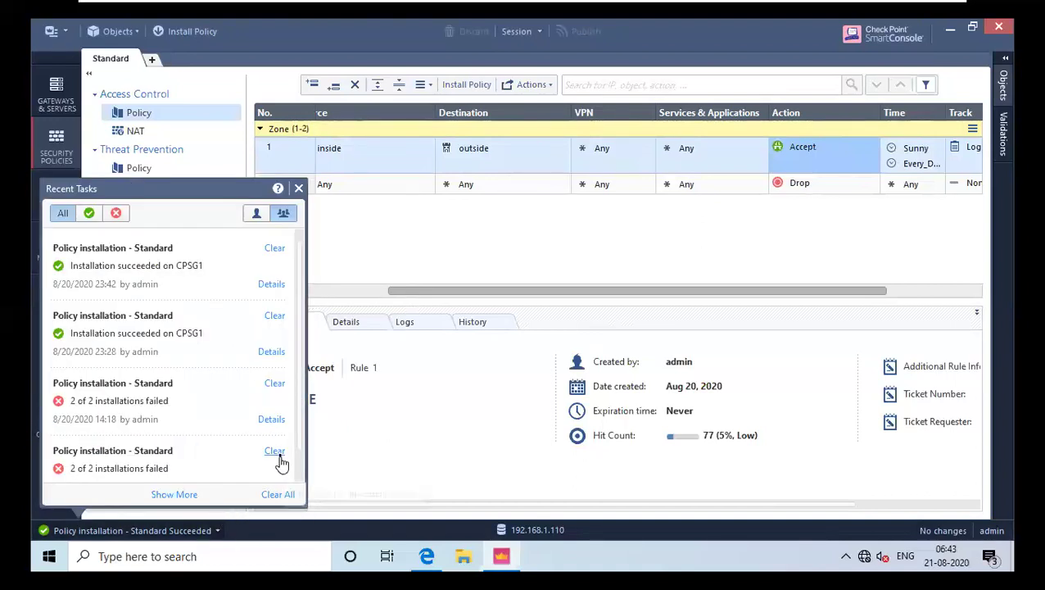
pyautogui.click(274, 451)
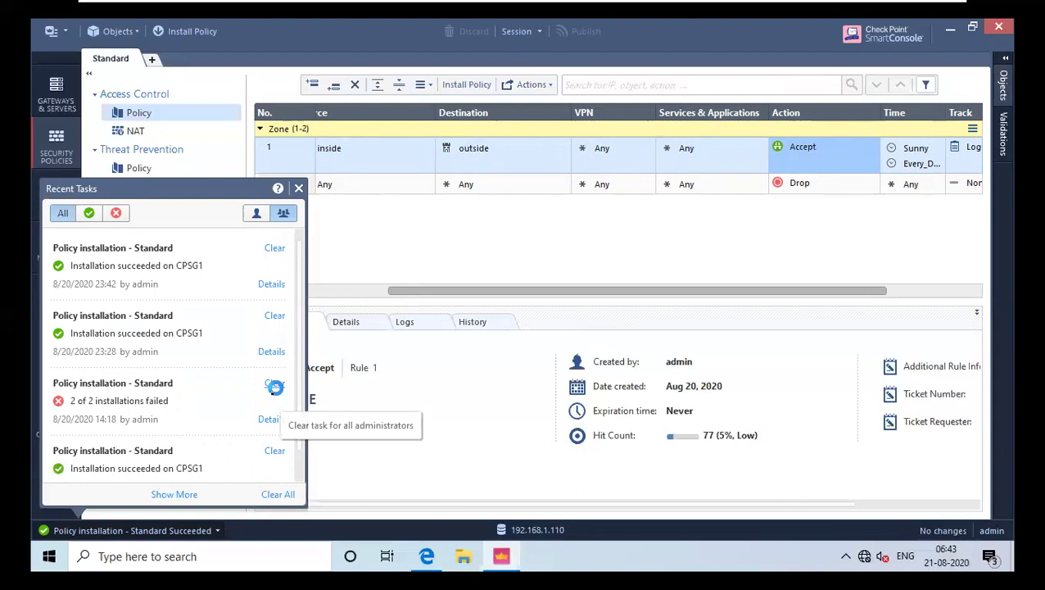
pyautogui.click(275, 385)
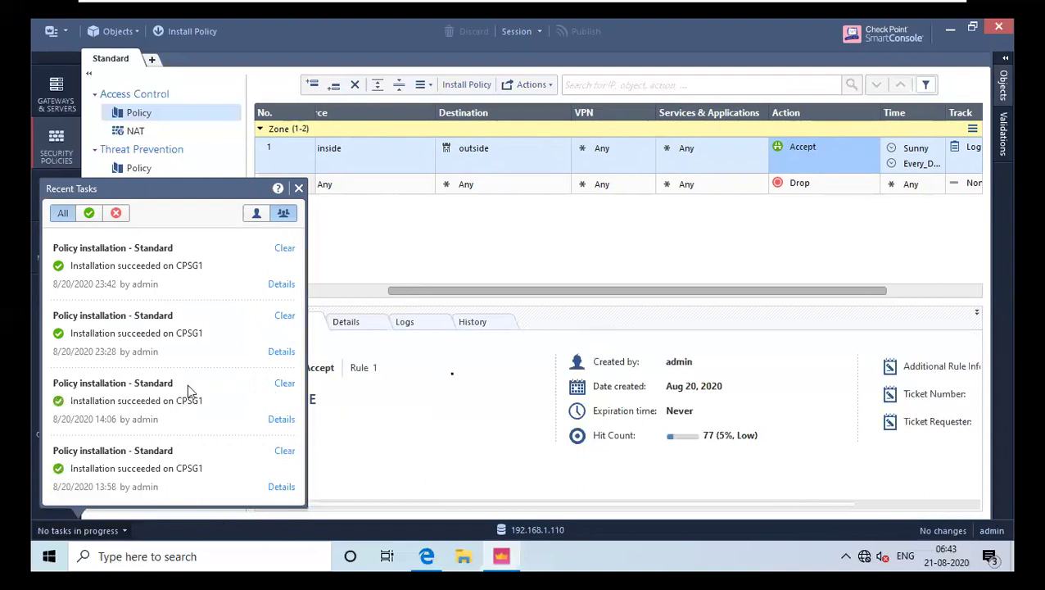
pyautogui.click(467, 405)
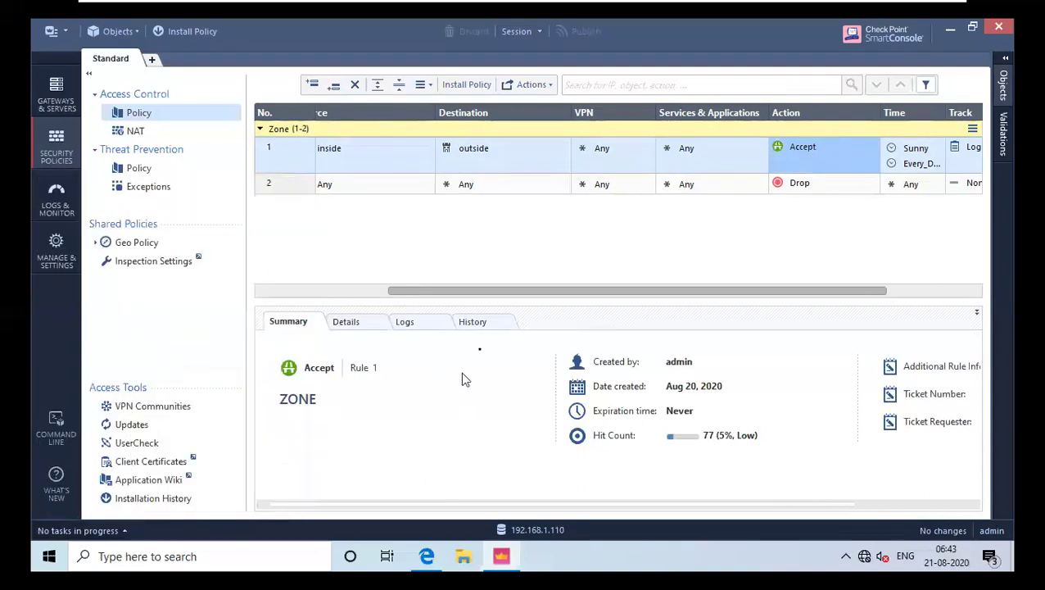
# Step: Show the logs recorded for the ZONE rule
pyautogui.click(439, 328)
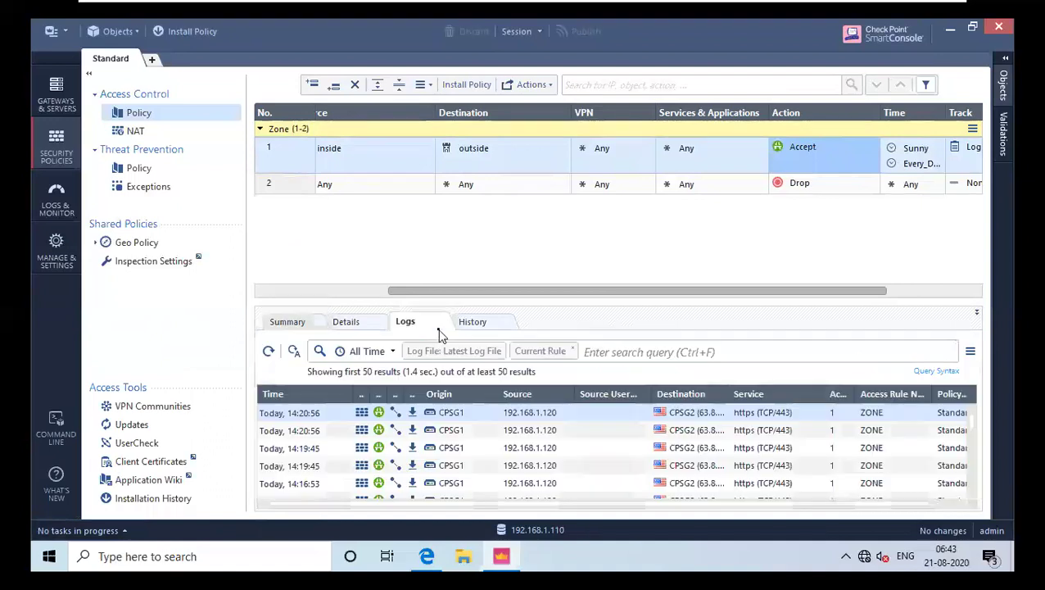